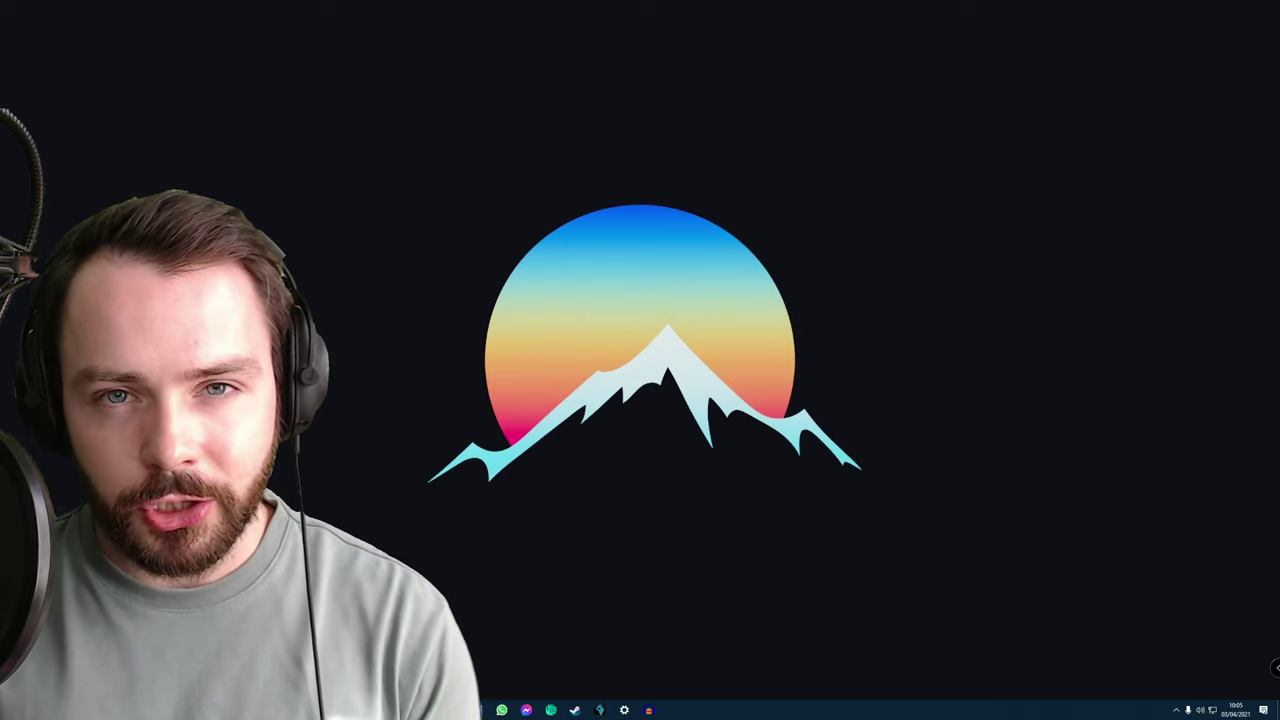
# - Launch Audacity, dismiss the welcome message, keep Yeti as input, monitor levels and start recording
pyautogui.click(648, 710)
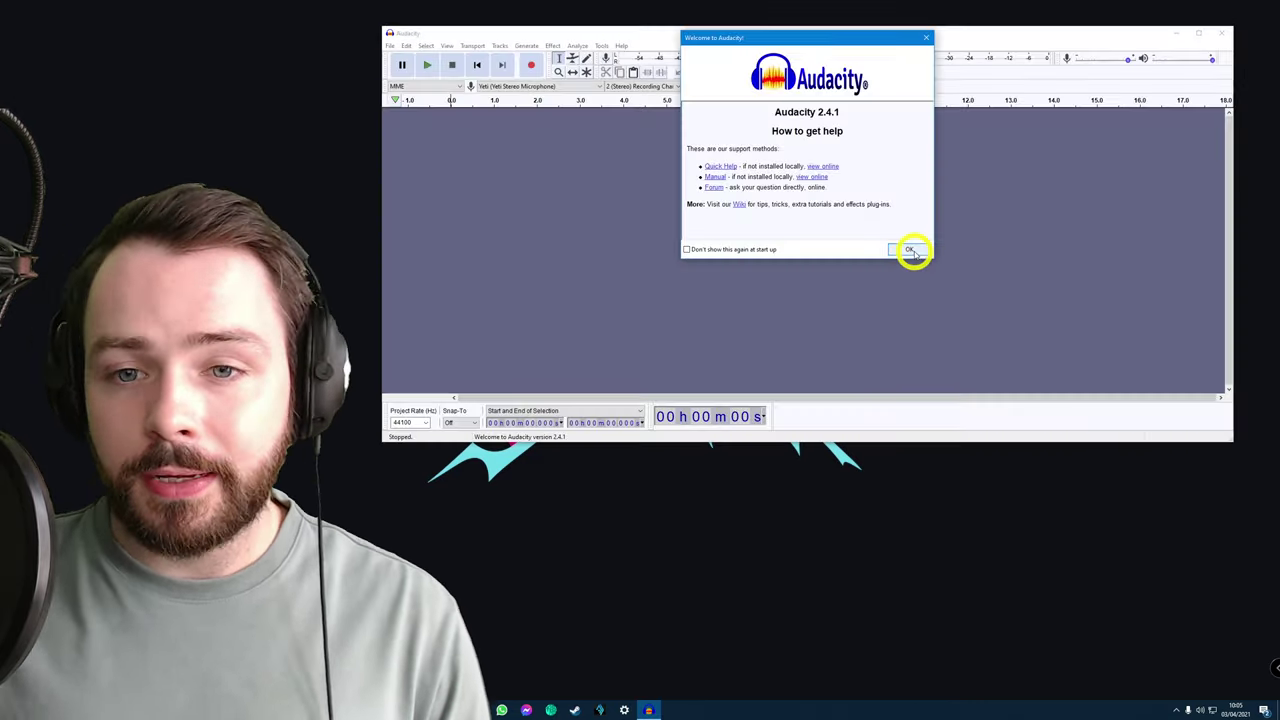
pyautogui.click(910, 250)
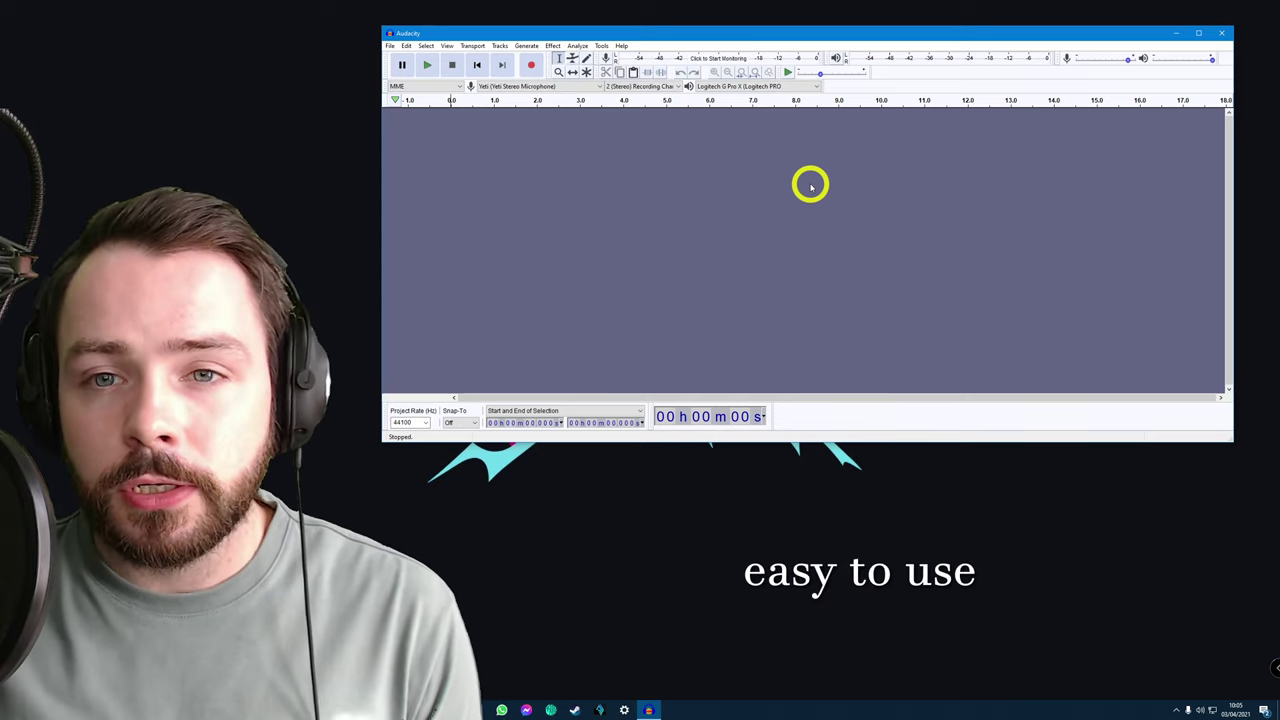
pyautogui.click(599, 86)
pyautogui.click(556, 111)
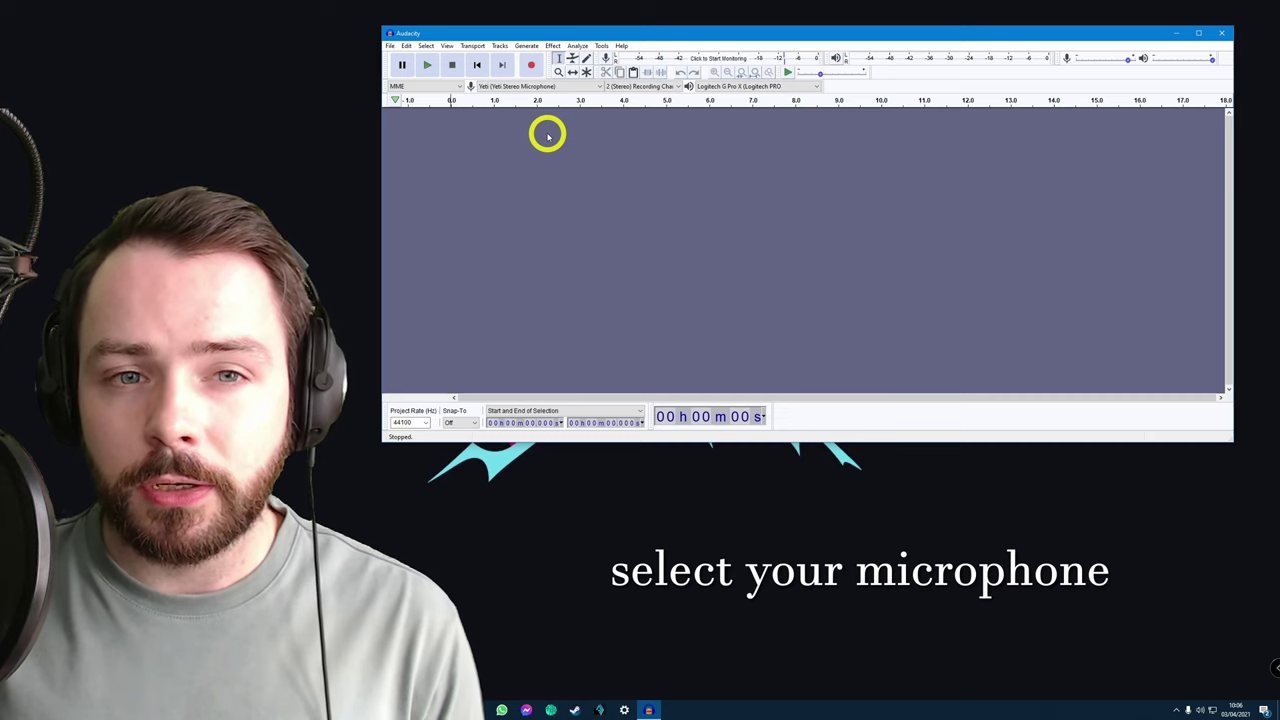
pyautogui.click(720, 58)
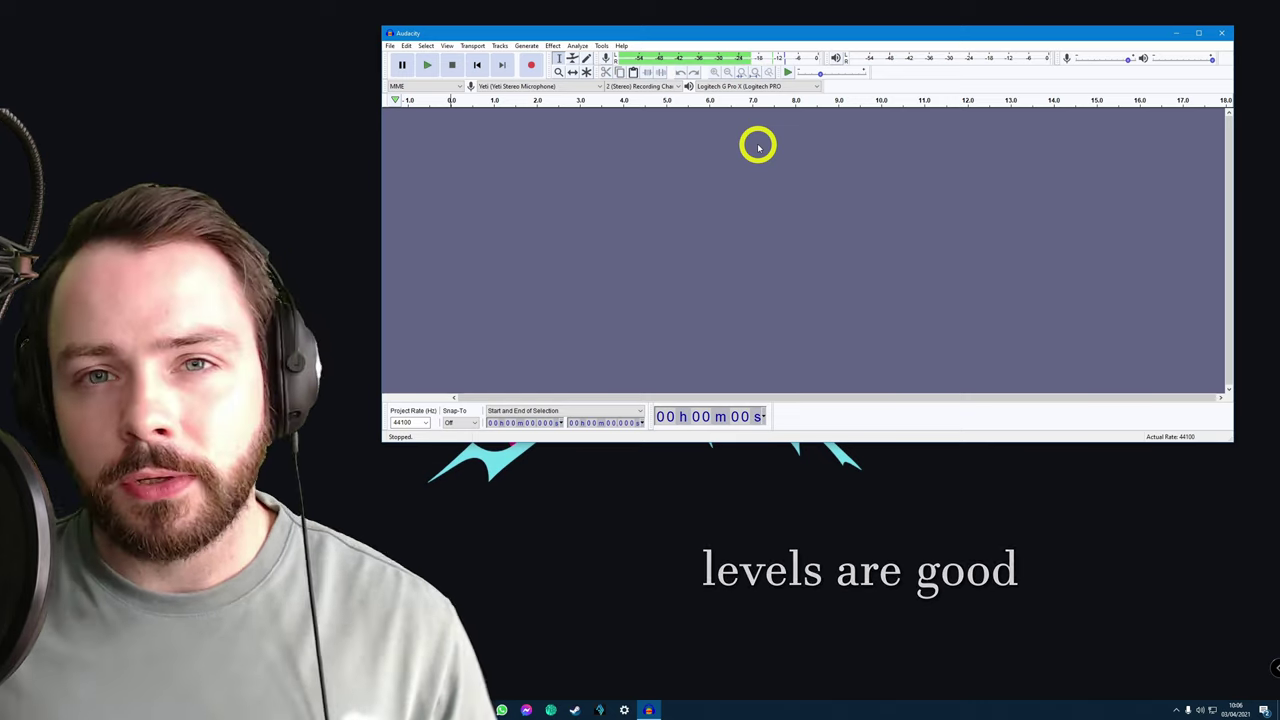
pyautogui.click(531, 65)
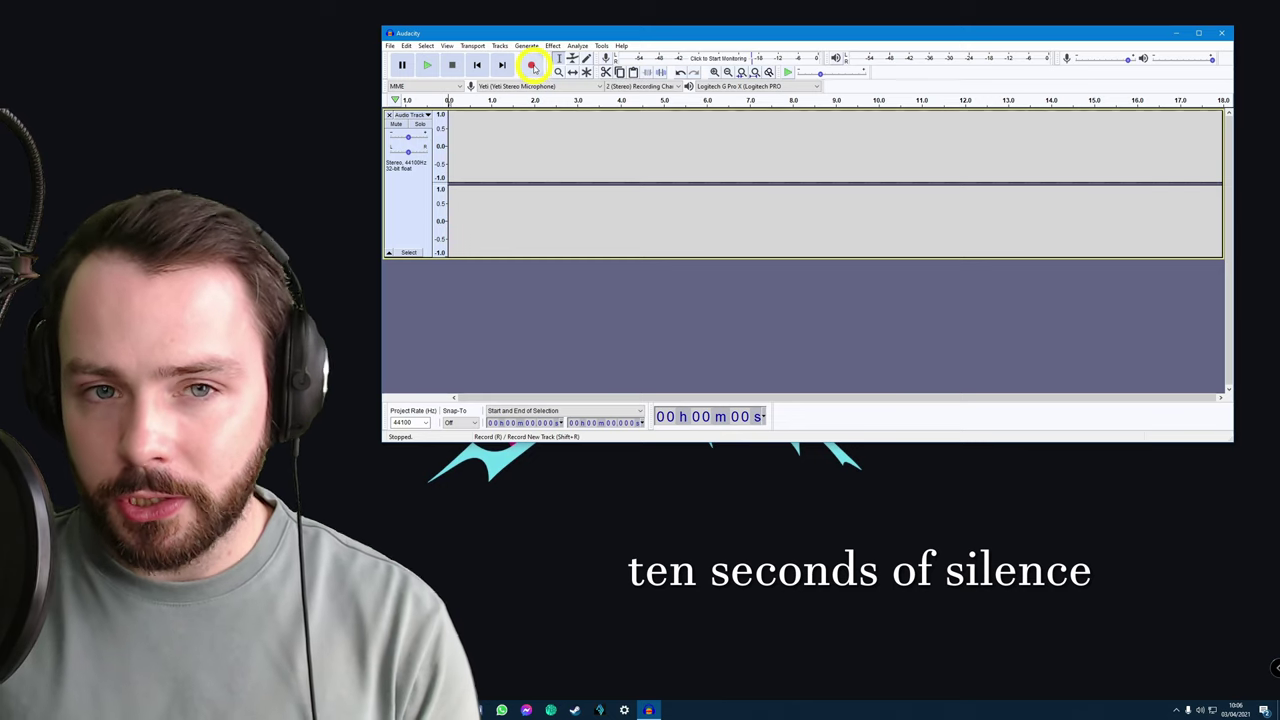
# - Record about 1 minute 11 seconds of voice into the stereo track, then stop
pyautogui.click(532, 65)
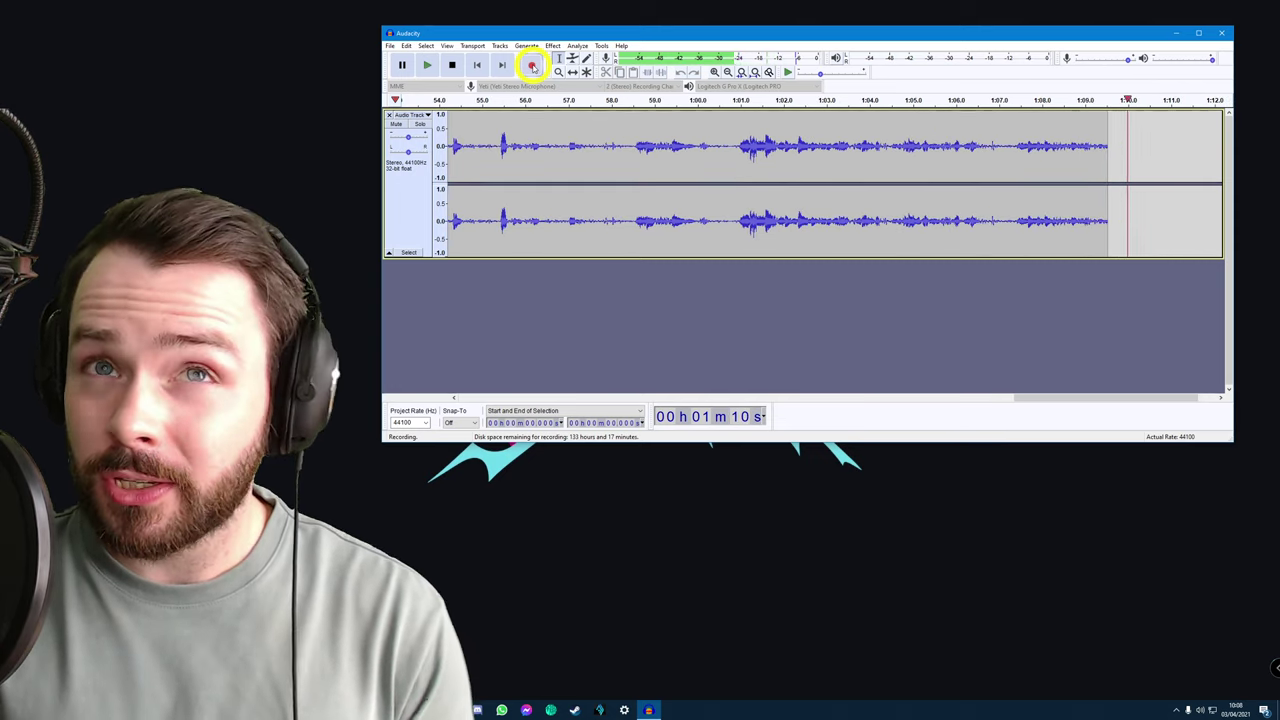
pyautogui.press('space')
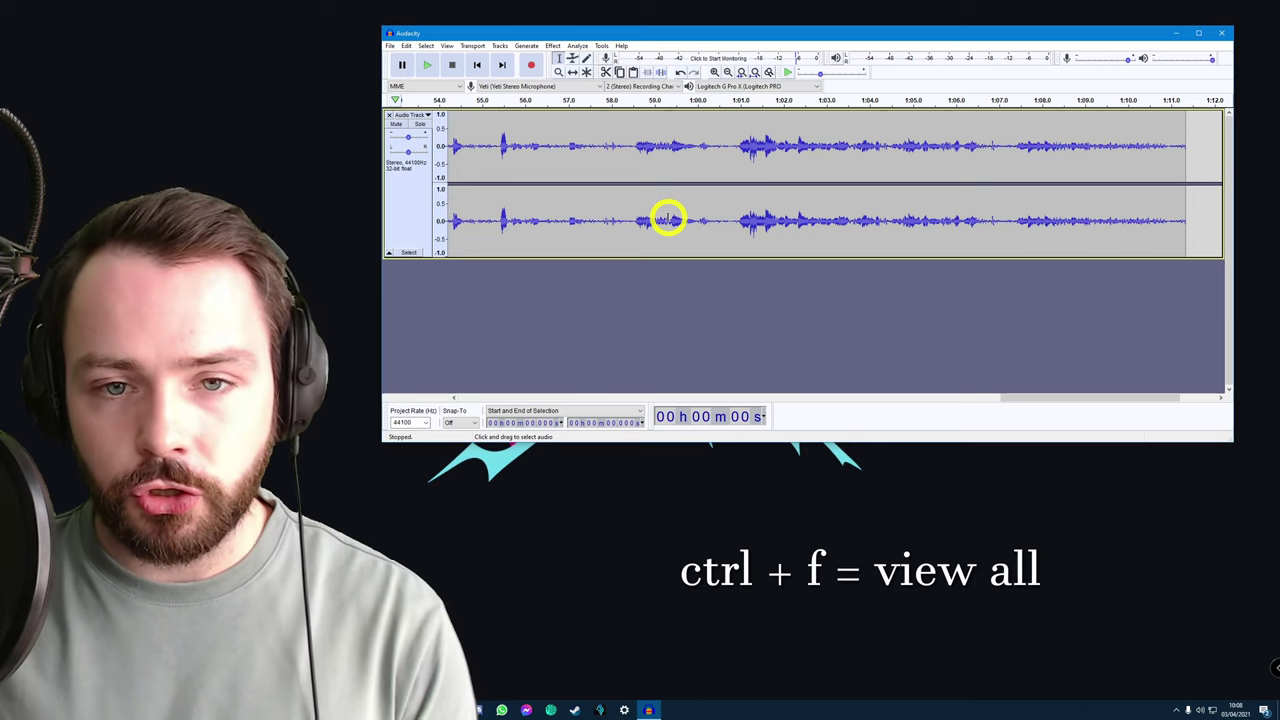
# - Fit the recording in view, select the whole clip and duplicate it into a second track
pyautogui.hotkey('ctrl', 'f')
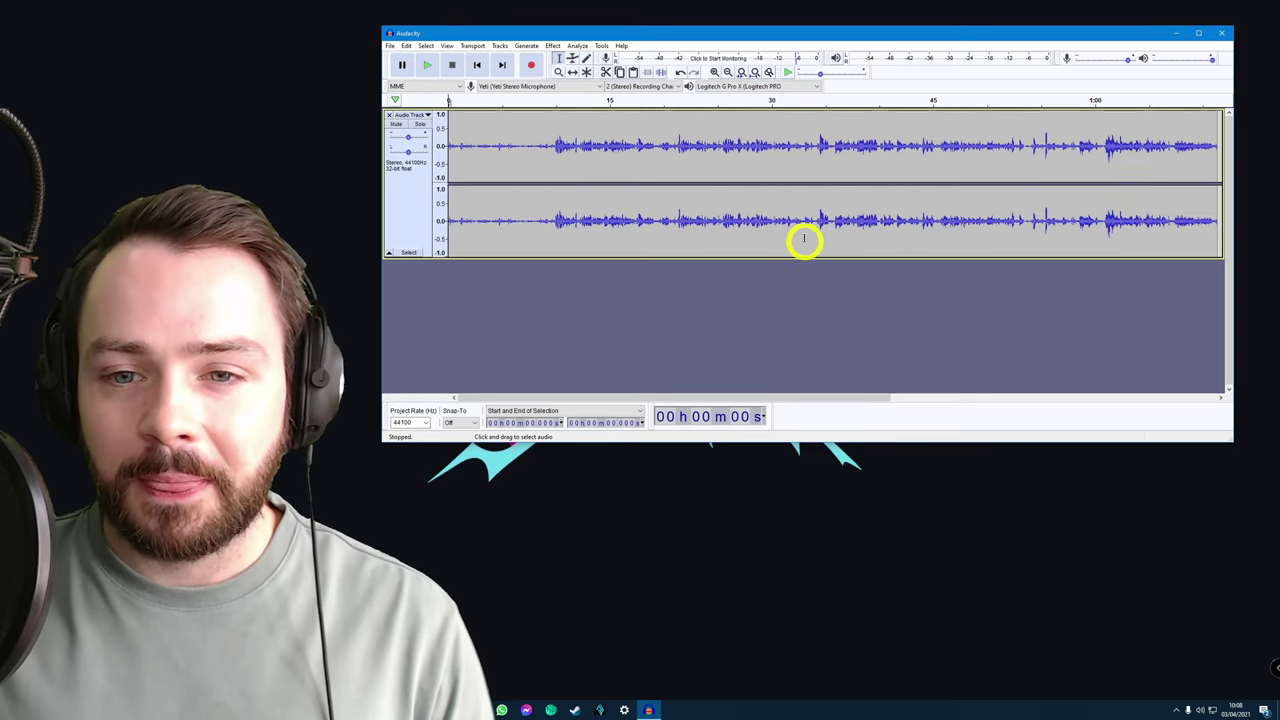
pyautogui.doubleClick(737, 234)
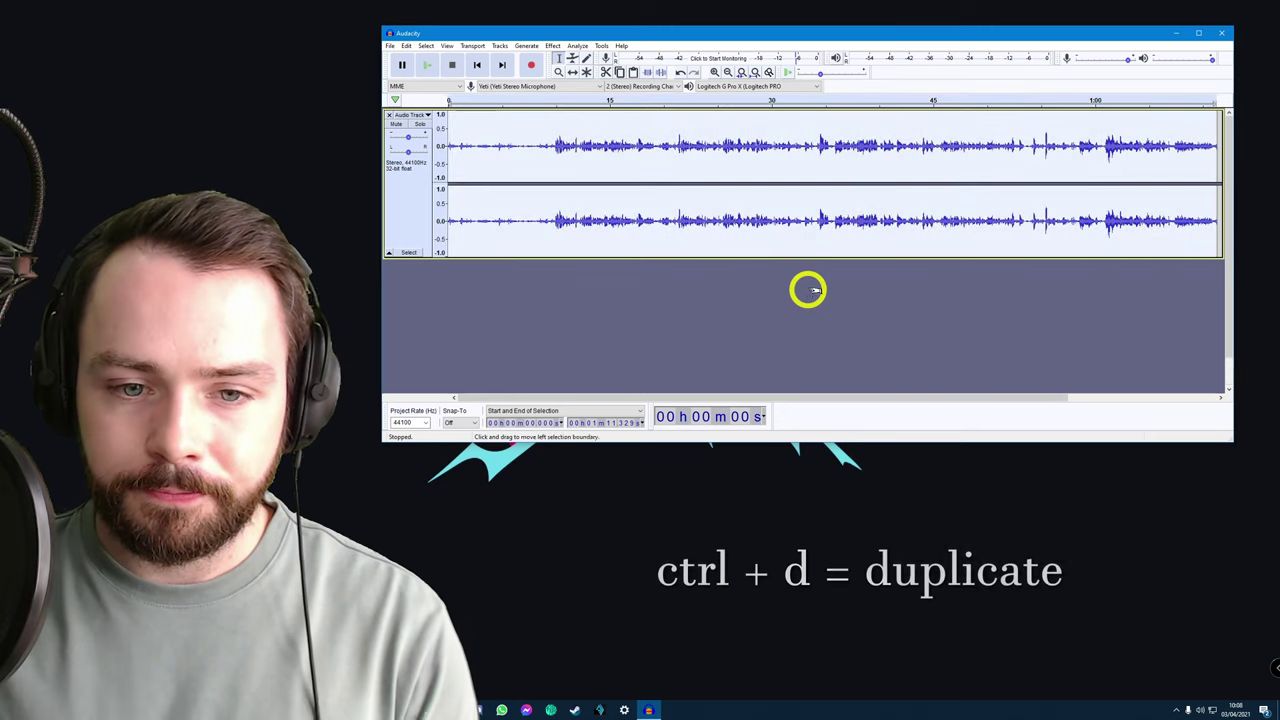
pyautogui.hotkey('ctrl', 'd')
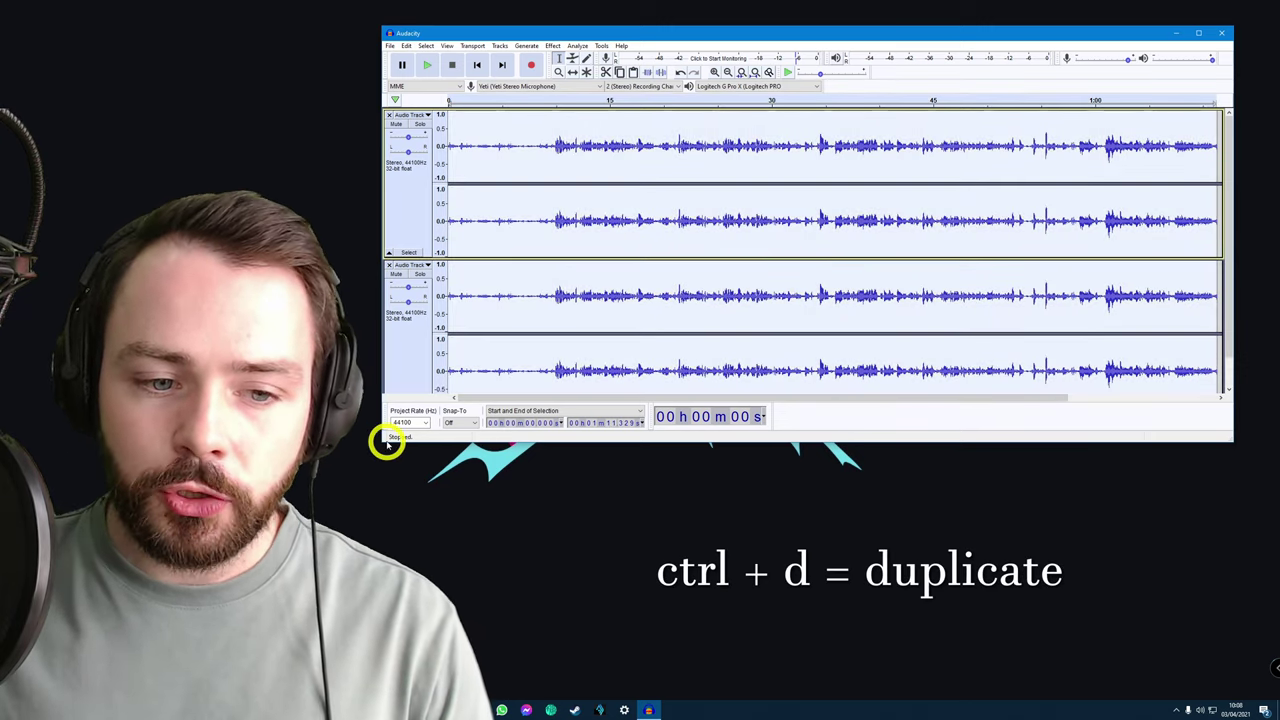
pyautogui.moveTo(380, 440); pyautogui.dragTo(424, 458)
pyautogui.click(790, 412)
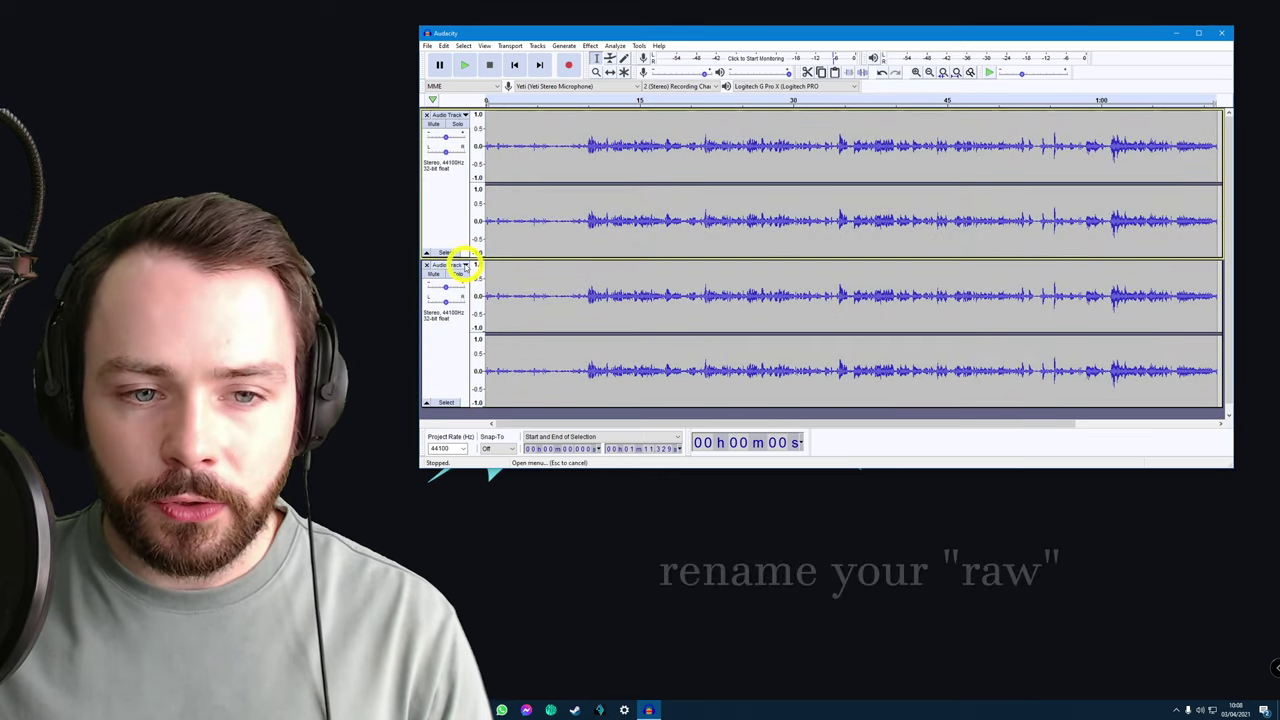
# - Rename the second track to 'RAW' and mute it
pyautogui.click(457, 264)
pyautogui.click(462, 280)
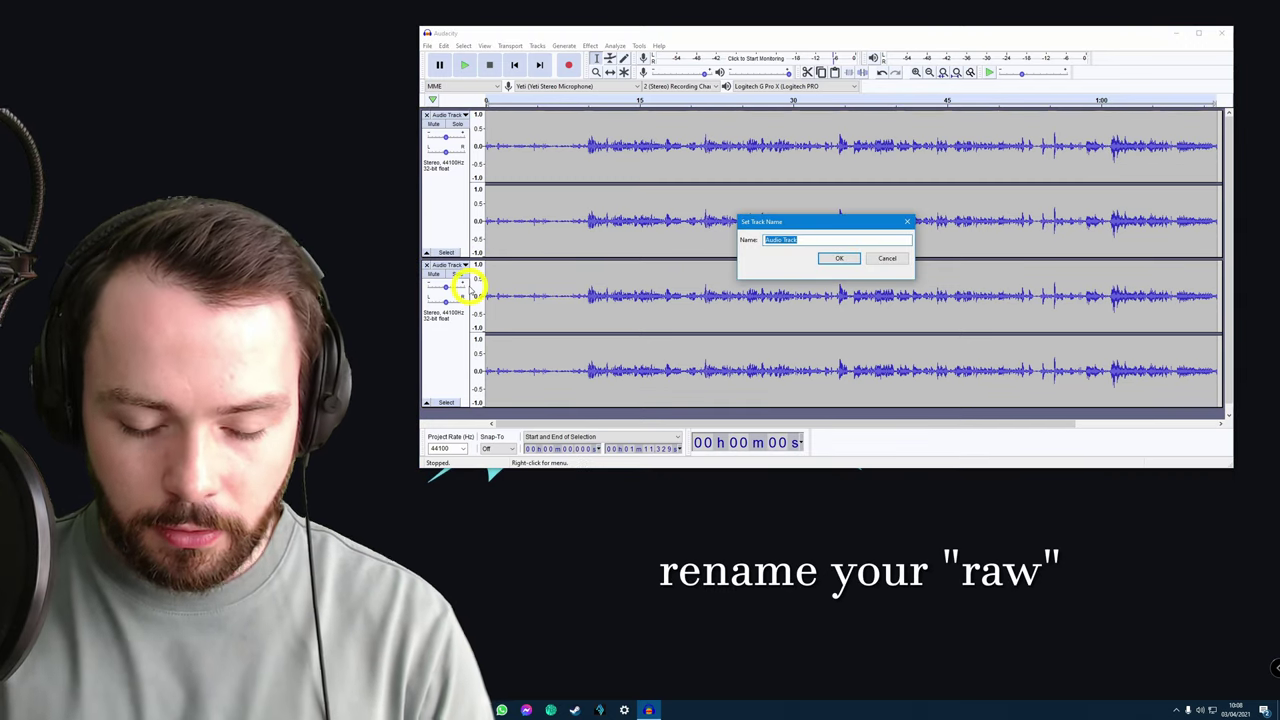
pyautogui.write('RAW')
pyautogui.press('Return')
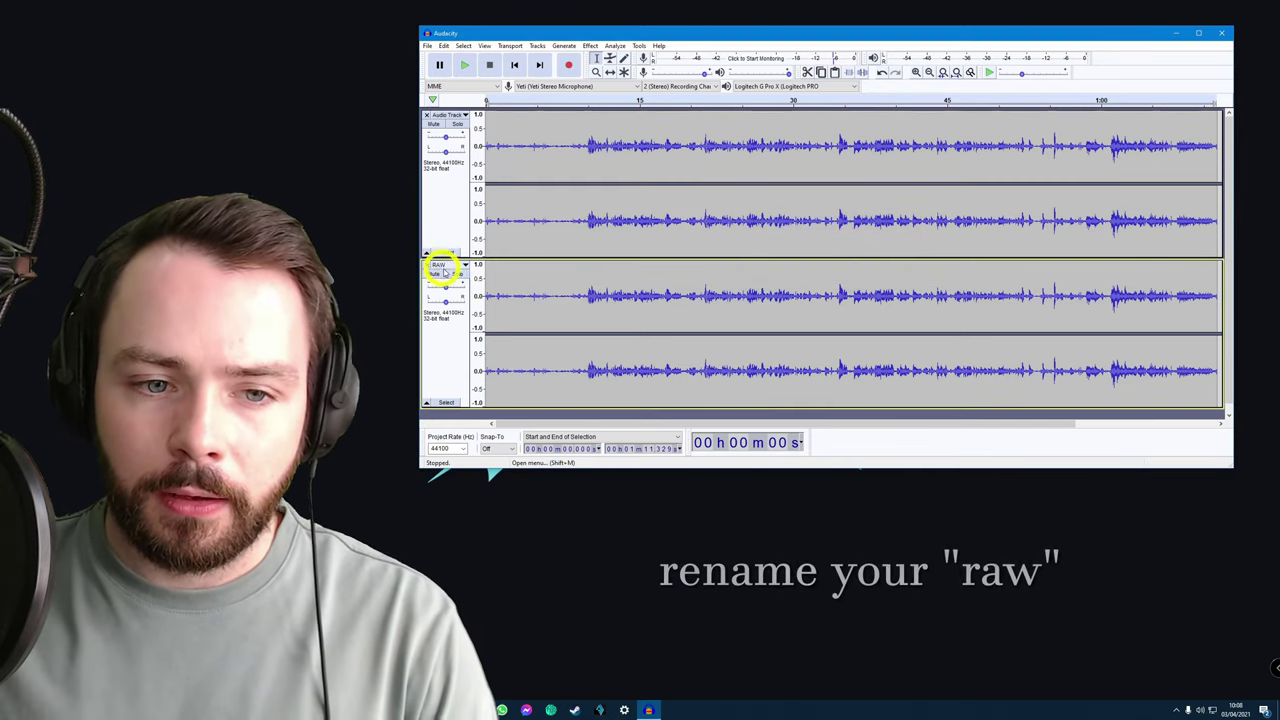
pyautogui.click(438, 277)
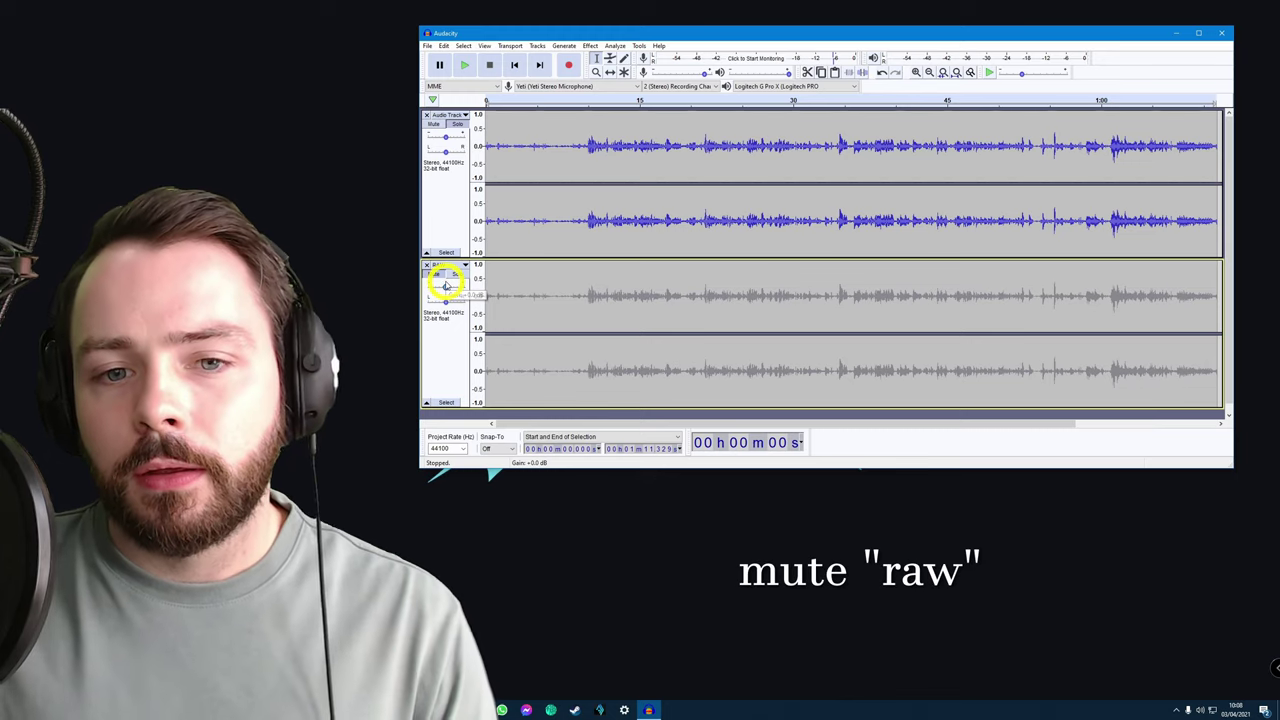
# - Position and enlarge the processing checklist note below the Audacity window
pyautogui.hotkey('alt', 'Tab')
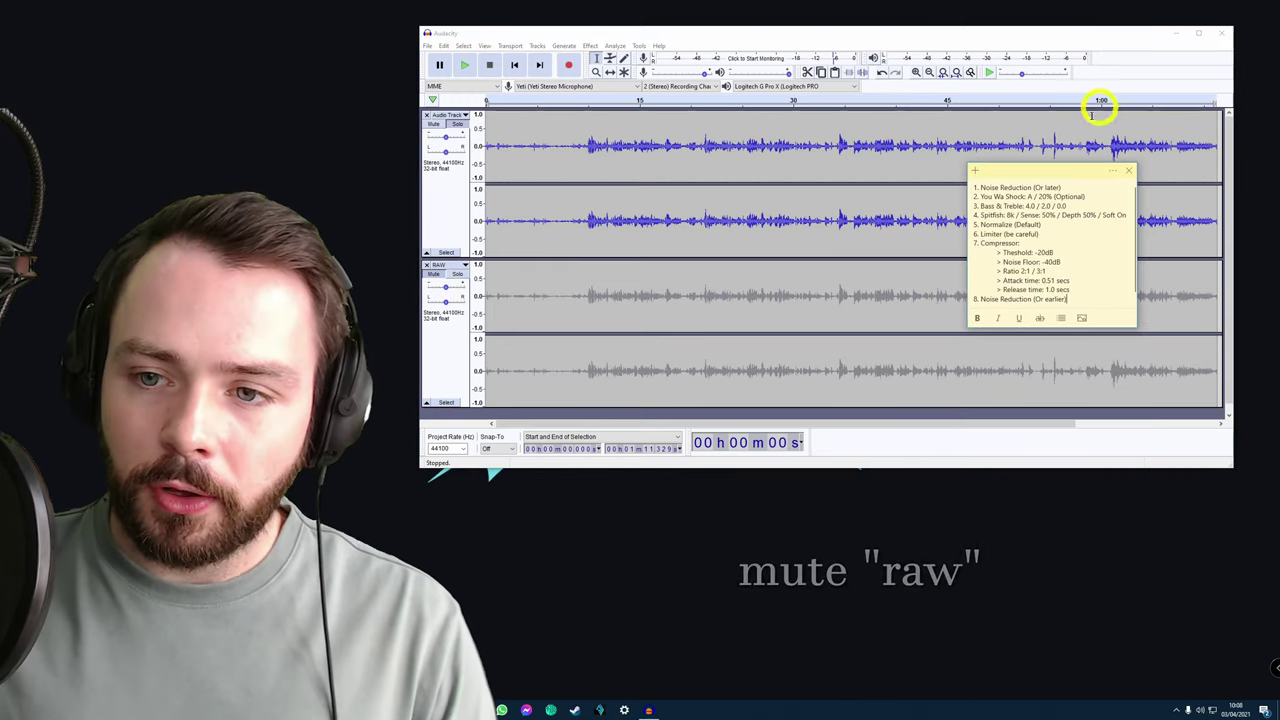
pyautogui.moveTo(1042, 172); pyautogui.dragTo(968, 482)
pyautogui.moveTo(955, 643)
pyautogui.mouseDown()
pyautogui.moveTo(957, 671)
pyautogui.moveTo(966, 655)
pyautogui.mouseUp()
pyautogui.moveTo(982, 488); pyautogui.dragTo(1016, 490)
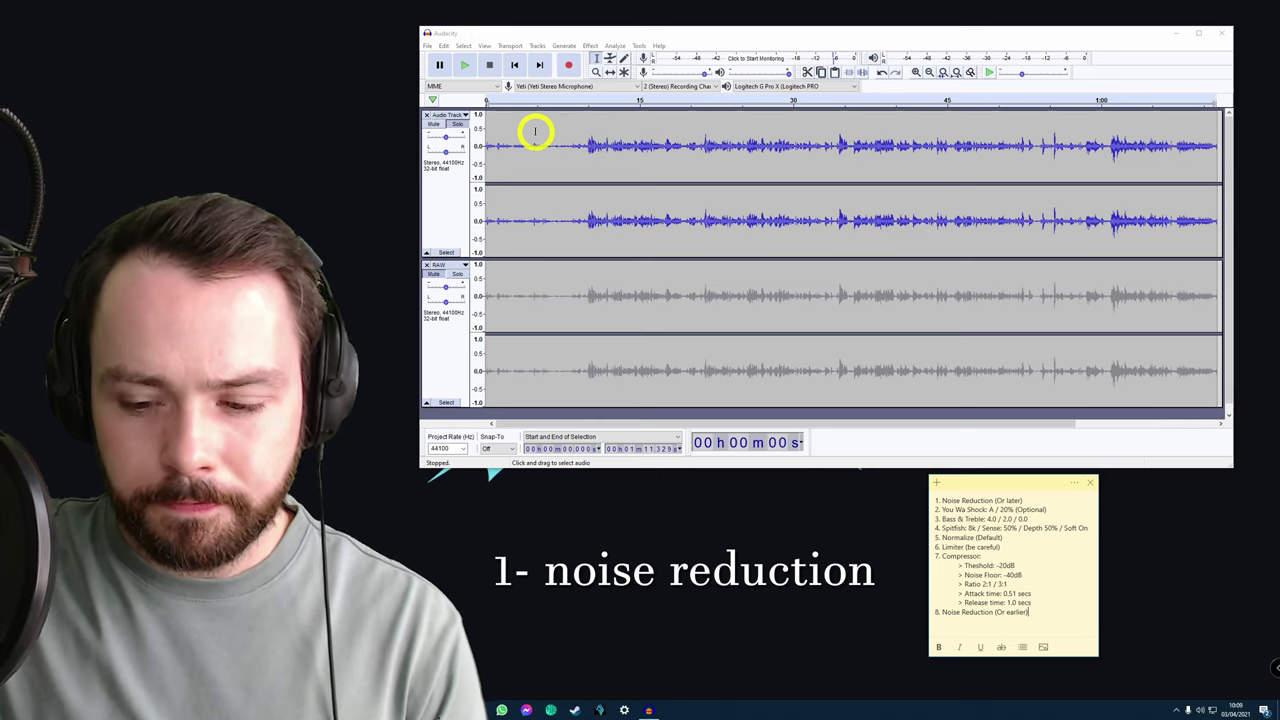
# - Listen from about 4.9 s, then select the silent noise stretch from about 0.6 to 9.65 s
pyautogui.click(535, 131)
pyautogui.press('space')
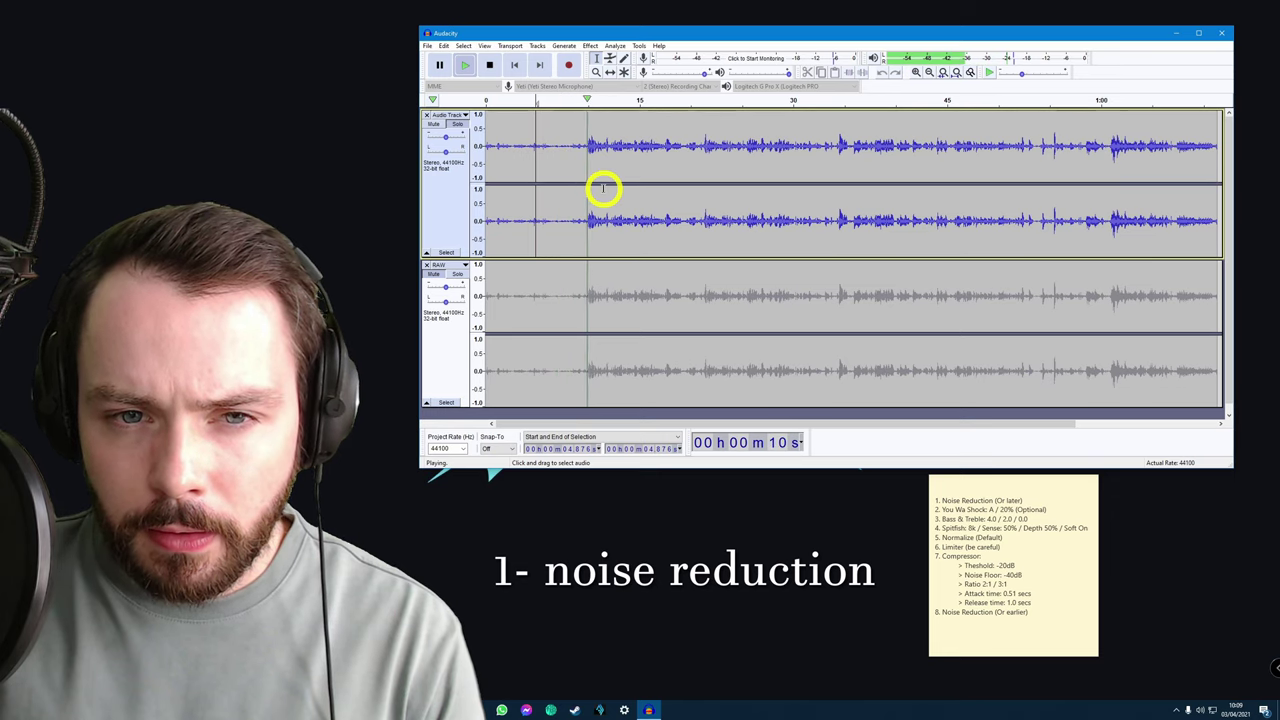
pyautogui.press('space')
pyautogui.moveTo(585, 148); pyautogui.dragTo(480, 149)
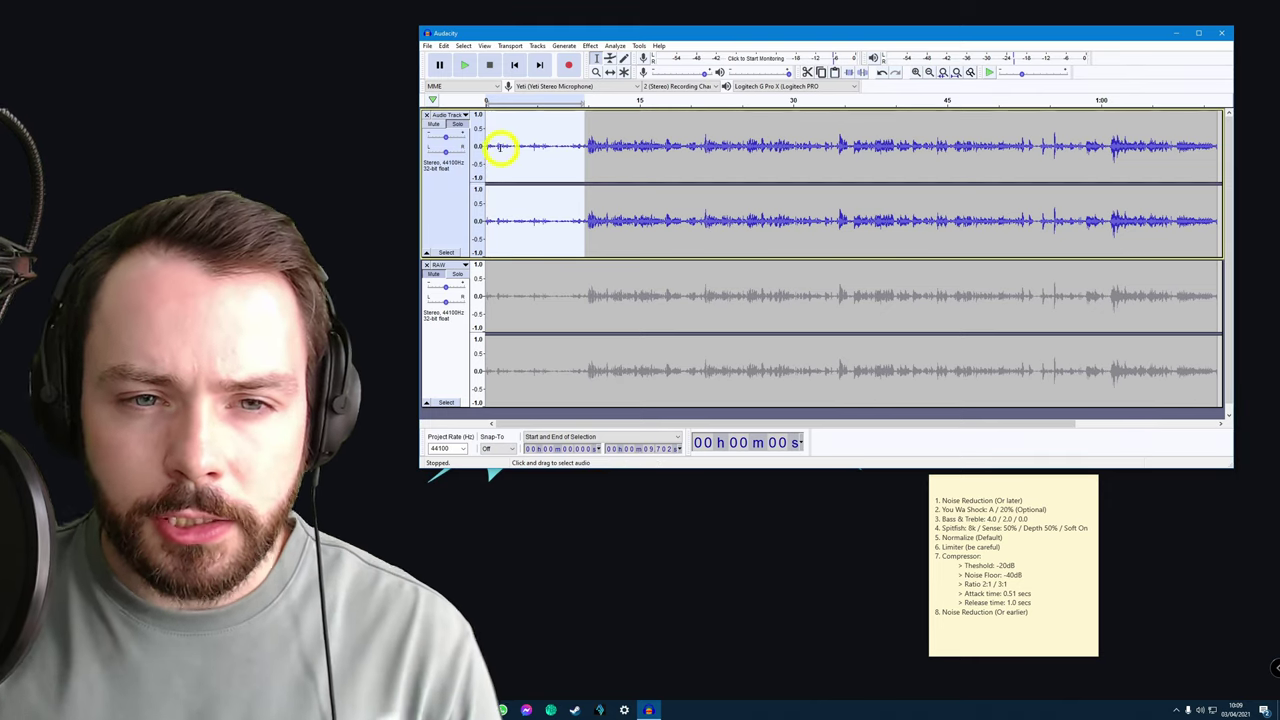
pyautogui.moveTo(584, 149); pyautogui.dragTo(488, 142)
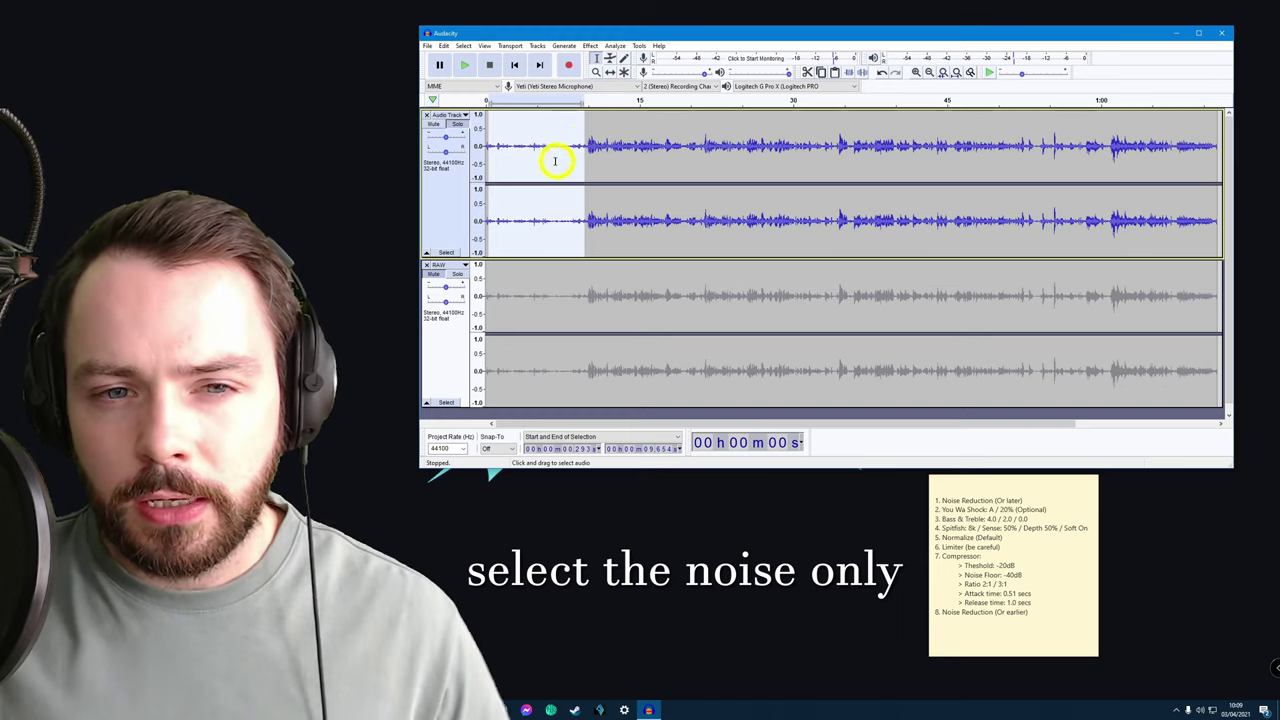
# - Capture that silence as the noise profile and apply Noise Reduction to the whole Audio Track
pyautogui.click(588, 45)
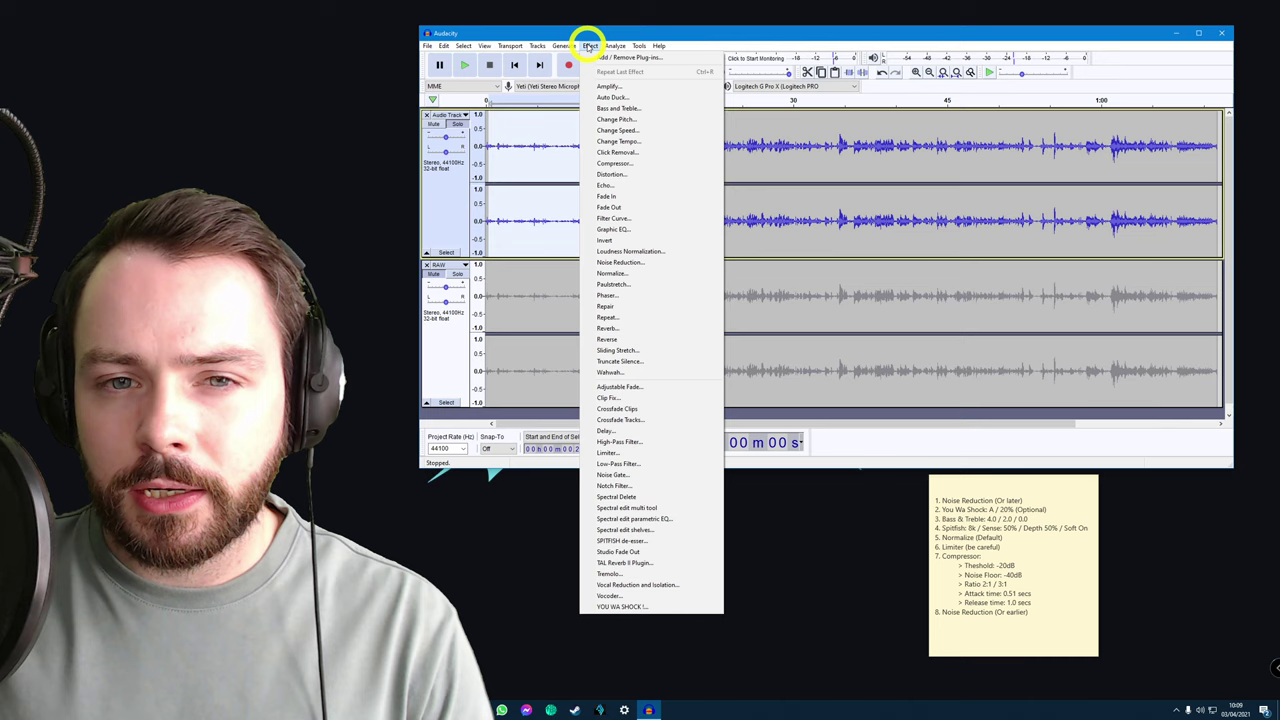
pyautogui.click(617, 262)
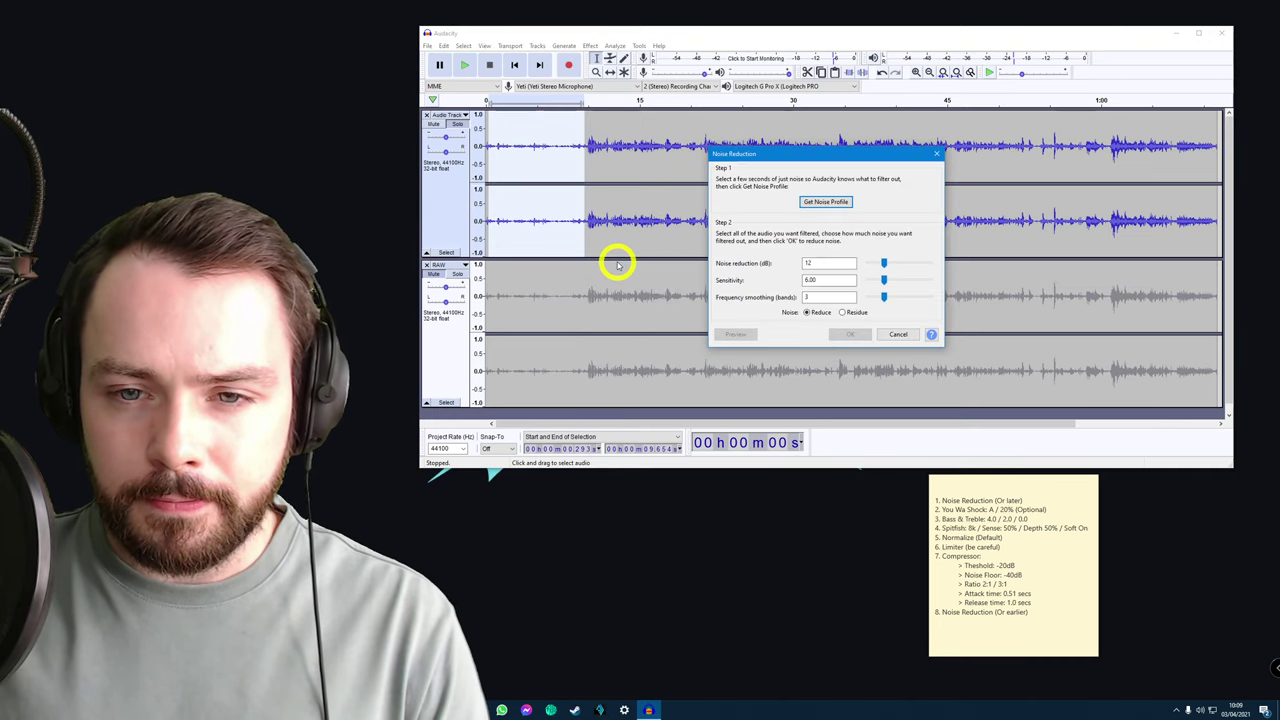
pyautogui.click(828, 203)
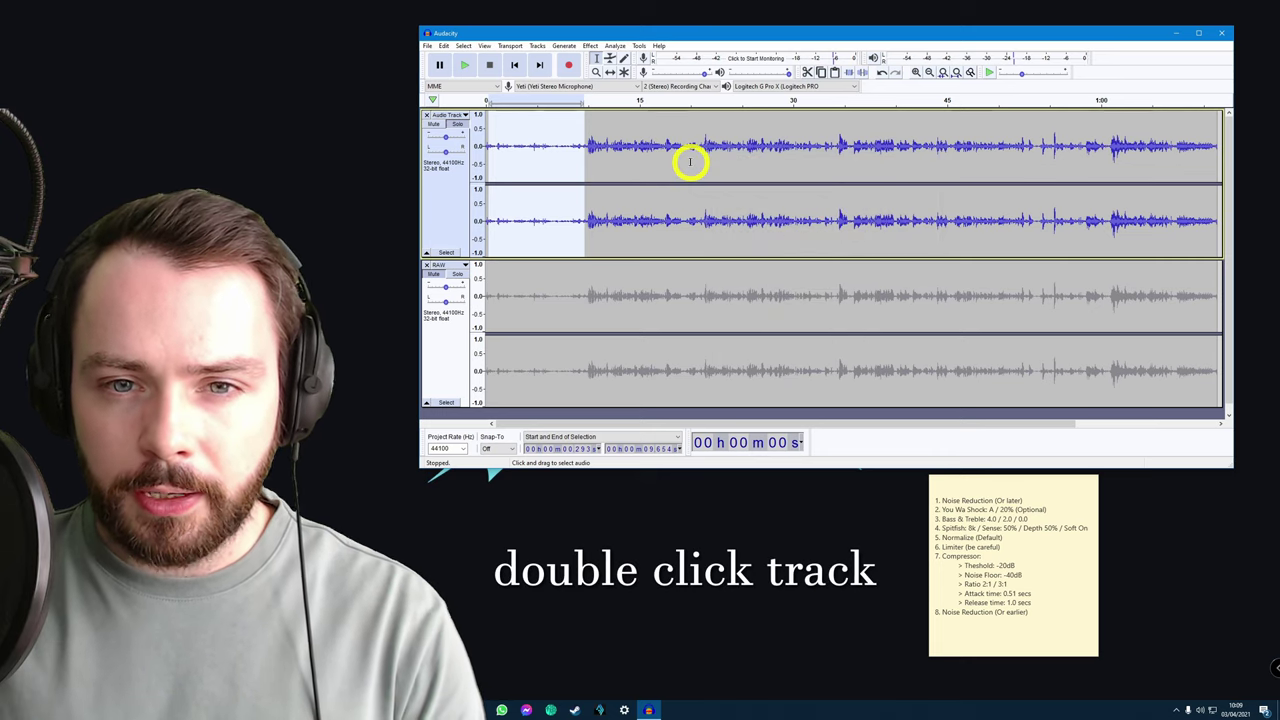
pyautogui.doubleClick(690, 162)
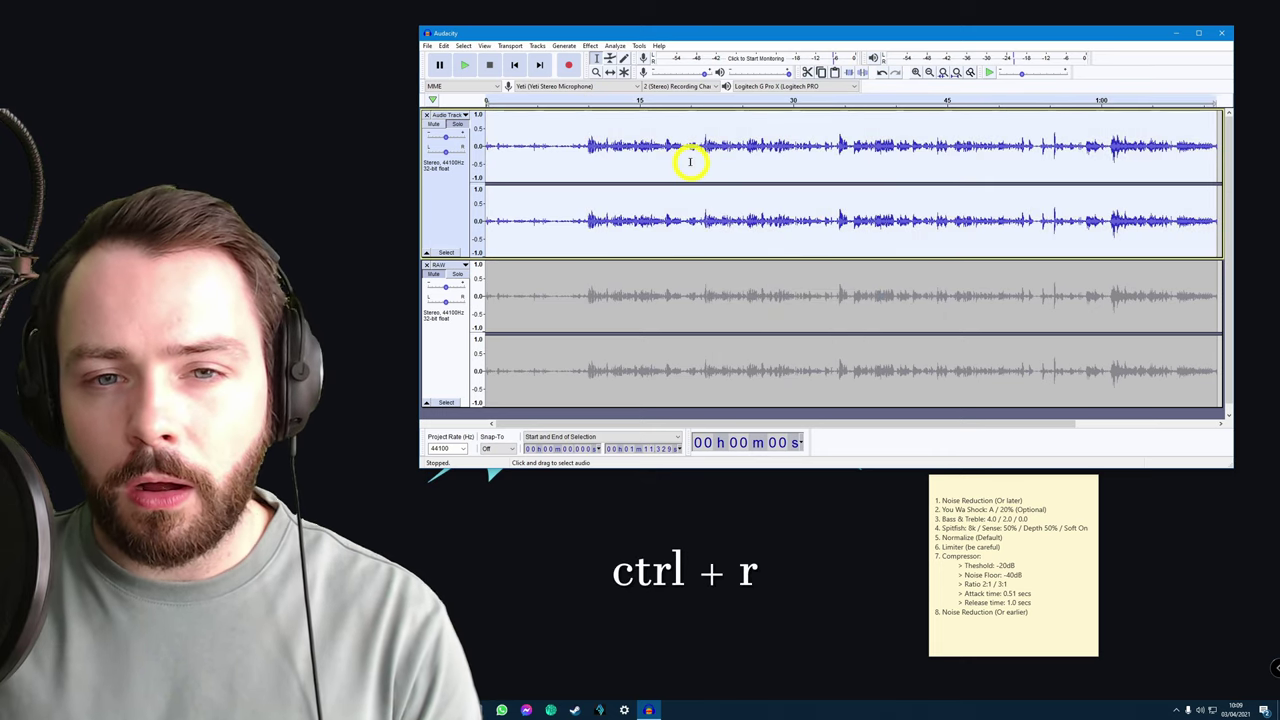
pyautogui.hotkey('ctrl', 'r')
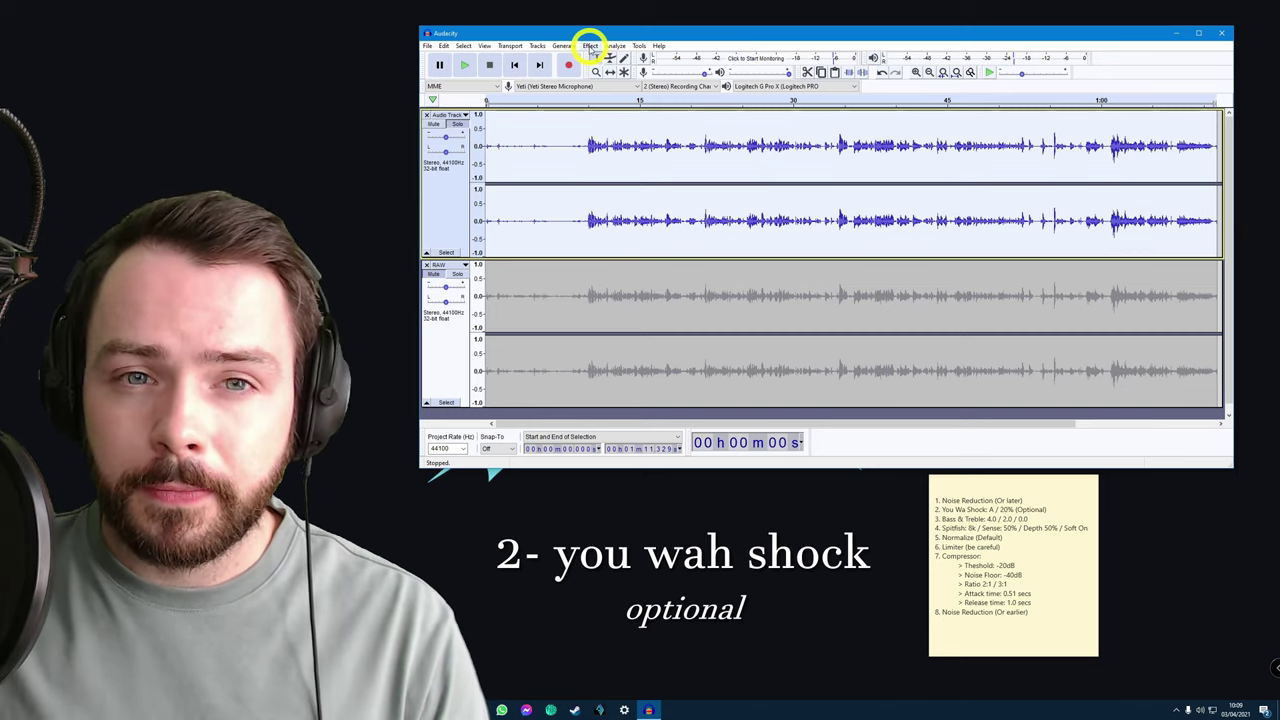
# - Run You Wa Shock on the upper track, dismiss the access violation error, apply it and close
pyautogui.click(590, 46)
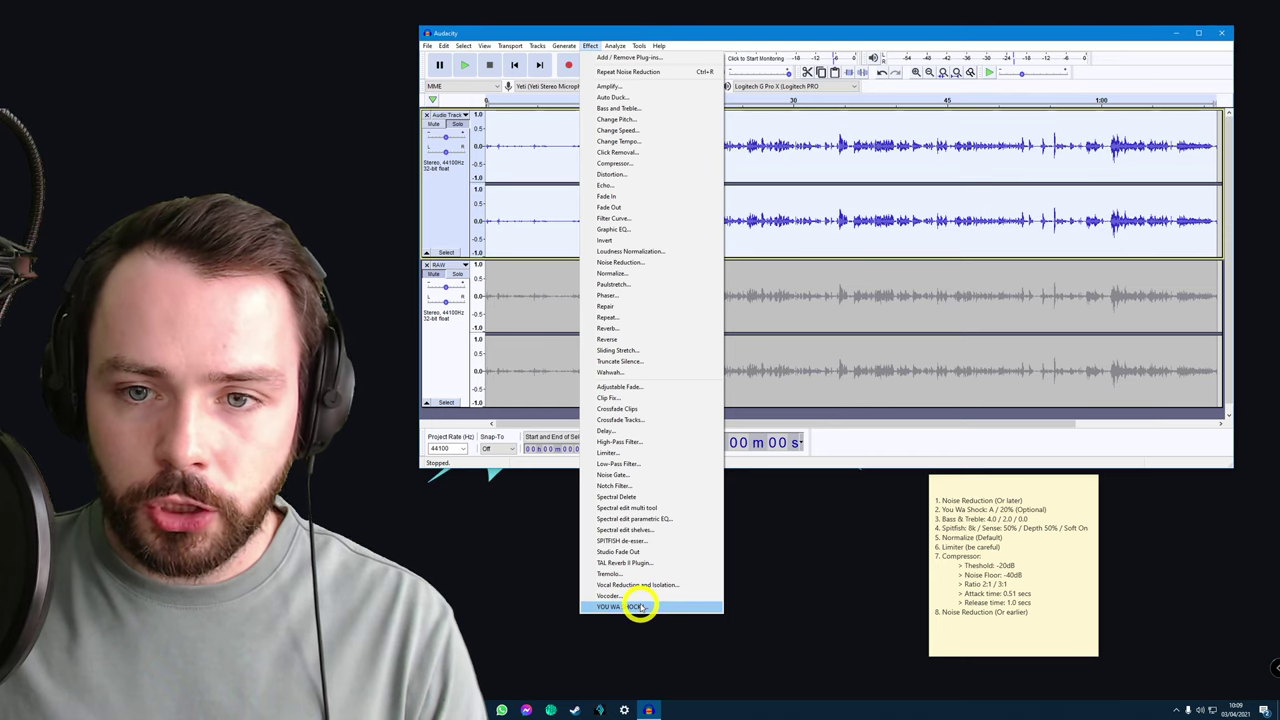
pyautogui.click(637, 606)
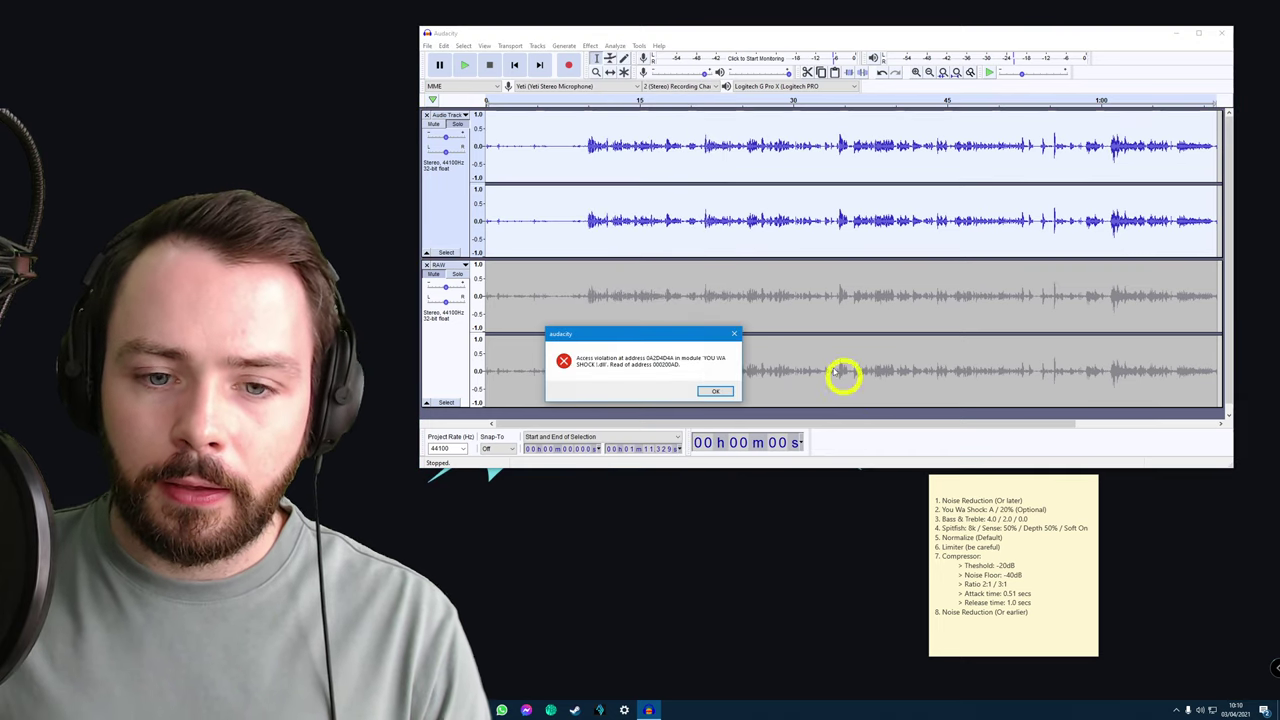
pyautogui.moveTo(666, 337); pyautogui.dragTo(906, 153)
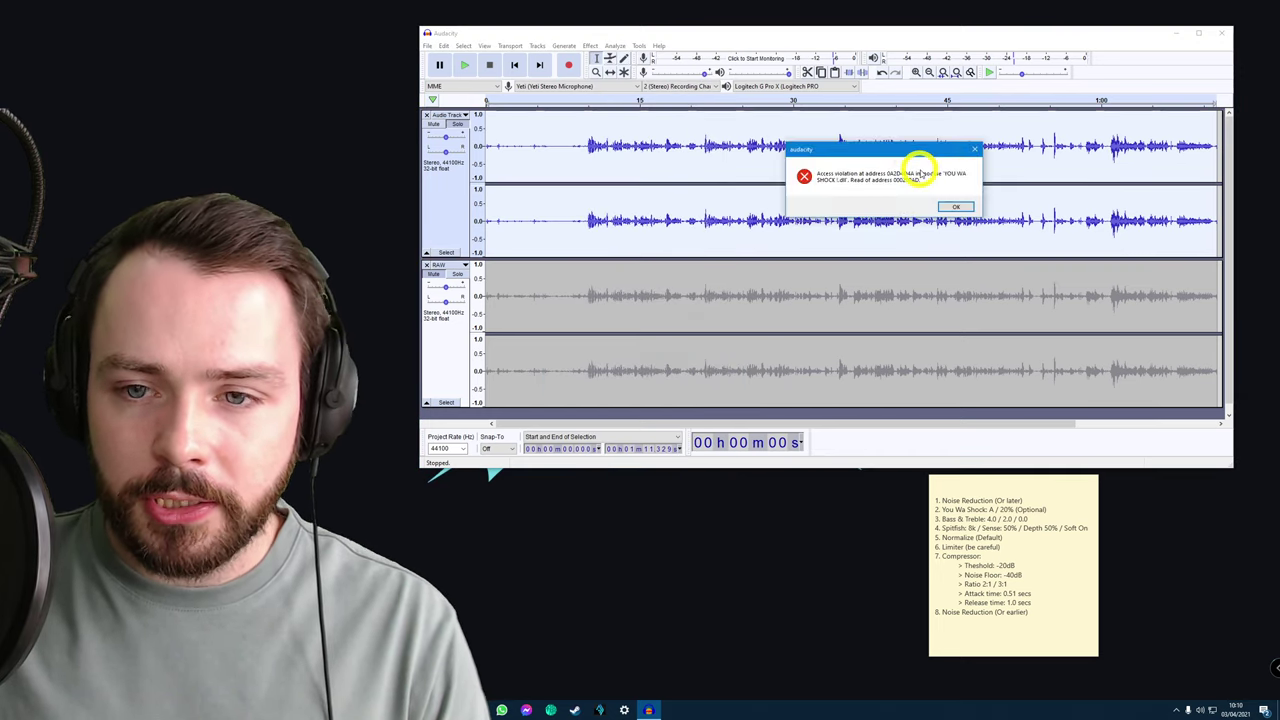
pyautogui.click(957, 208)
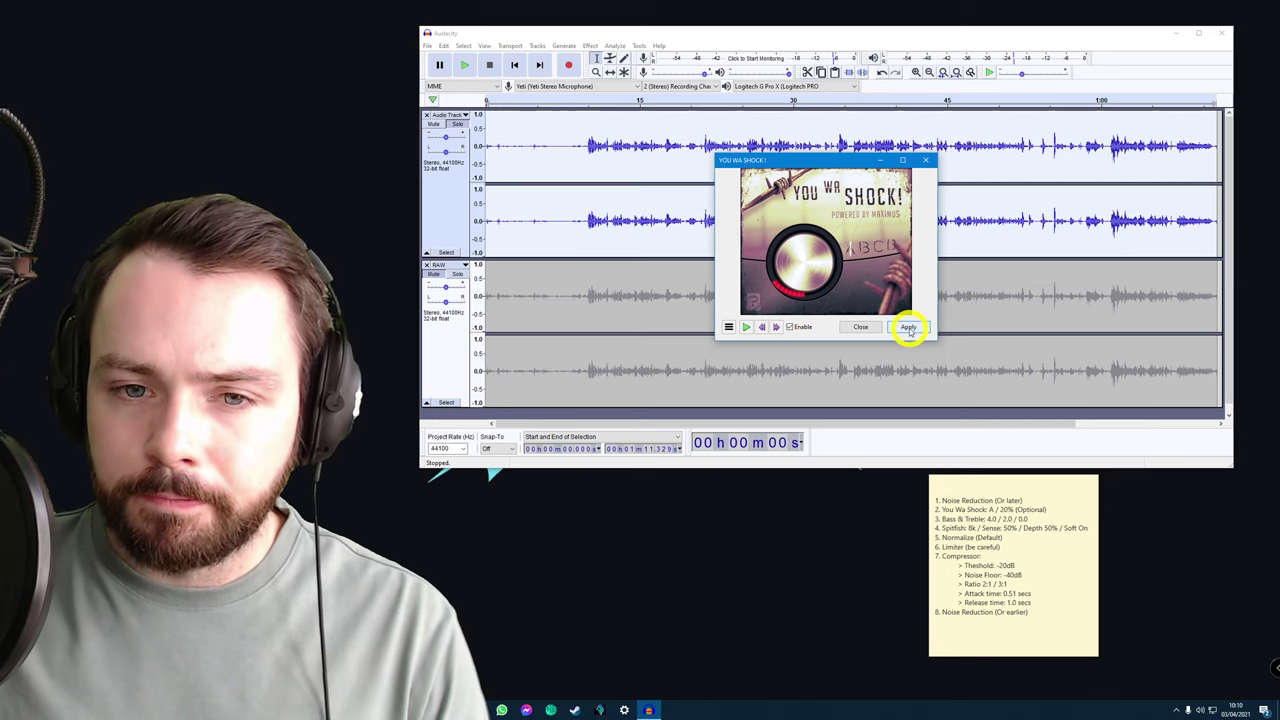
pyautogui.click(908, 327)
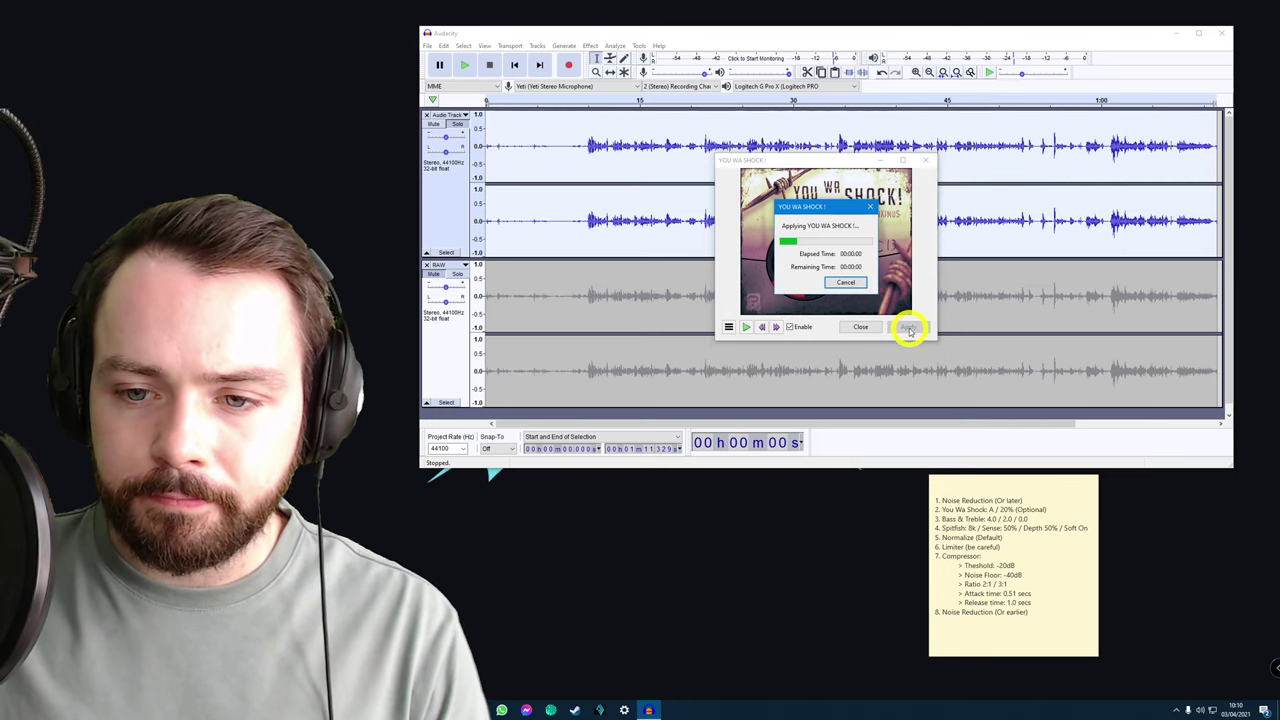
pyautogui.click(927, 160)
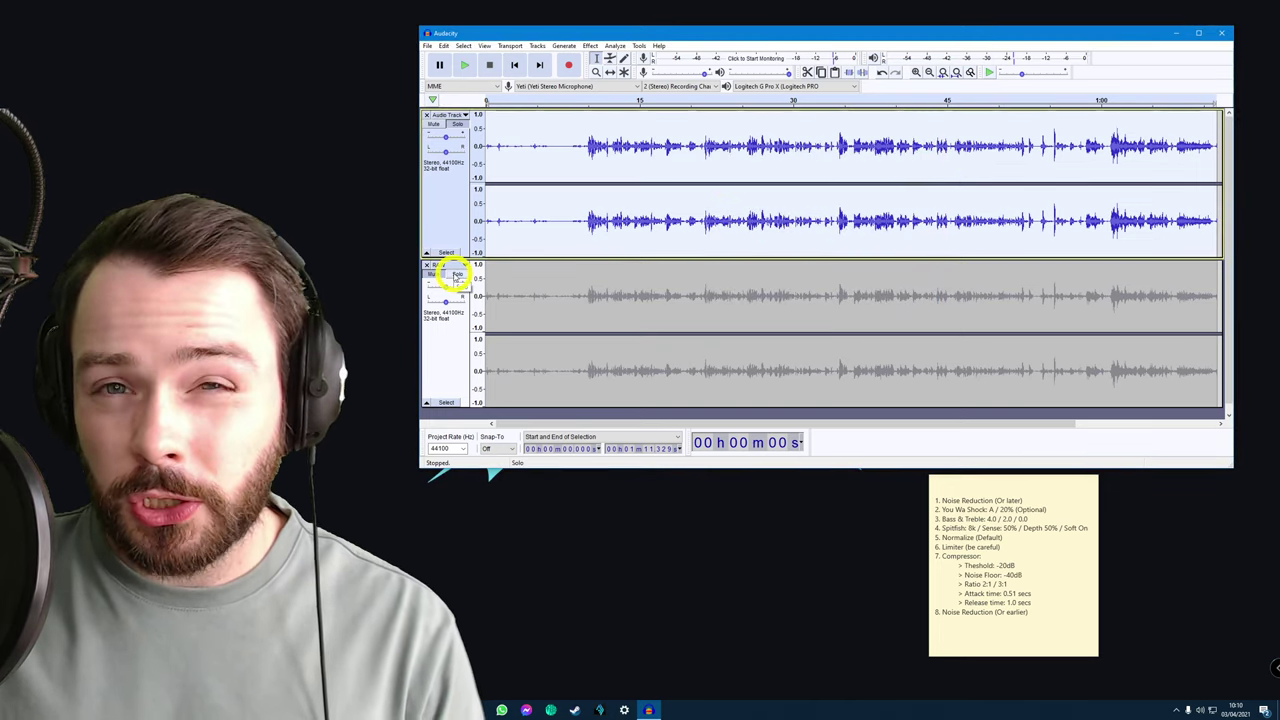
# - A/B listen to soloed RAW then soloed Audio Track from 6.3 s, leaving Audio Track soloed
pyautogui.click(456, 275)
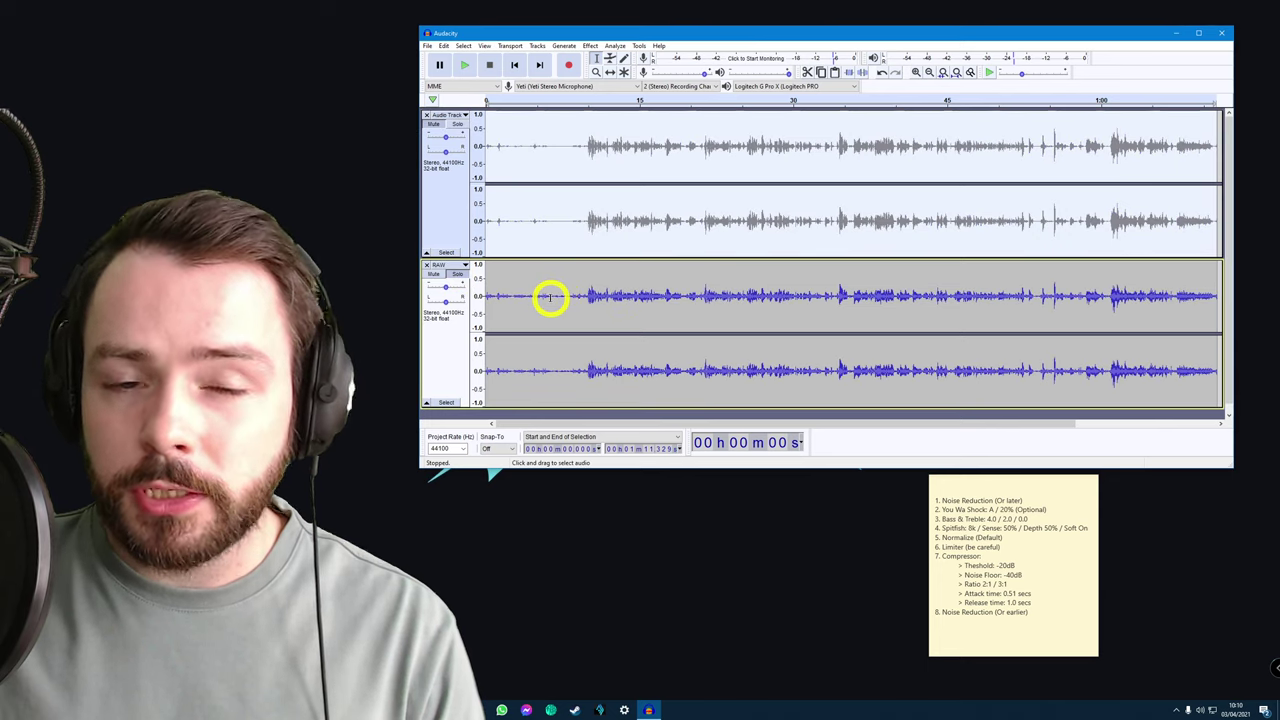
pyautogui.click(550, 297)
pyautogui.press('space')
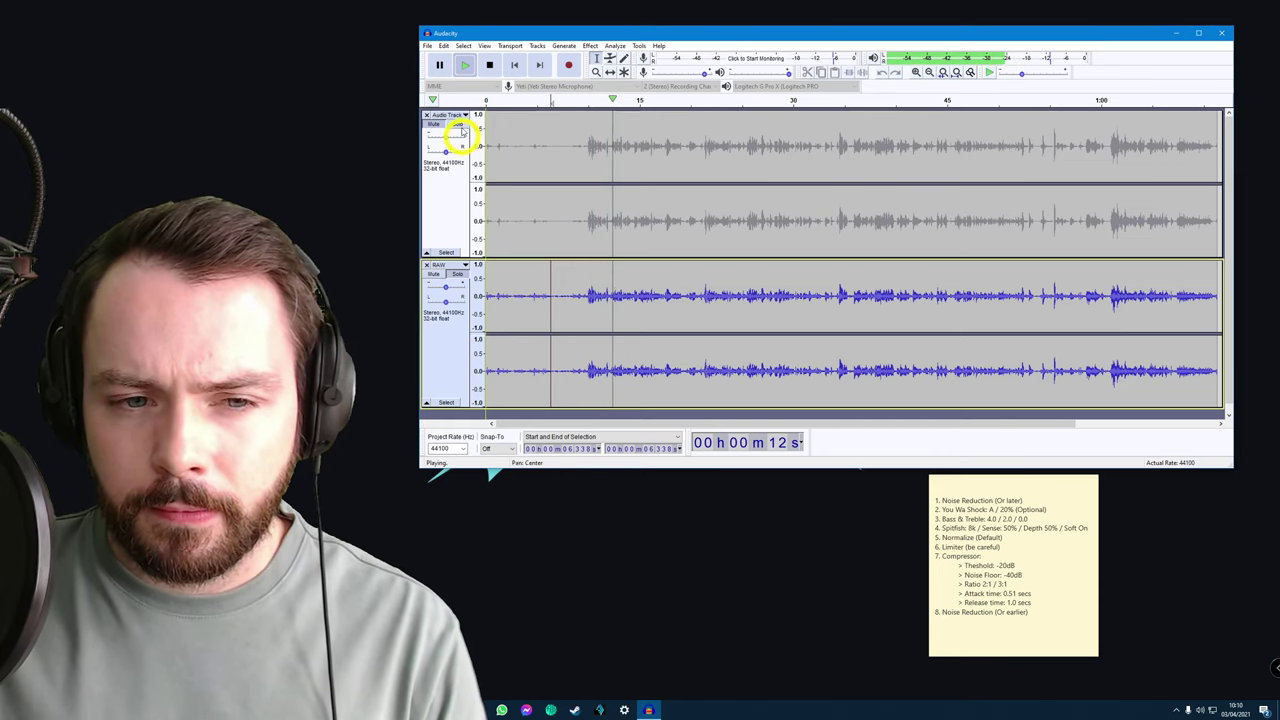
pyautogui.press('space')
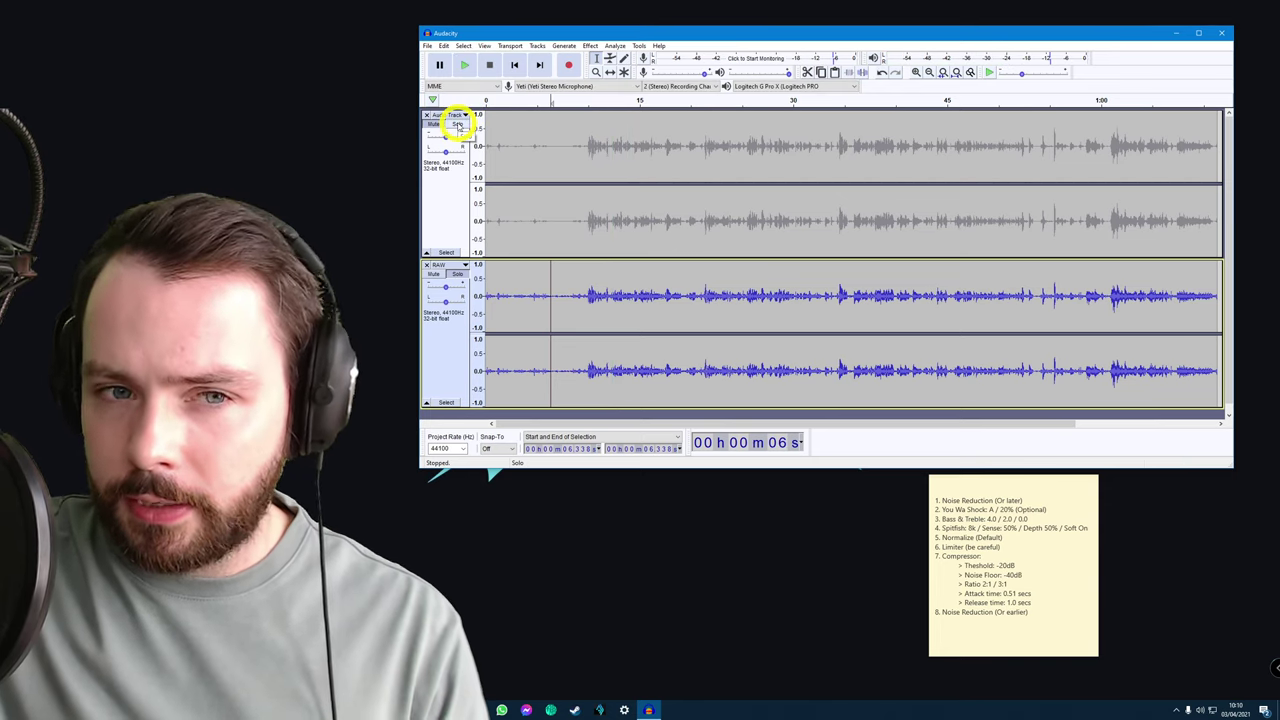
pyautogui.click(457, 124)
pyautogui.press('space')
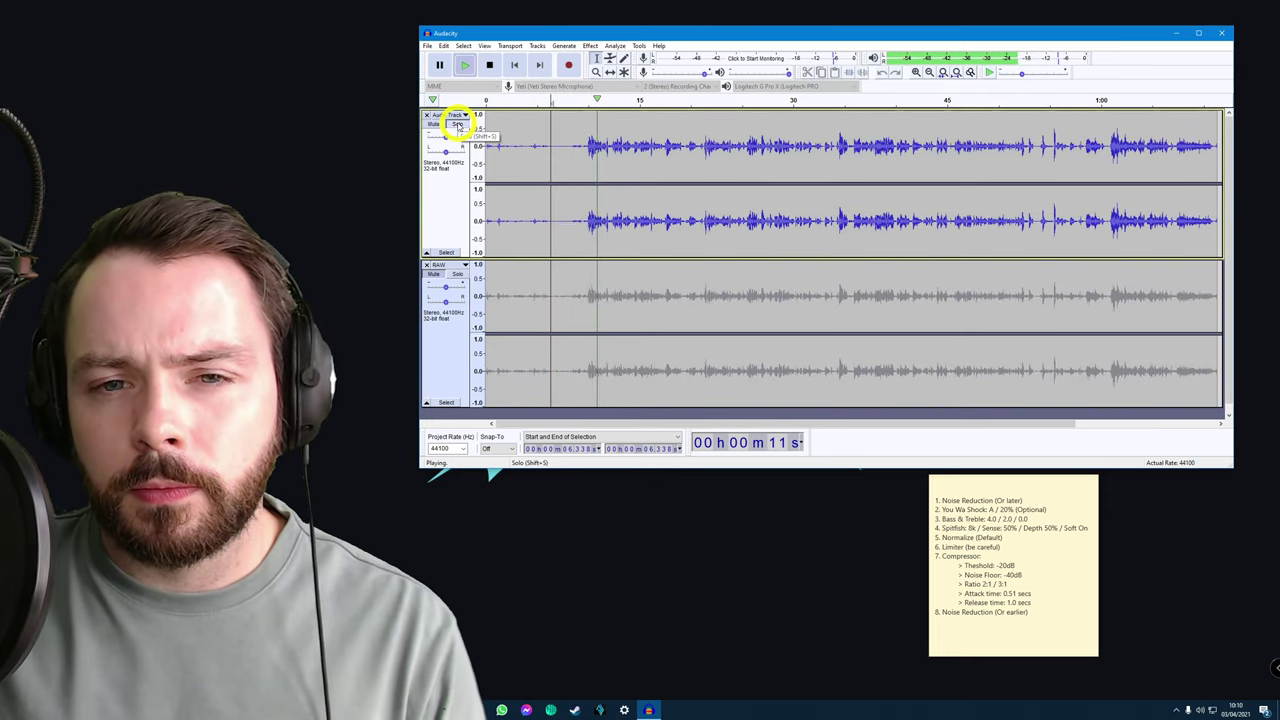
pyautogui.press('space')
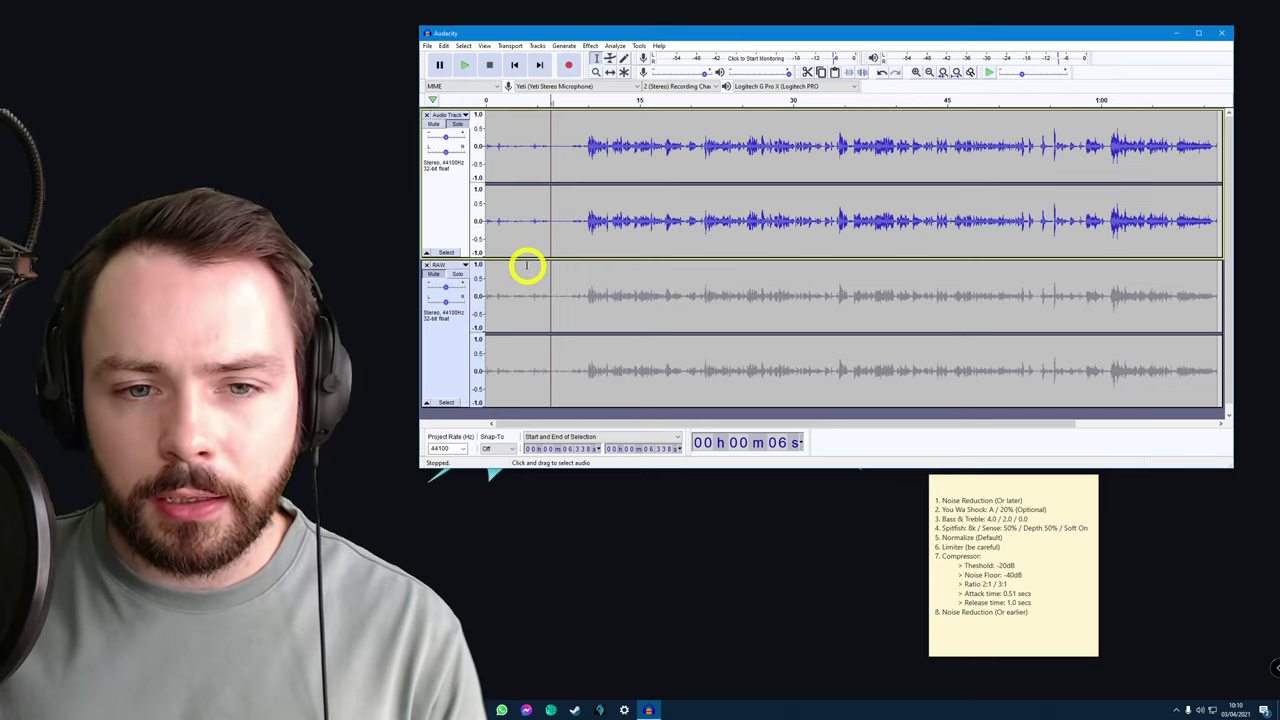
pyautogui.click(552, 214)
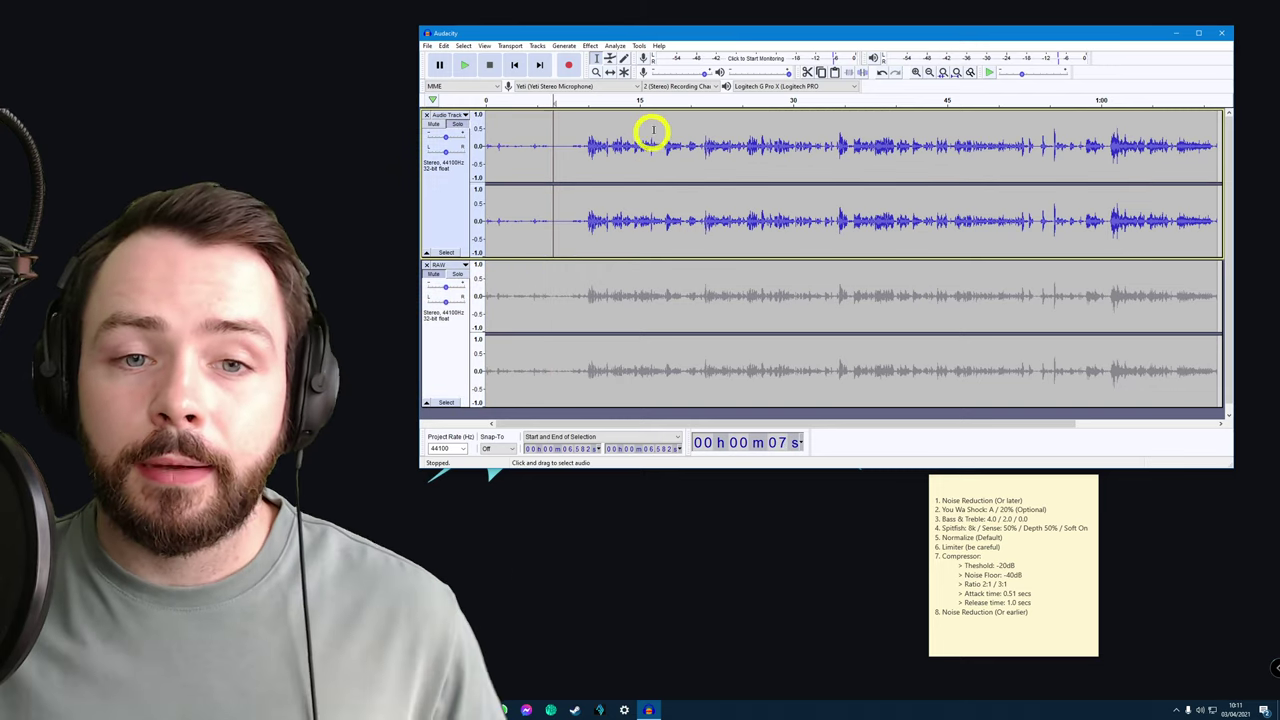
# - Apply Bass and Treble with Bass 4.0 dB and Treble 2.0 dB to the whole Audio Track
pyautogui.doubleClick(654, 168)
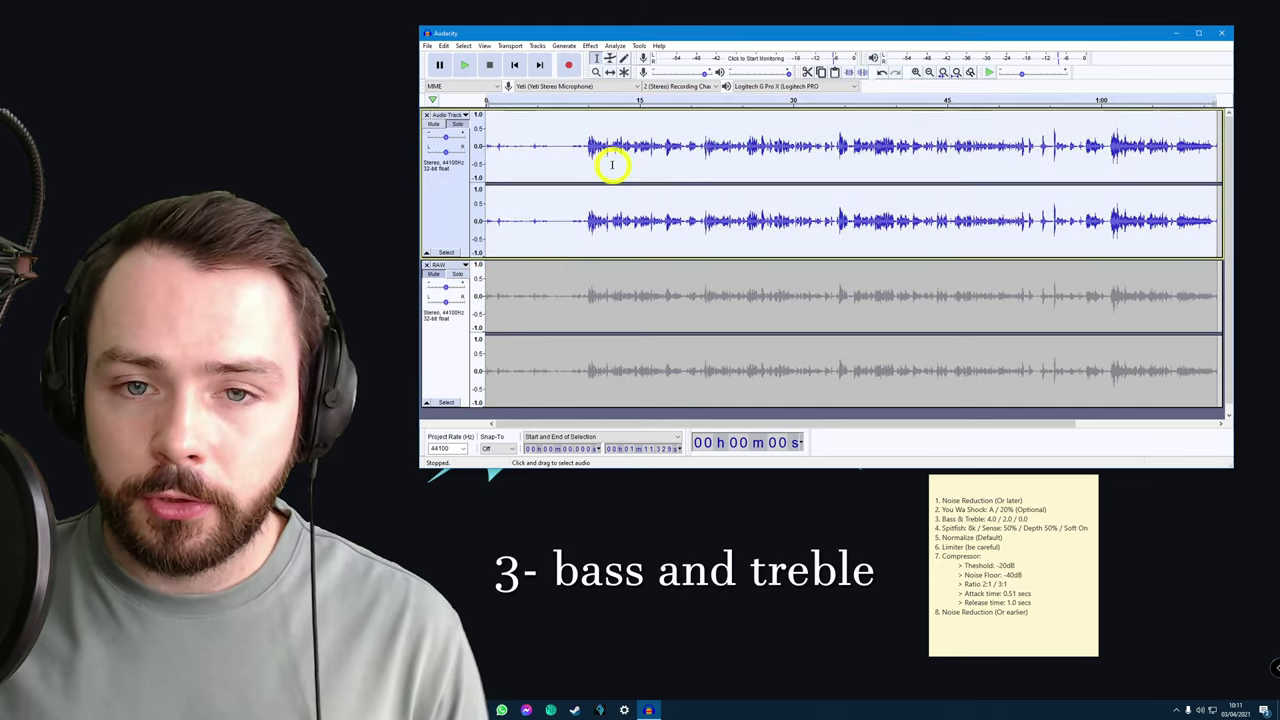
pyautogui.click(591, 46)
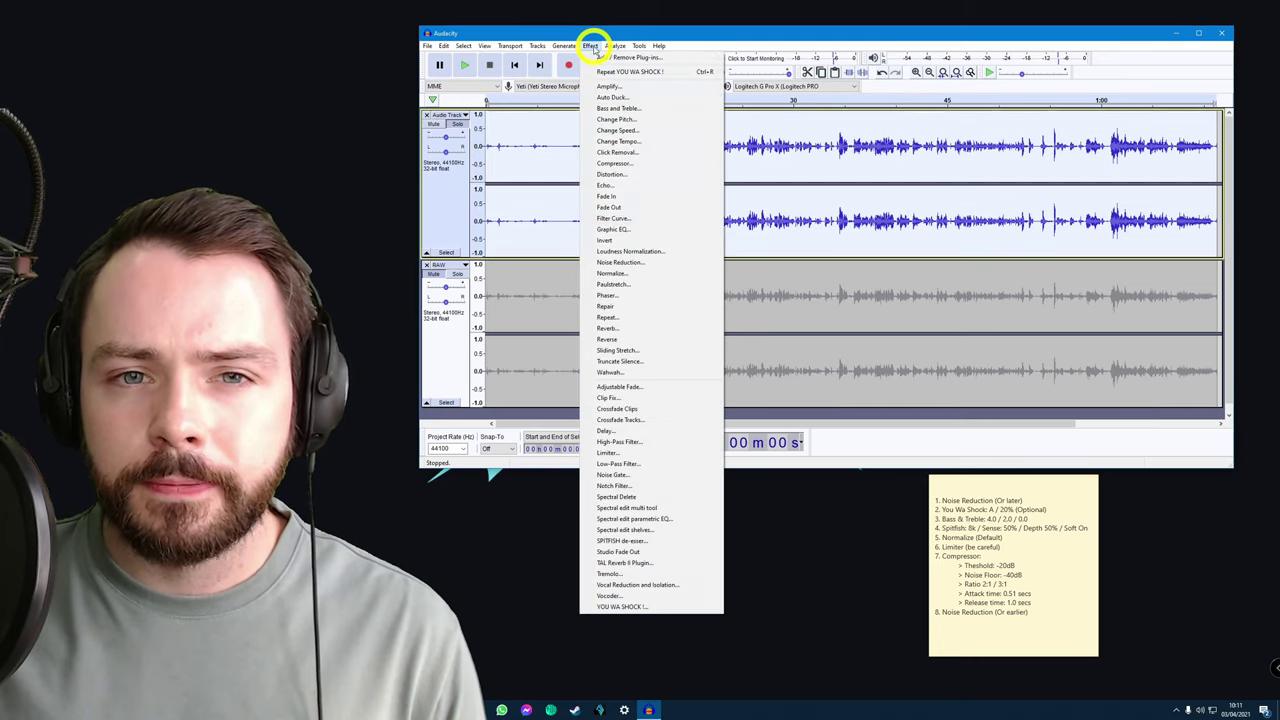
pyautogui.click(630, 109)
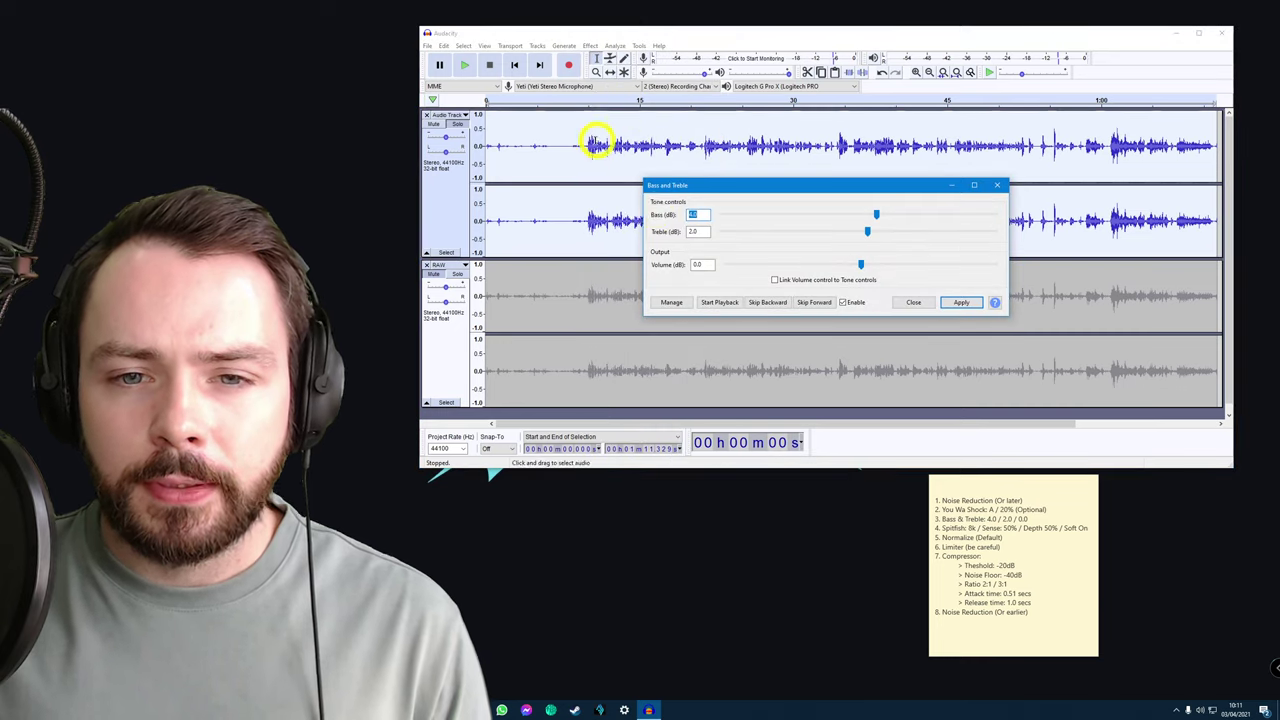
pyautogui.doubleClick(700, 215)
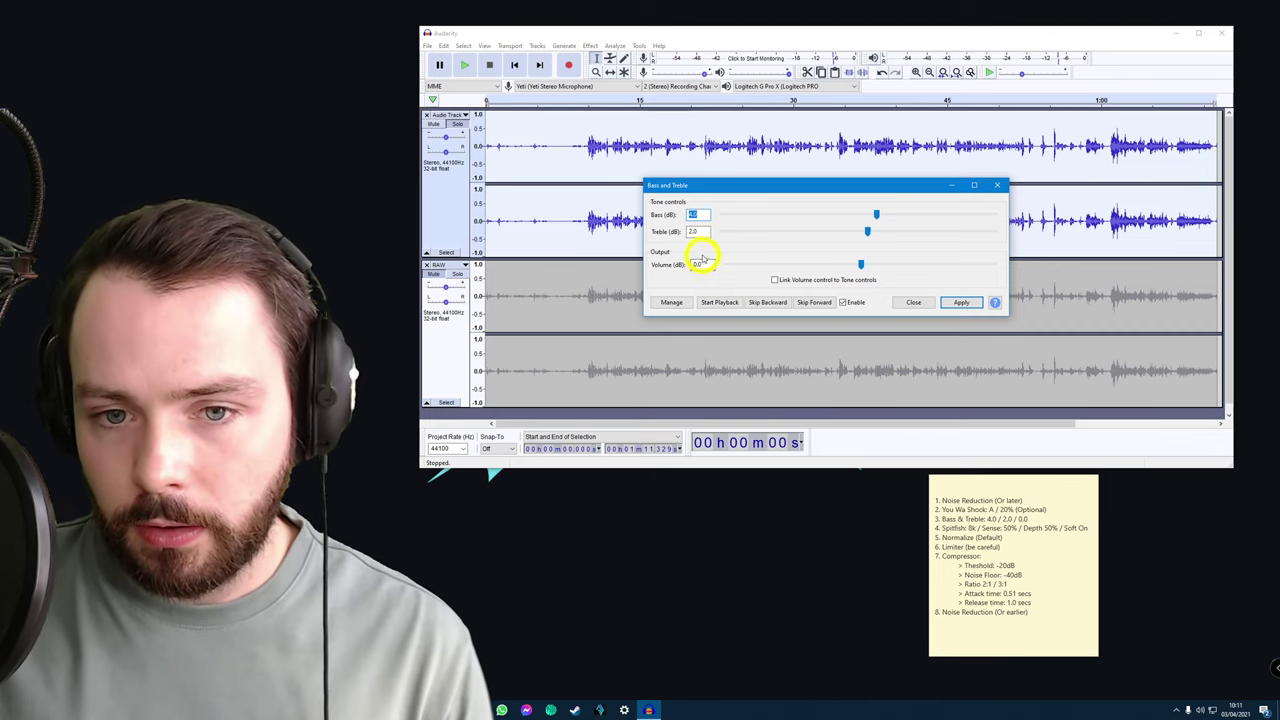
pyautogui.click(962, 303)
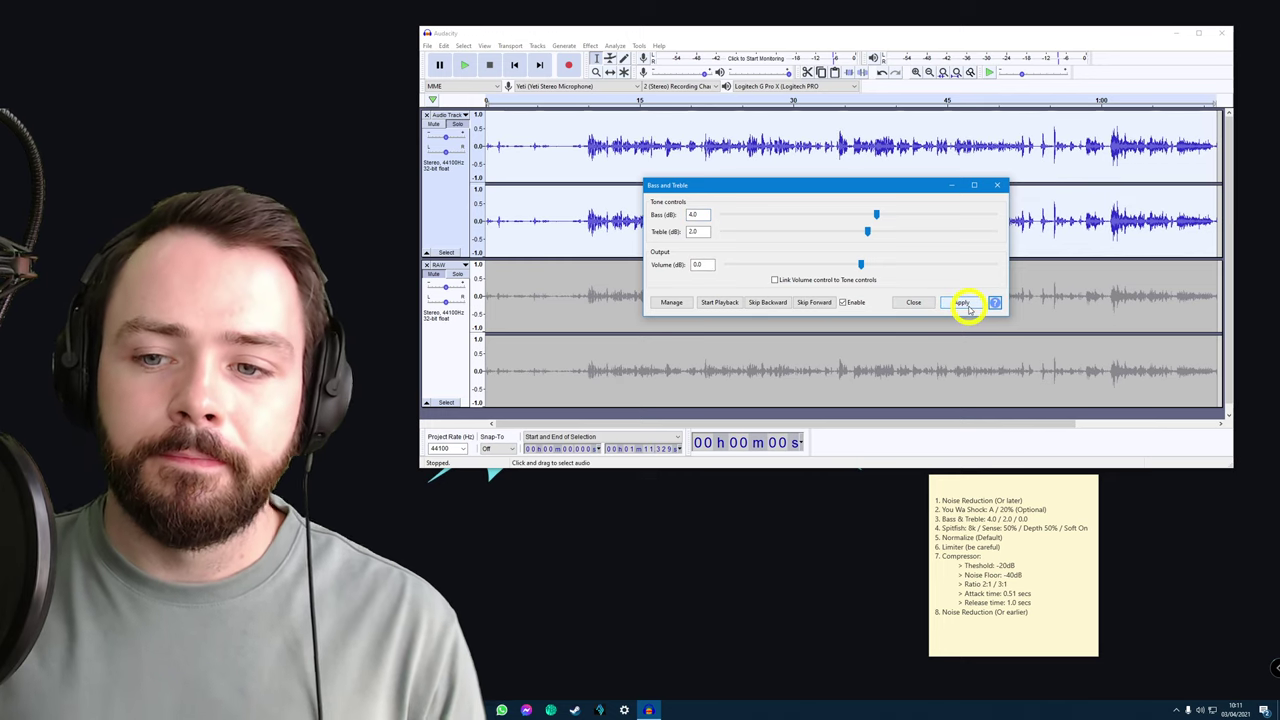
pyautogui.click(1000, 186)
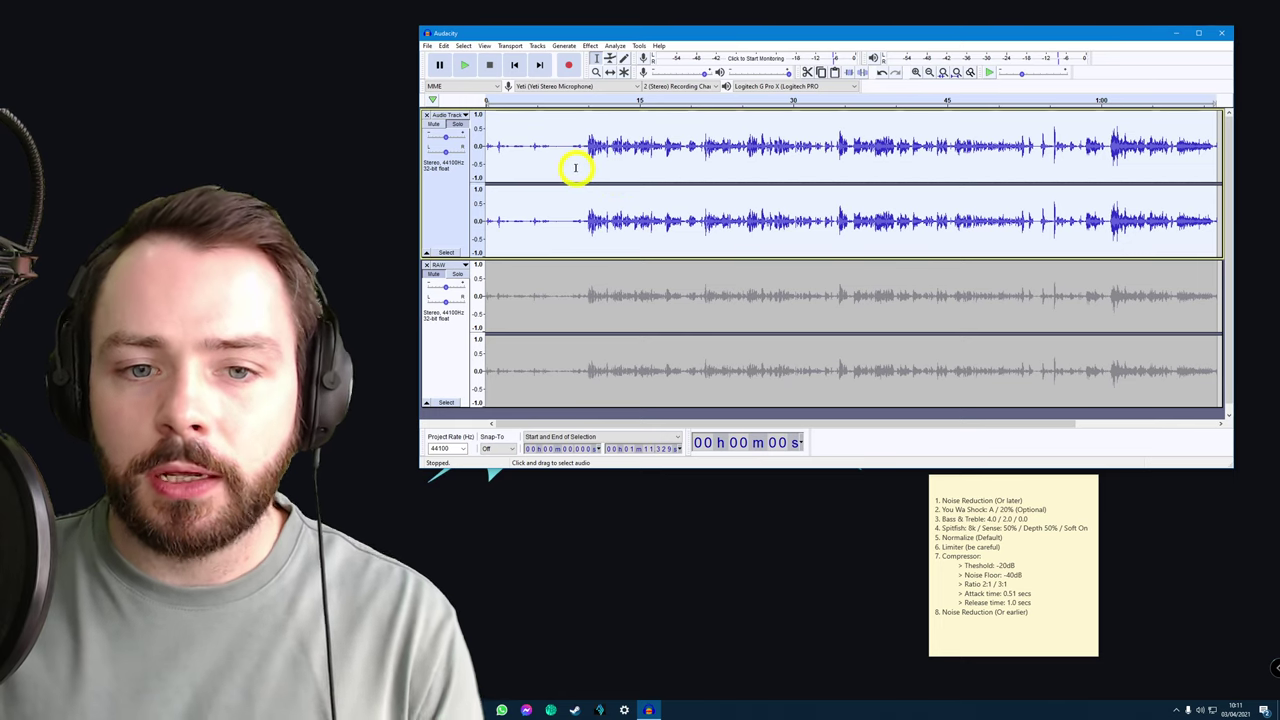
# - Compare soloed RAW against the soloed treated Audio Track, playing from about 9.5 s
pyautogui.click(575, 167)
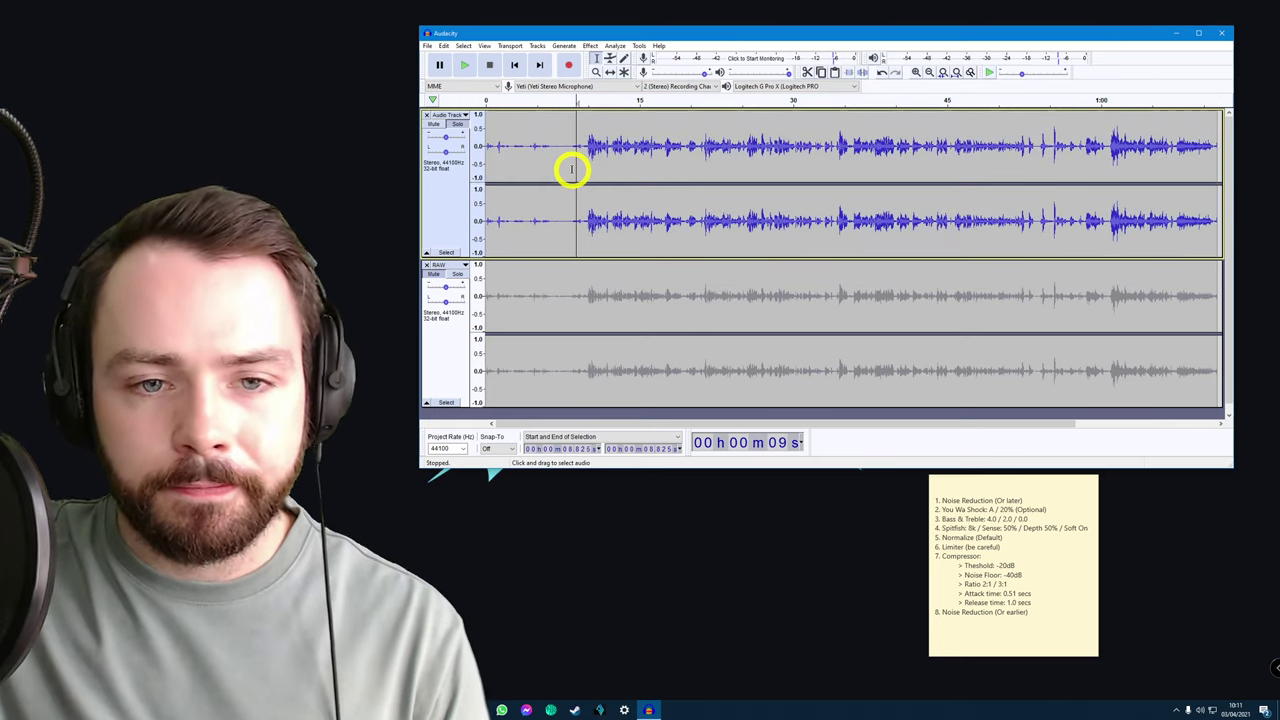
pyautogui.click(450, 290)
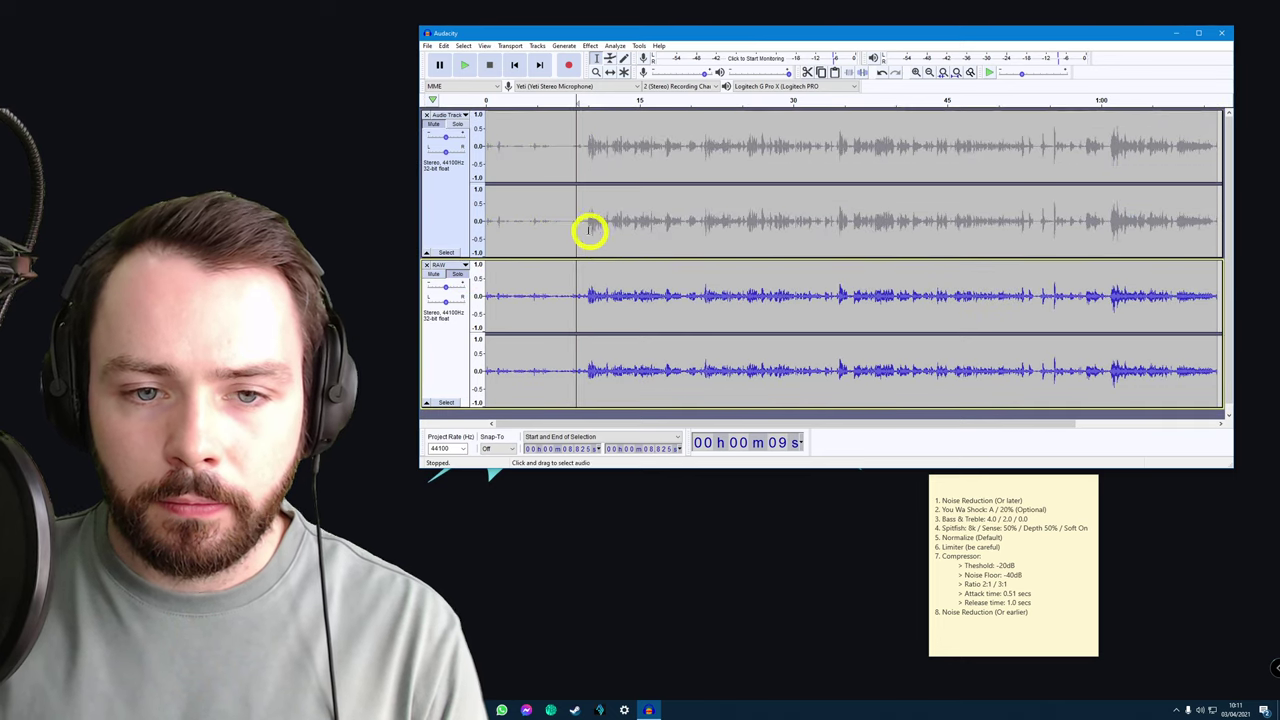
pyautogui.click(583, 228)
pyautogui.press('space')
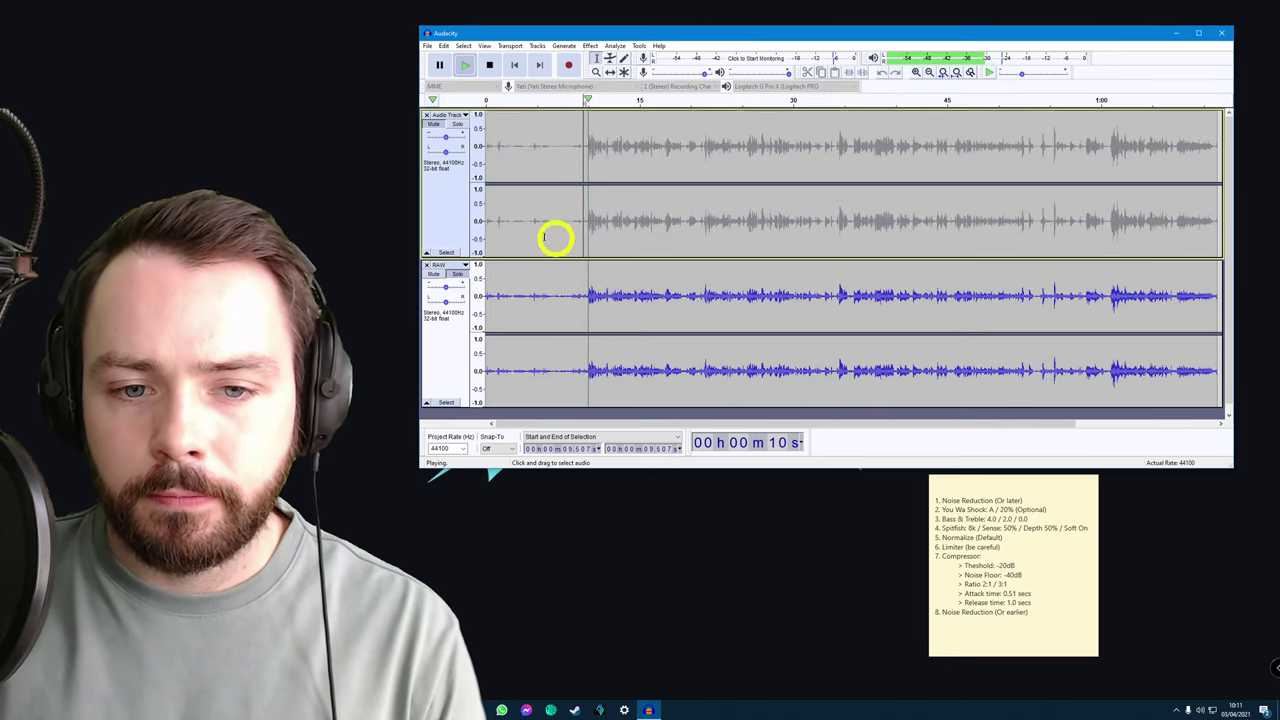
pyautogui.click(462, 128)
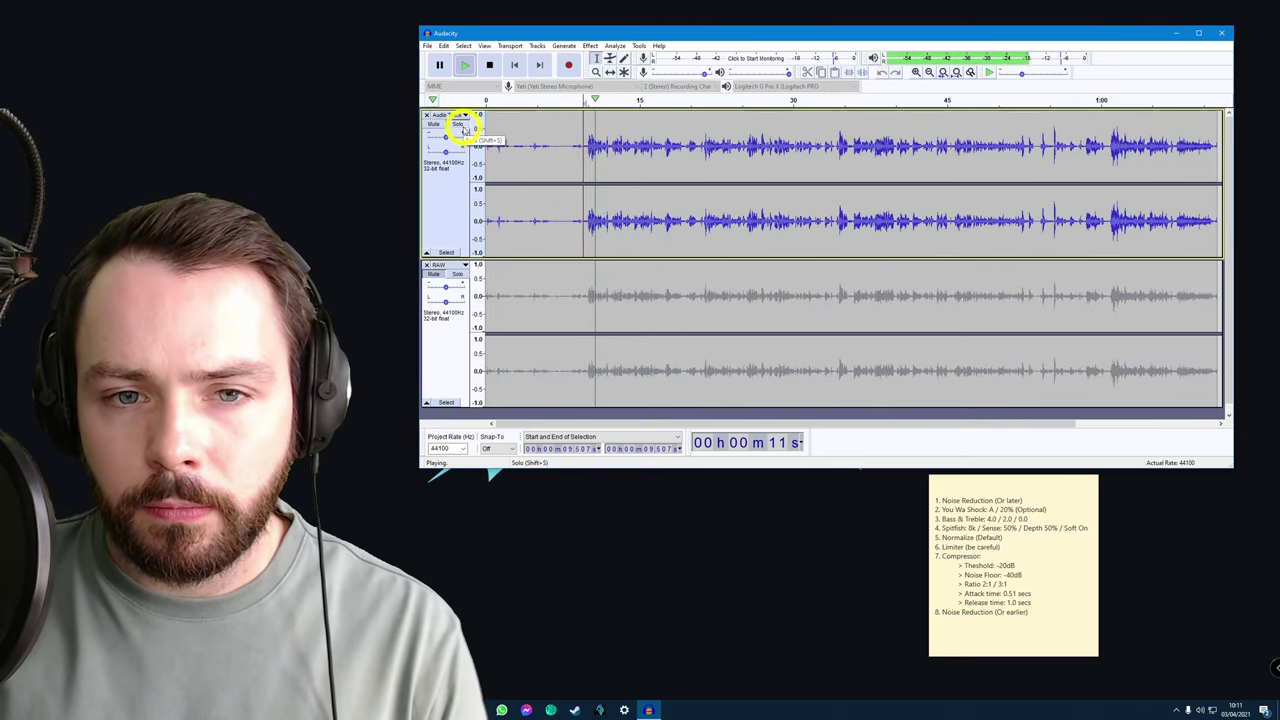
pyautogui.press('space')
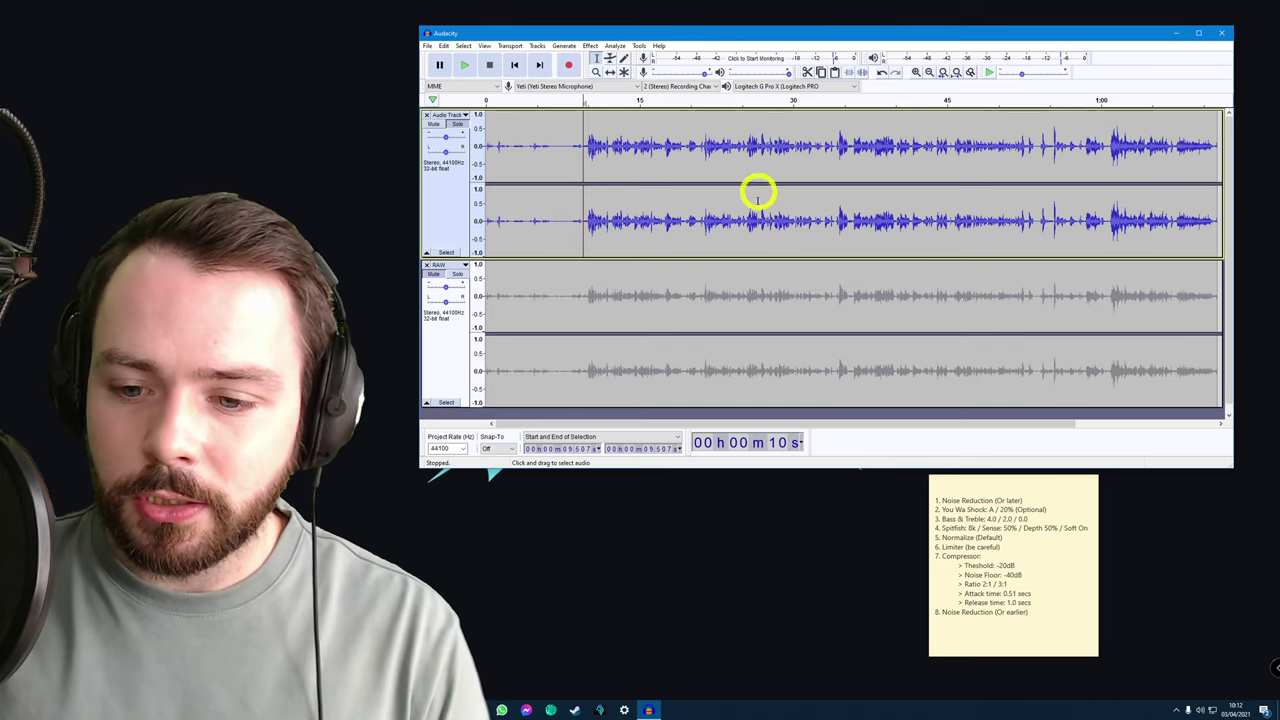
# - Apply the SPITFISH de-esser in soft mode to the whole Audio Track and close its window
pyautogui.doubleClick(681, 160)
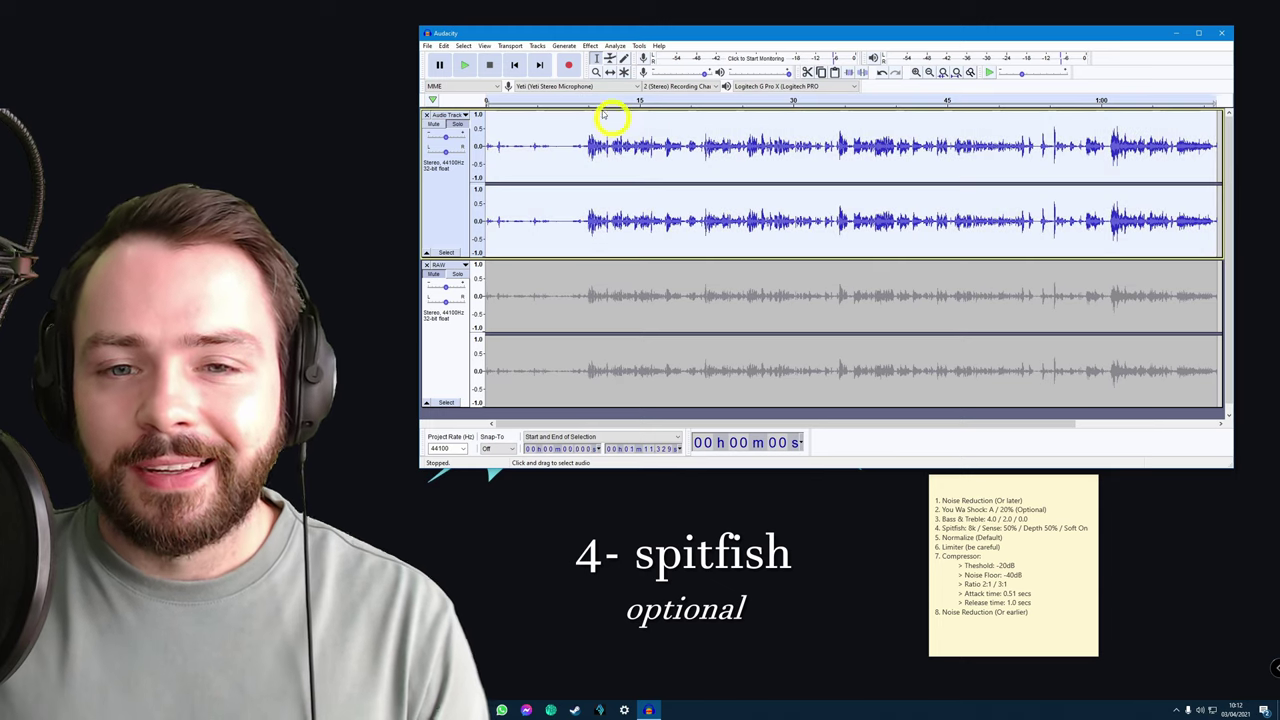
pyautogui.click(591, 46)
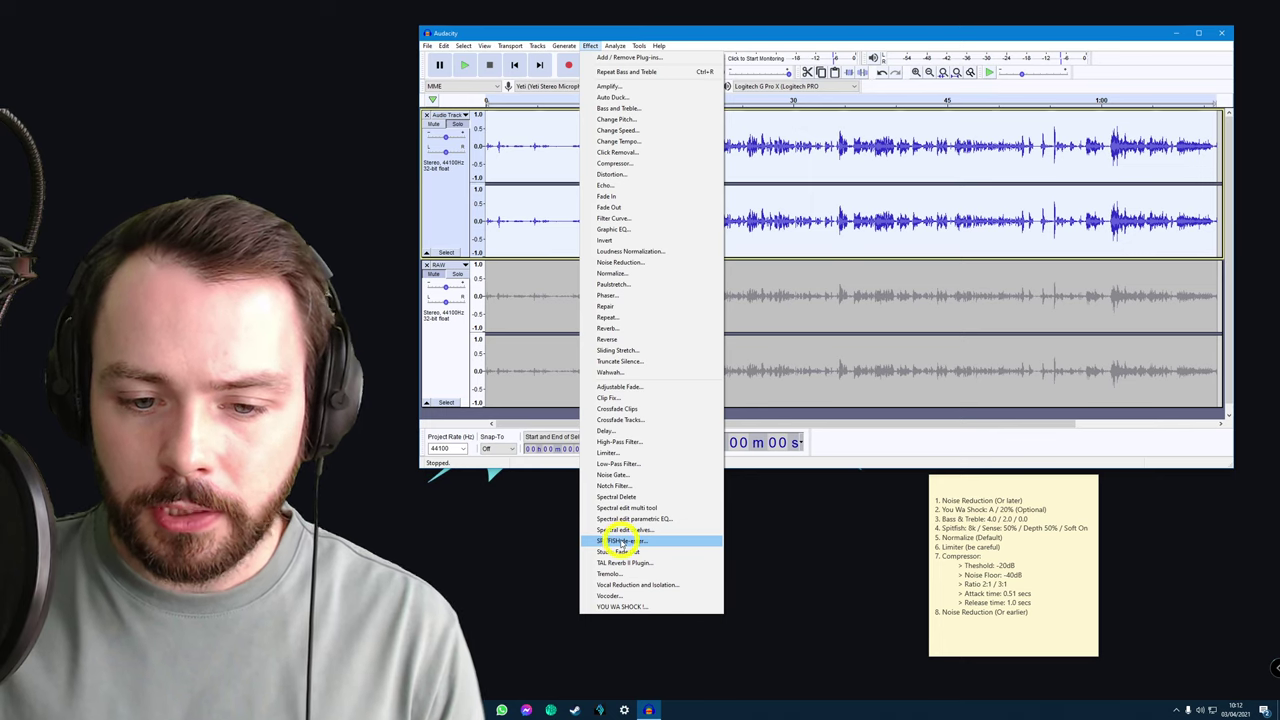
pyautogui.click(621, 541)
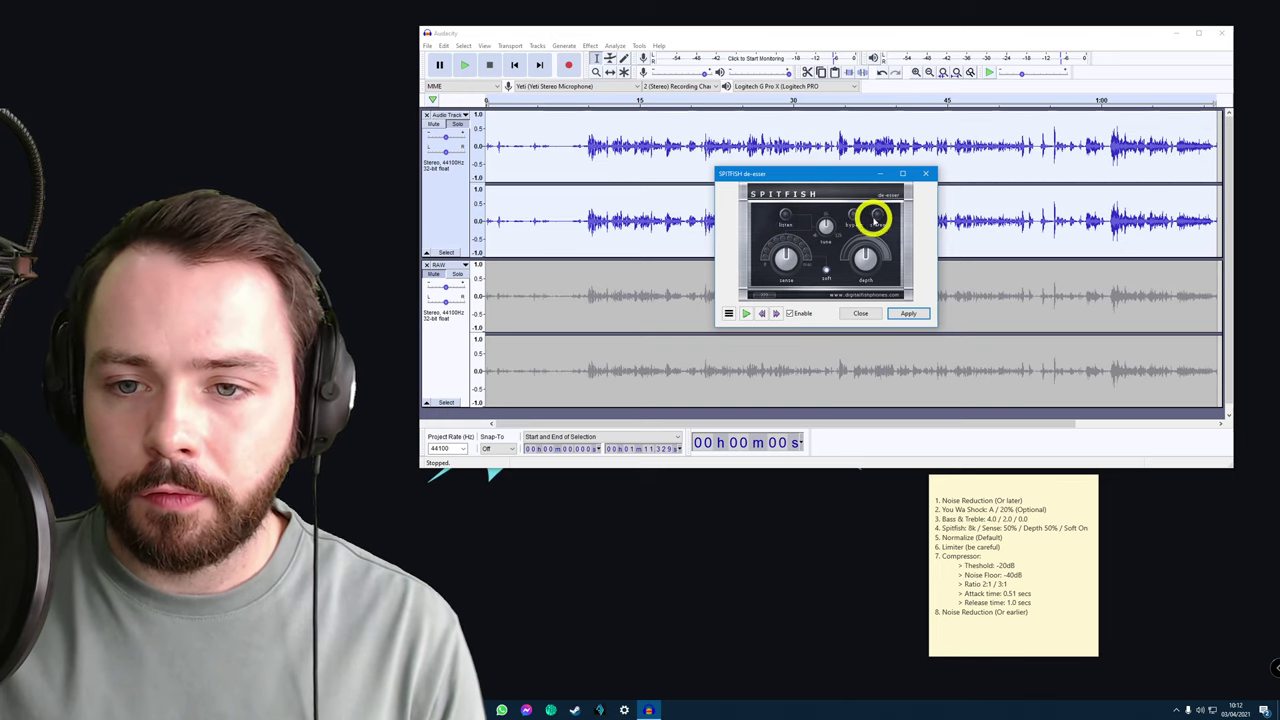
pyautogui.click(828, 270)
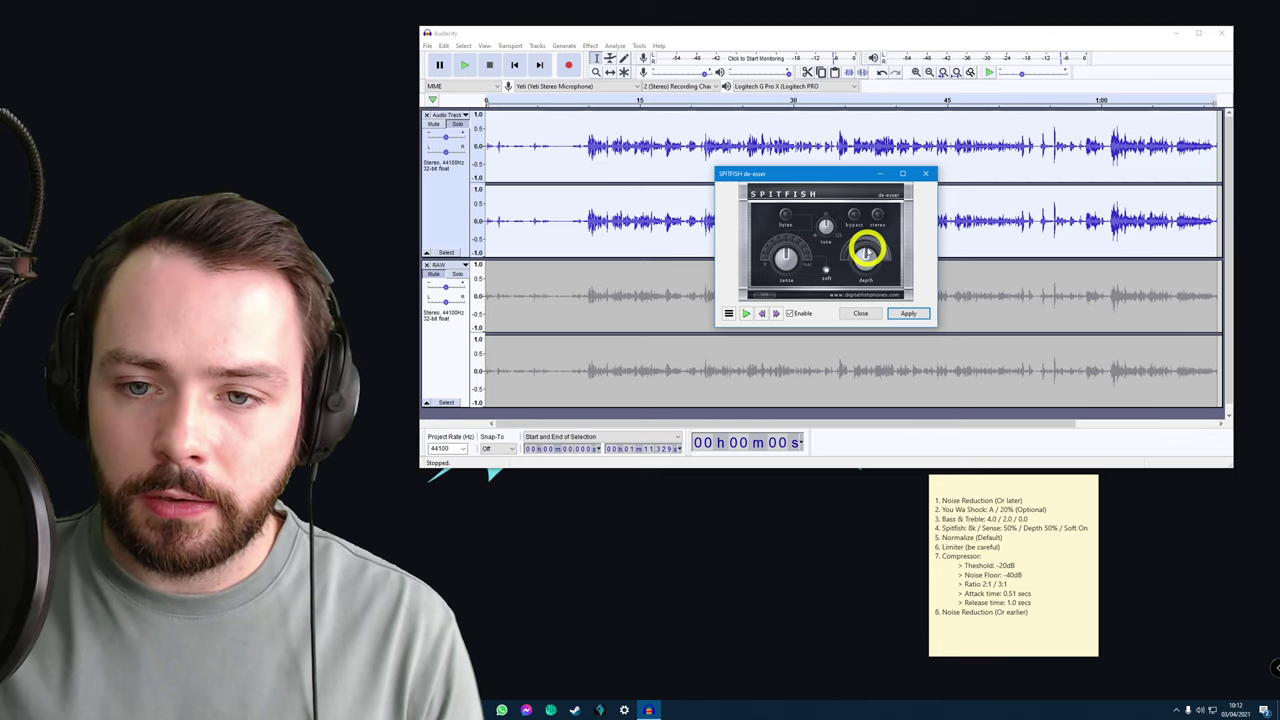
pyautogui.click(908, 314)
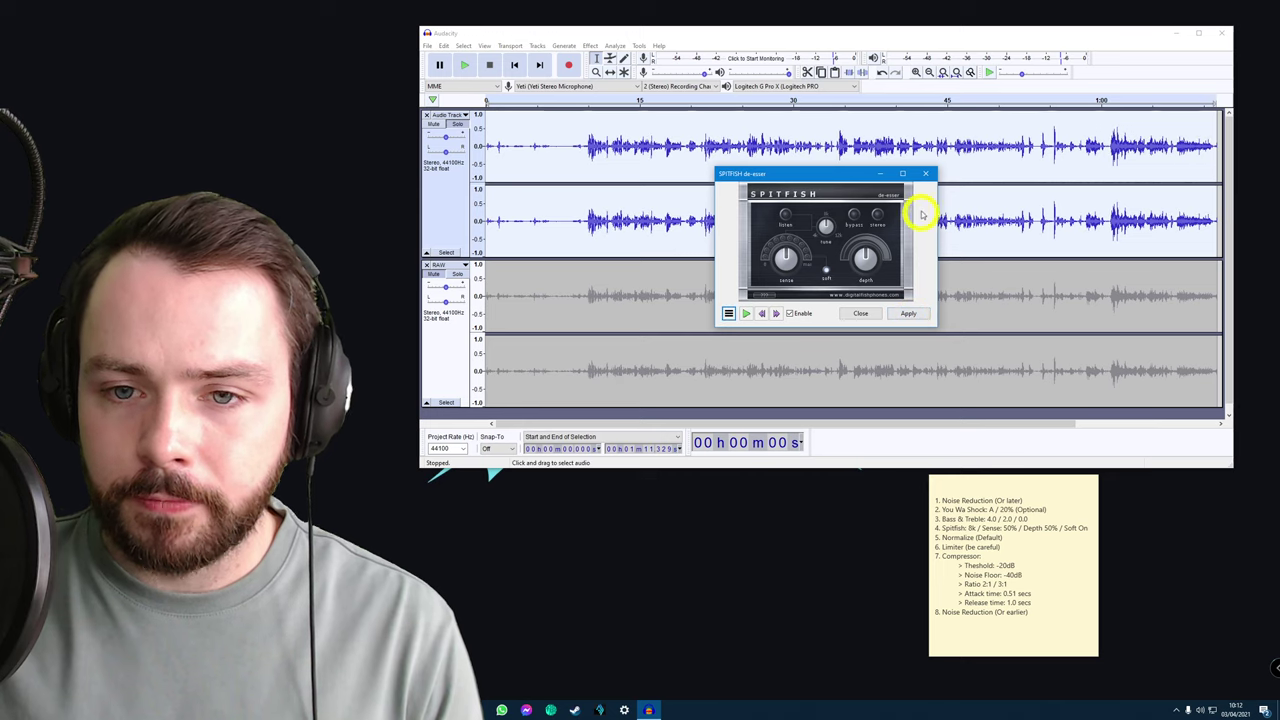
pyautogui.click(926, 175)
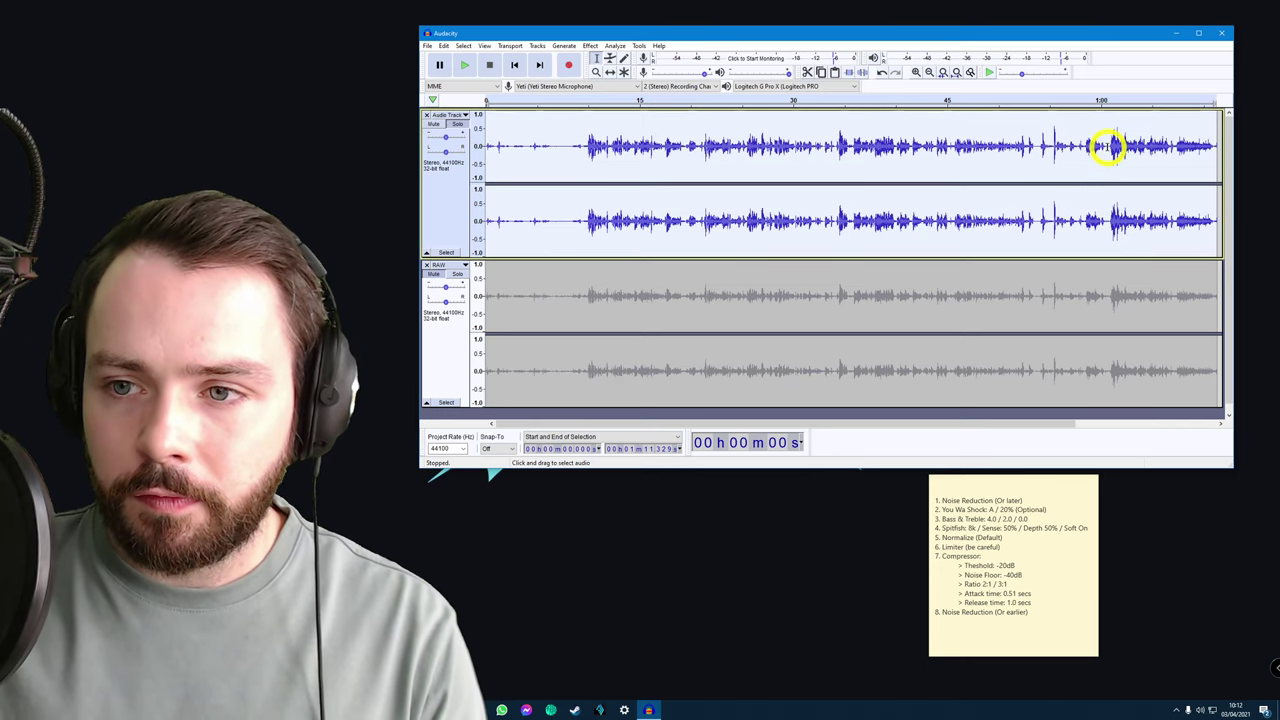
# - Compare soloed RAW with the soloed de-essed Audio Track, playing from about 1:00.7
pyautogui.click(1108, 146)
pyautogui.click(456, 273)
pyautogui.press('space')
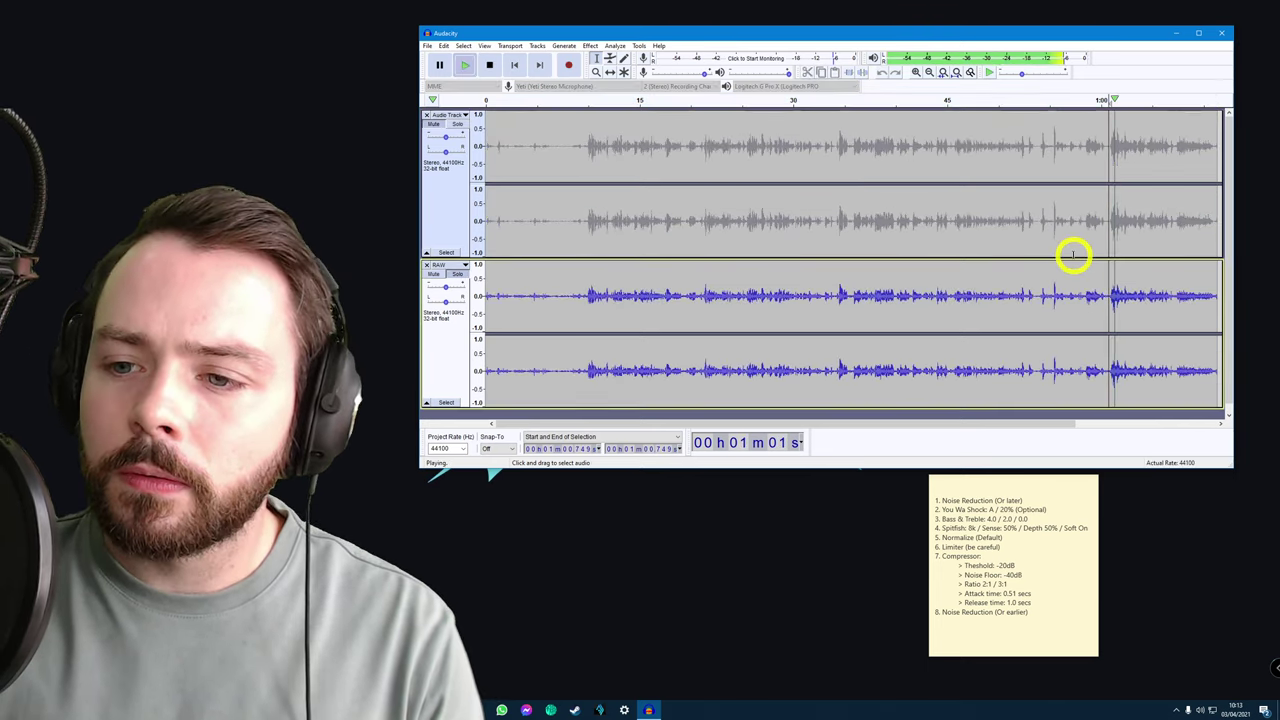
pyautogui.press('space')
pyautogui.press('space')
pyautogui.click(457, 124)
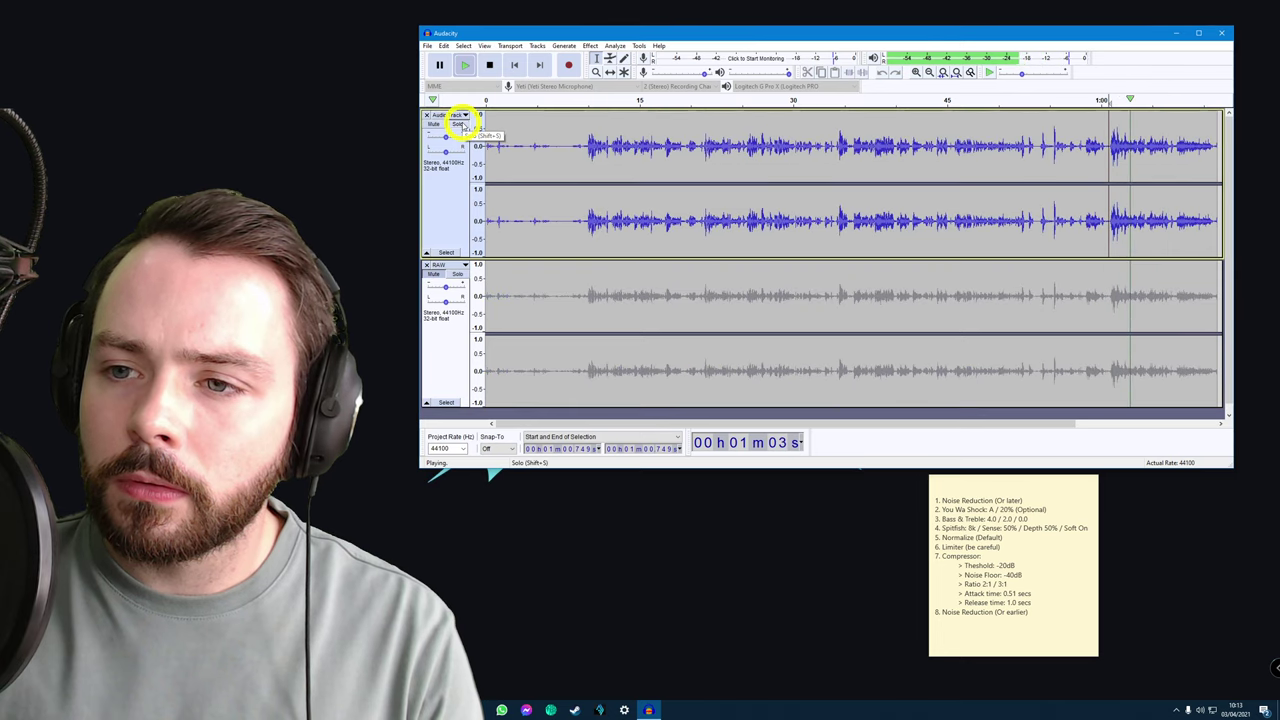
pyautogui.press('space')
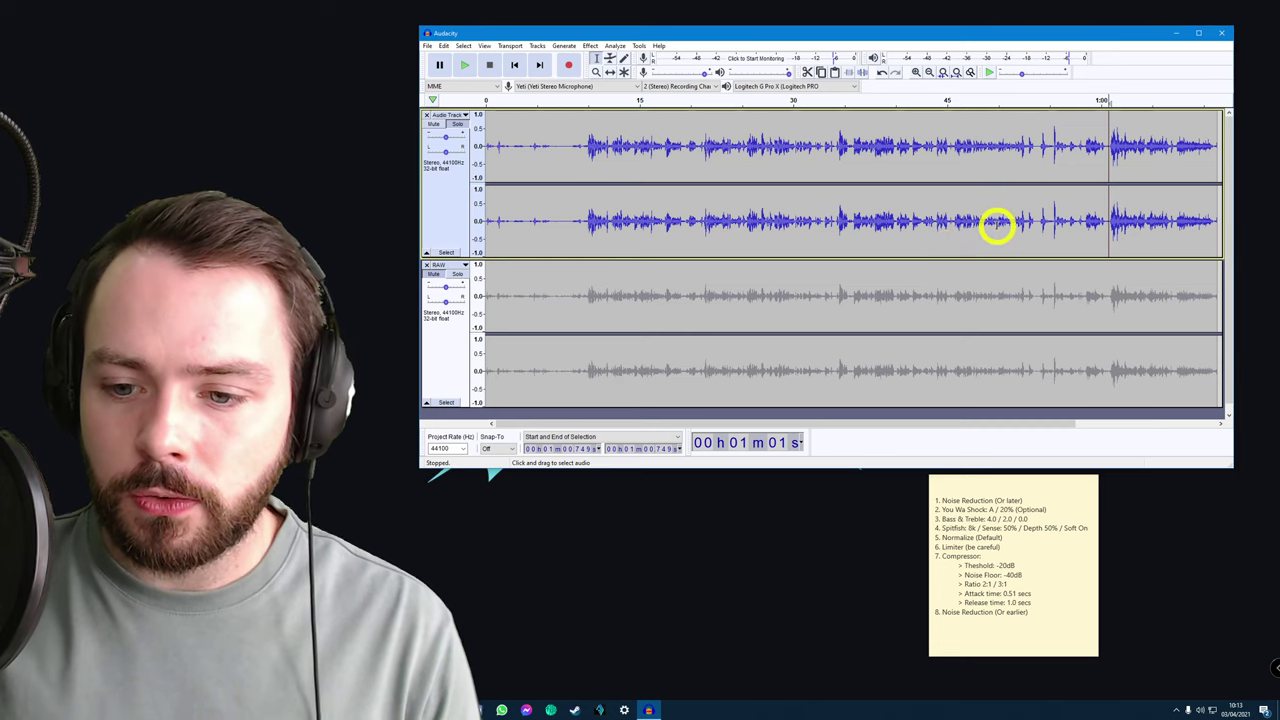
# - Normalize the whole top voice clip to a -1.0 dB peak, removing DC offset
pyautogui.doubleClick(858, 229)
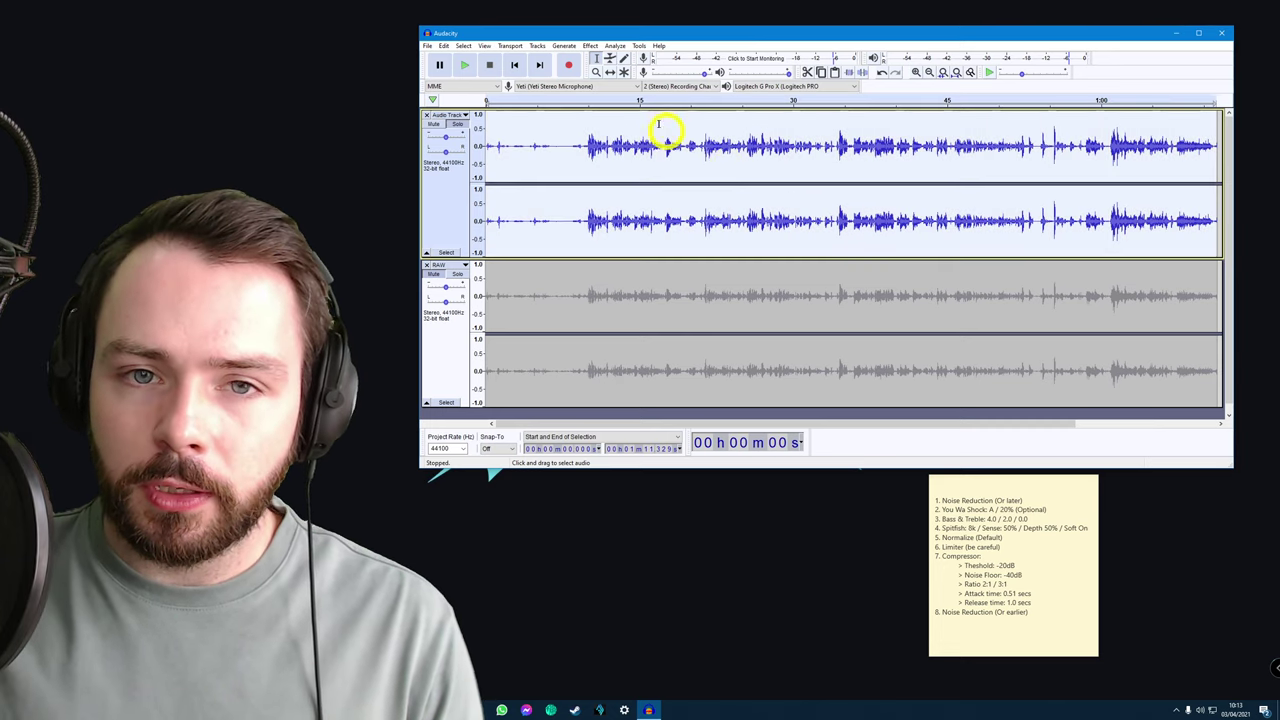
pyautogui.click(594, 45)
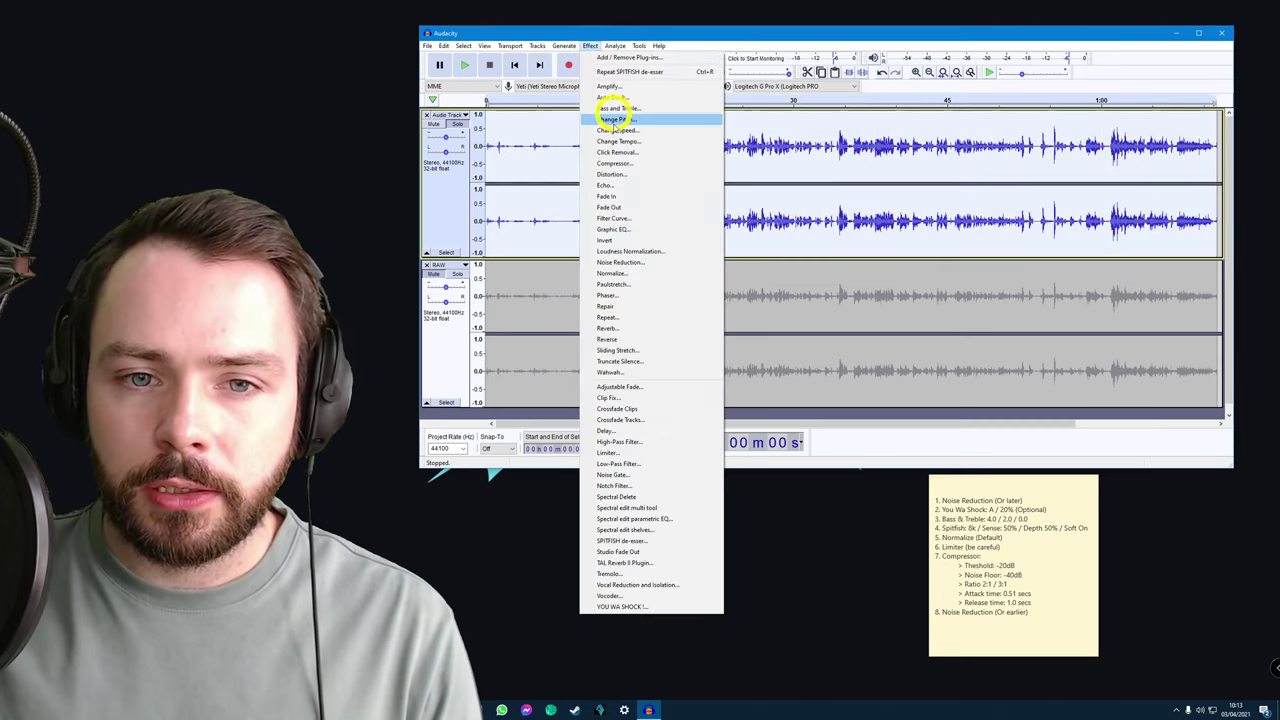
pyautogui.click(622, 276)
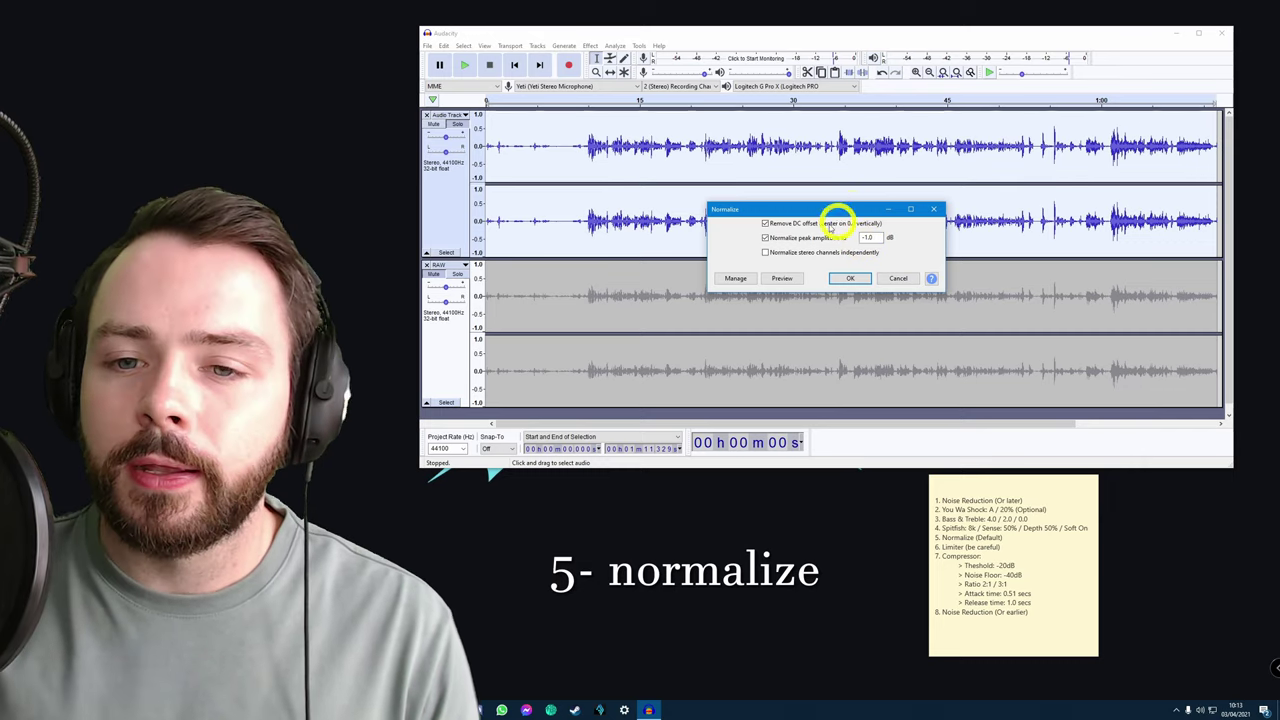
pyautogui.click(862, 280)
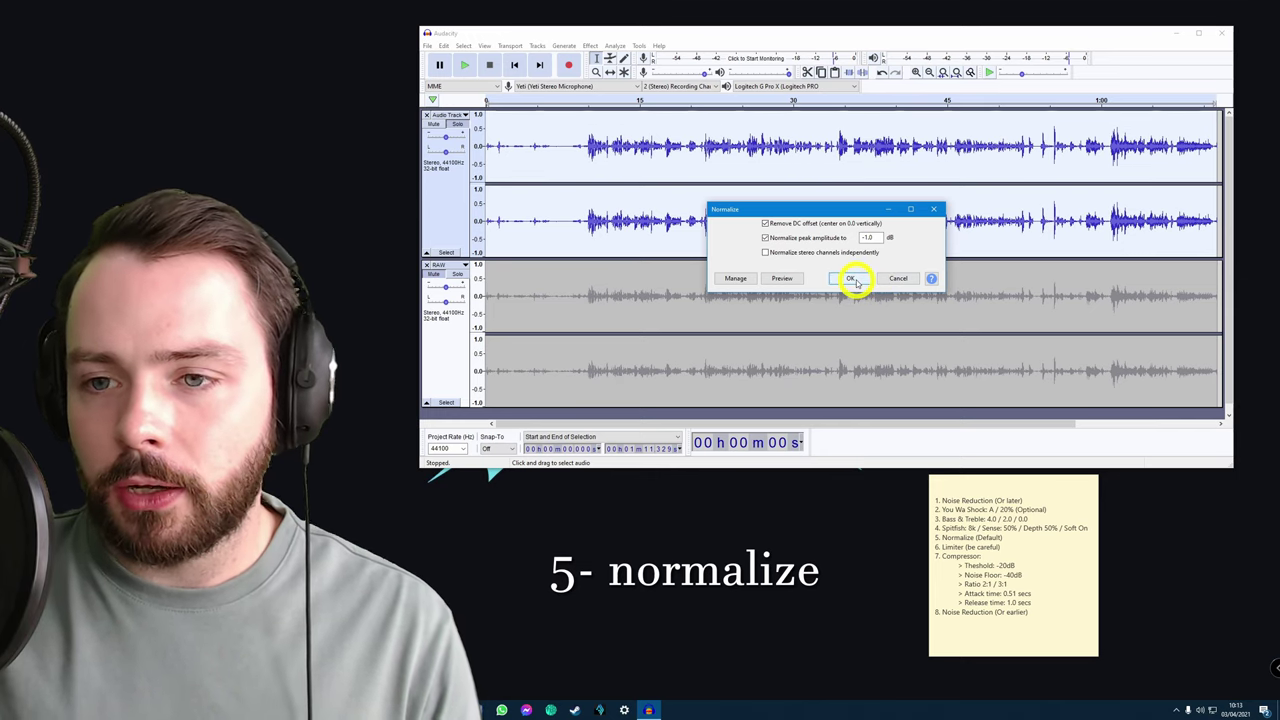
pyautogui.click(851, 279)
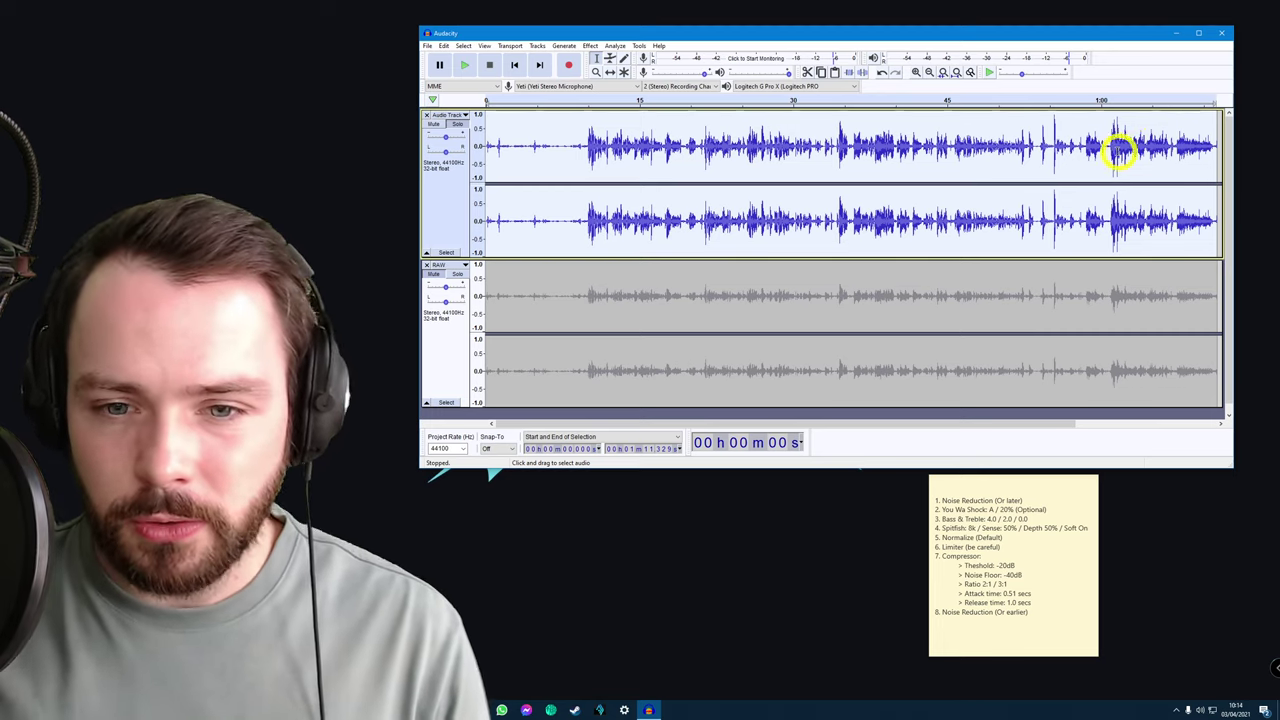
# - Apply a Hard Limit limiter with 10.00 ms hold and no make-up gain to the whole top clip
pyautogui.doubleClick(660, 161)
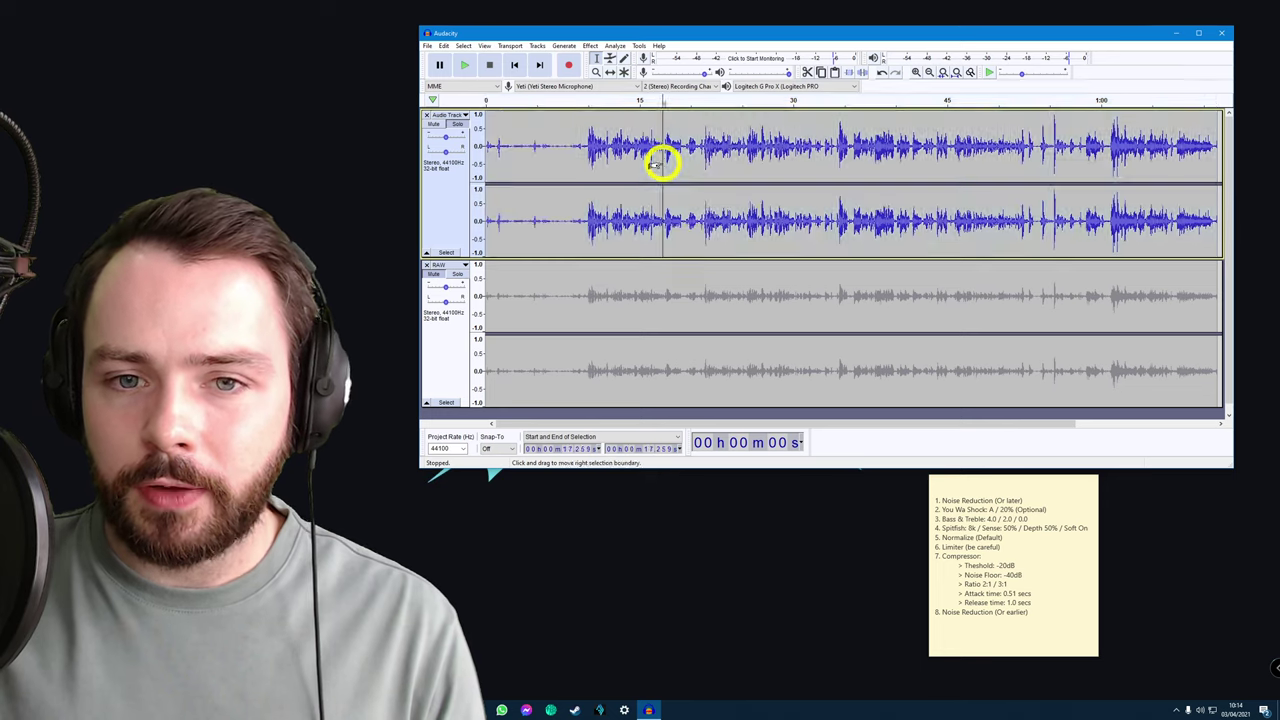
pyautogui.click(590, 46)
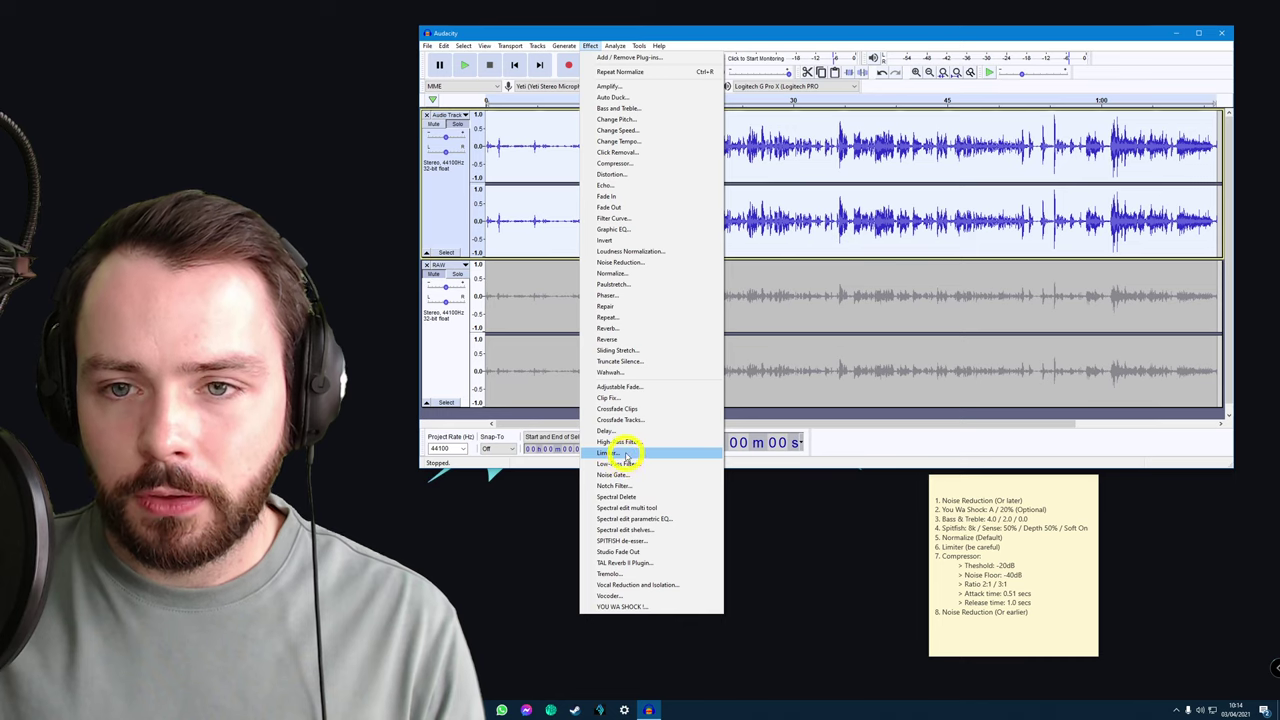
pyautogui.click(626, 455)
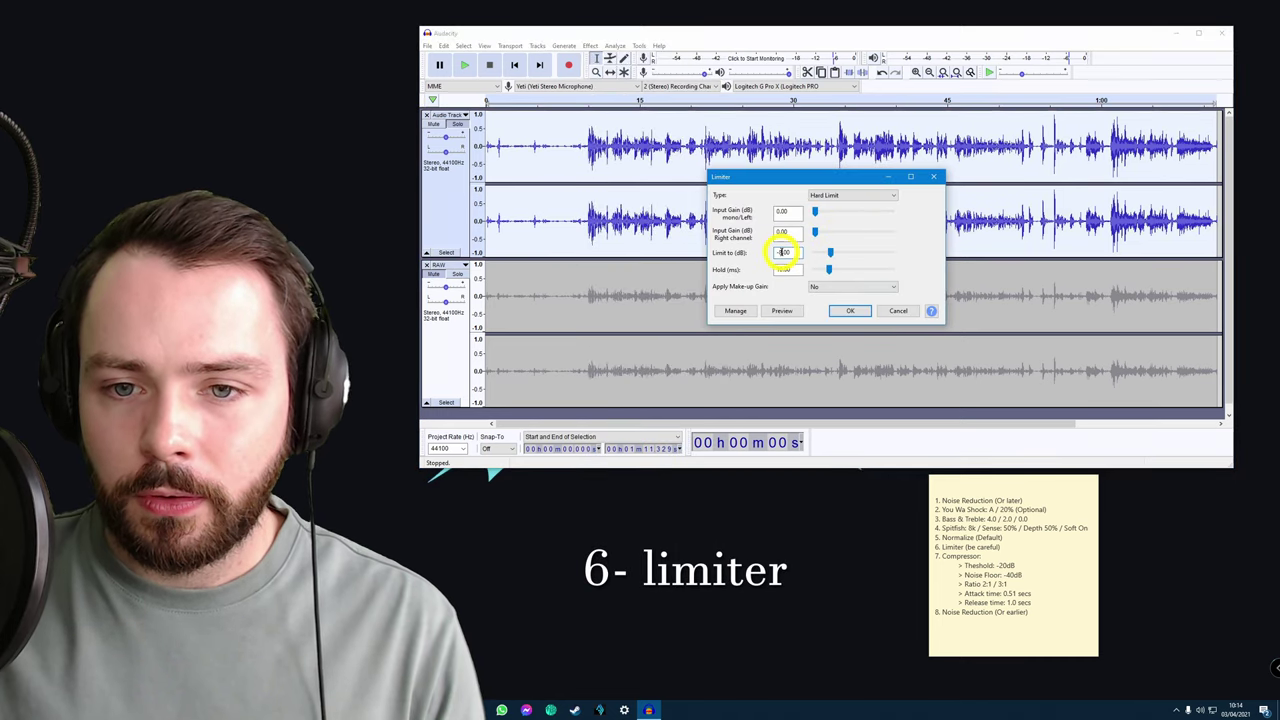
pyautogui.click(790, 210)
pyautogui.click(786, 231)
pyautogui.click(787, 252)
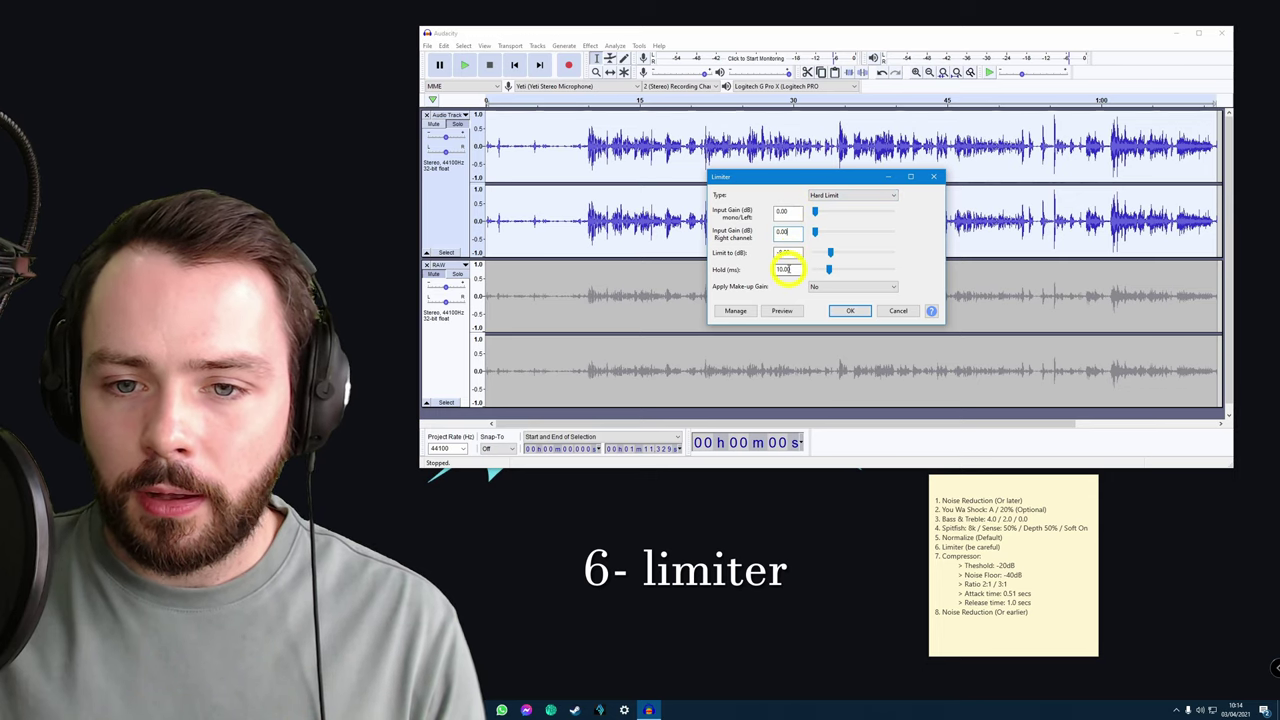
pyautogui.doubleClick(780, 252)
pyautogui.click(792, 269)
pyautogui.click(782, 252)
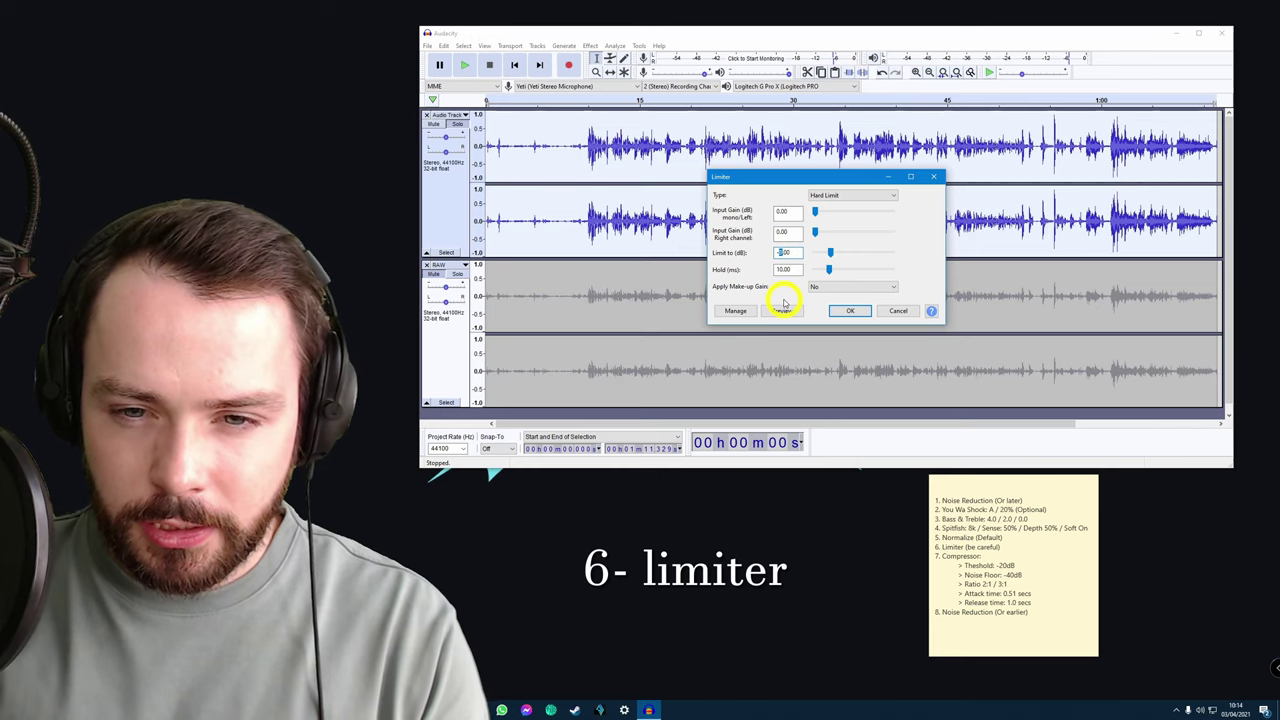
pyautogui.click(851, 310)
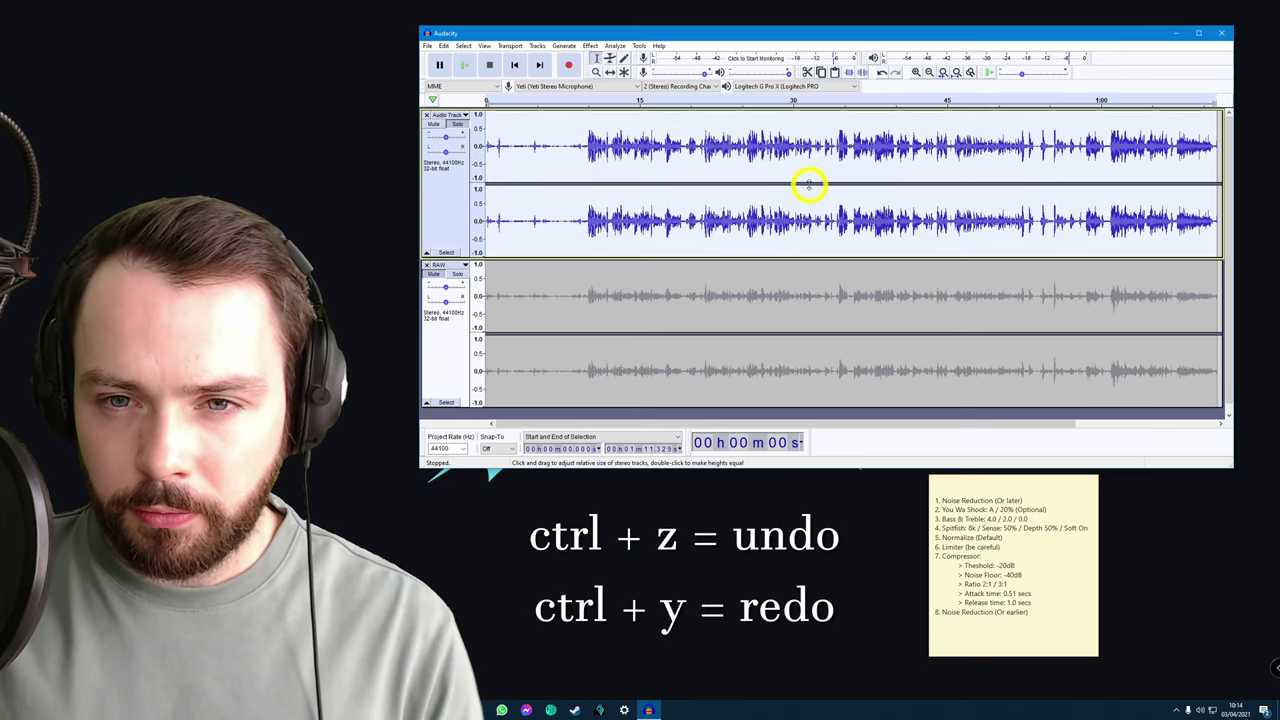
# - Undo the limiter and play the top track briefly from about 53.6 seconds
pyautogui.hotkey('ctrl', 'z')
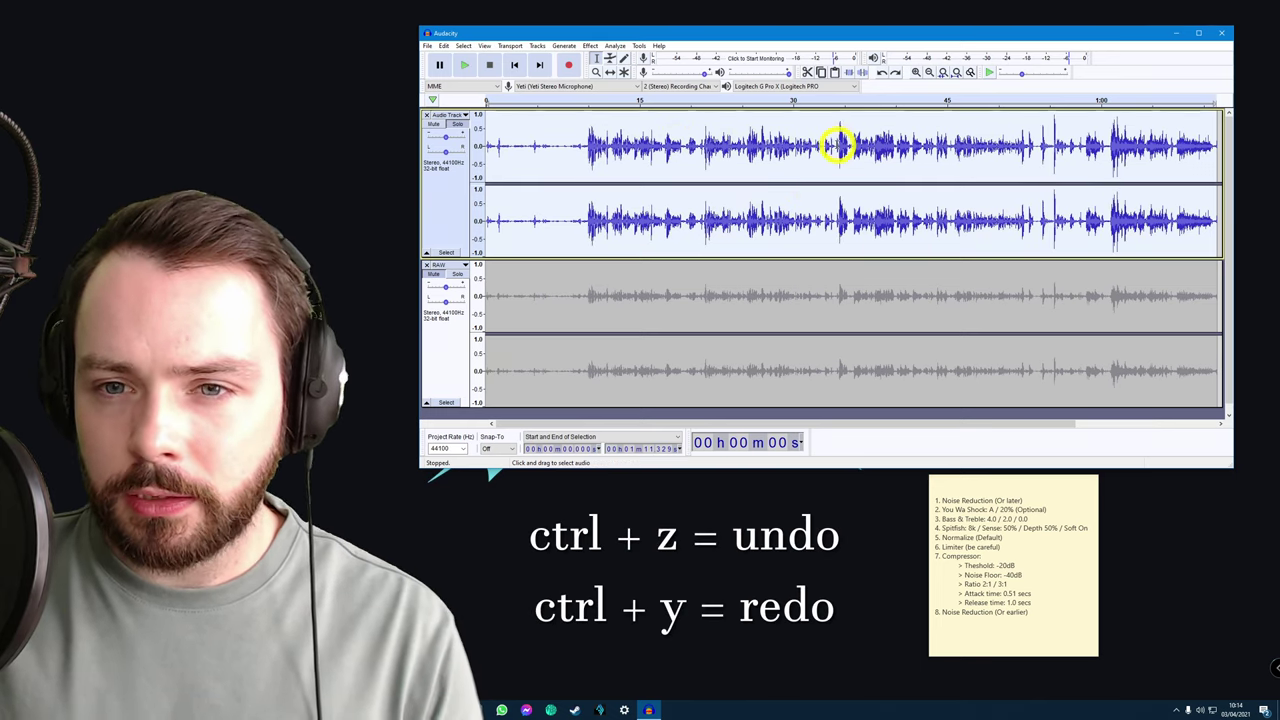
pyautogui.click(838, 146)
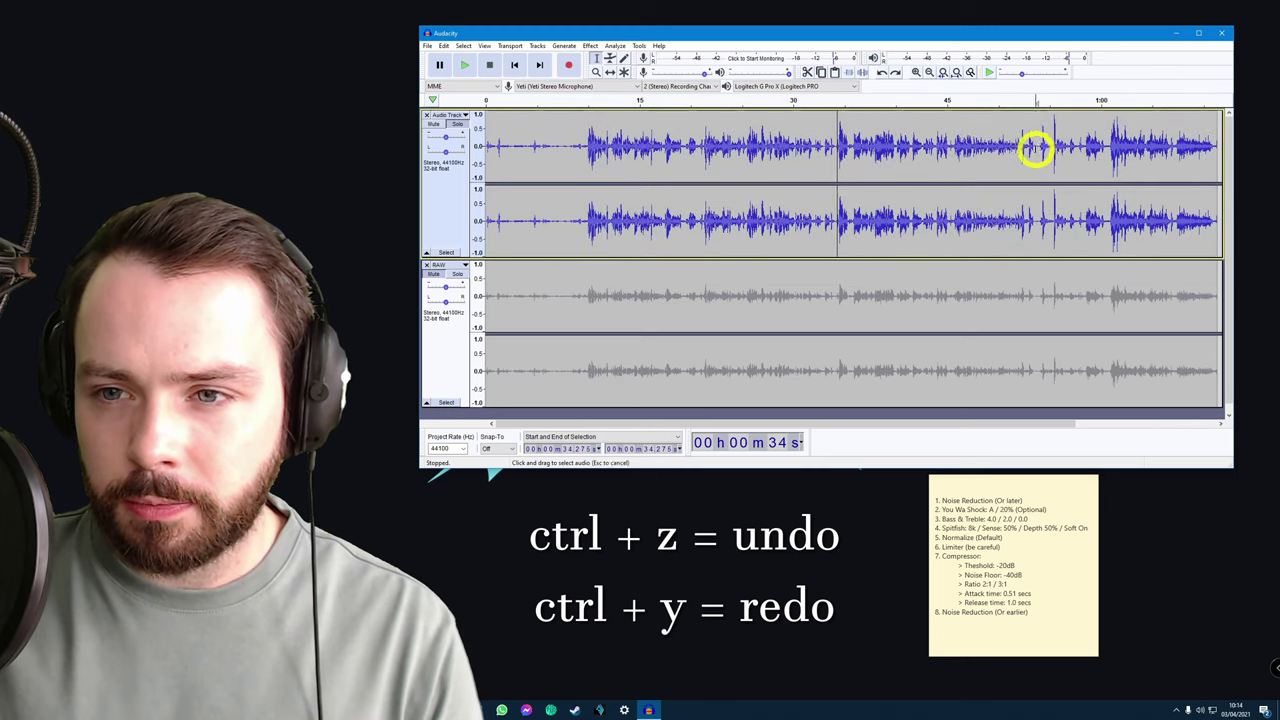
pyautogui.click(1036, 148)
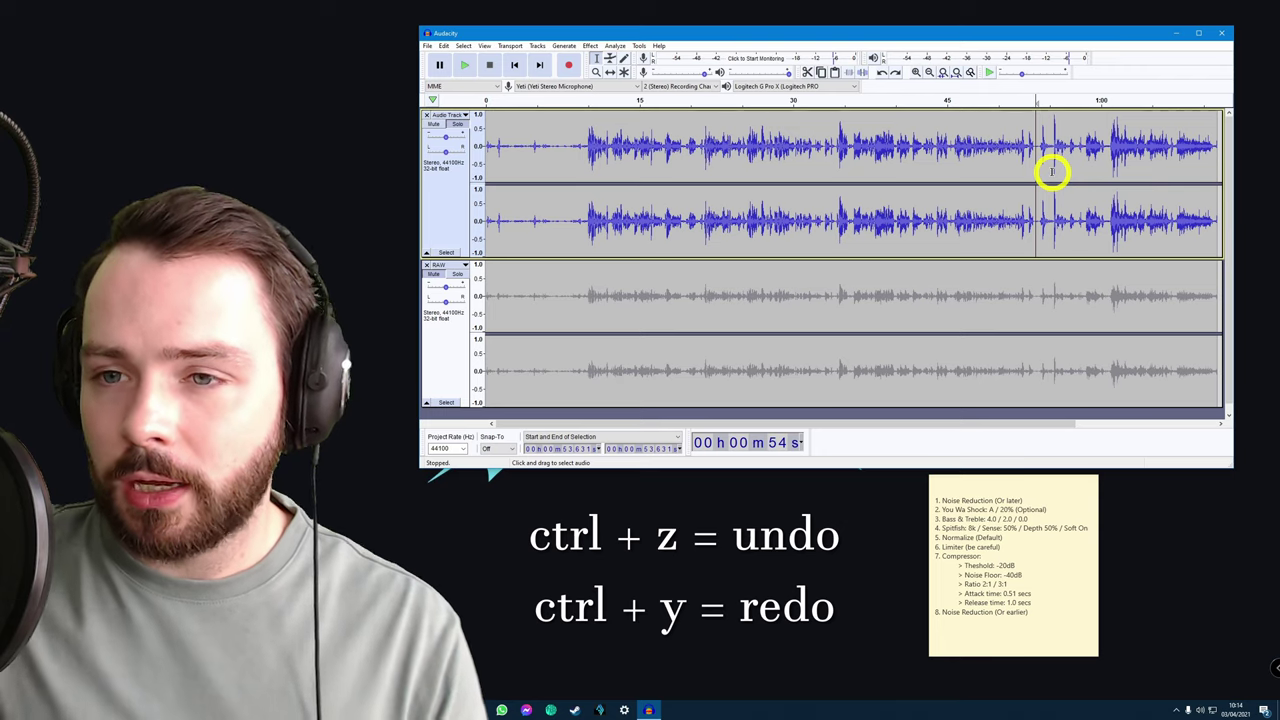
pyautogui.press('space')
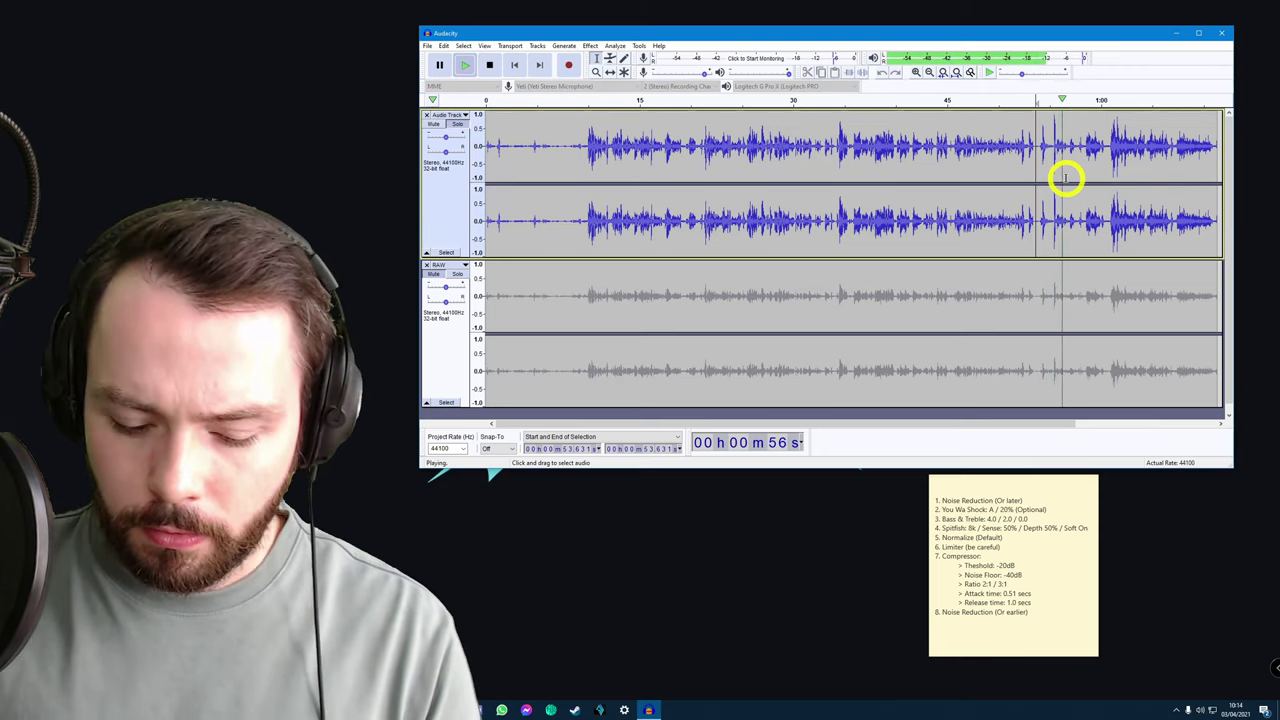
pyautogui.press('space')
pyautogui.press('space')
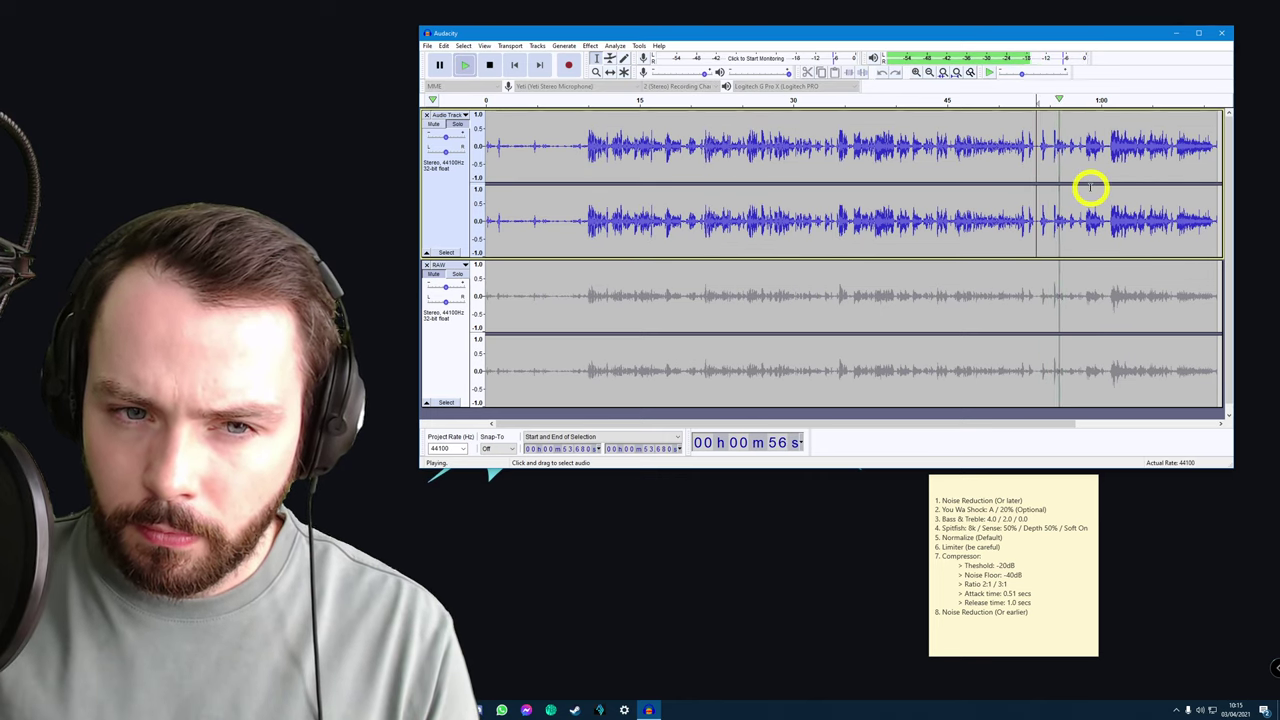
pyautogui.press('space')
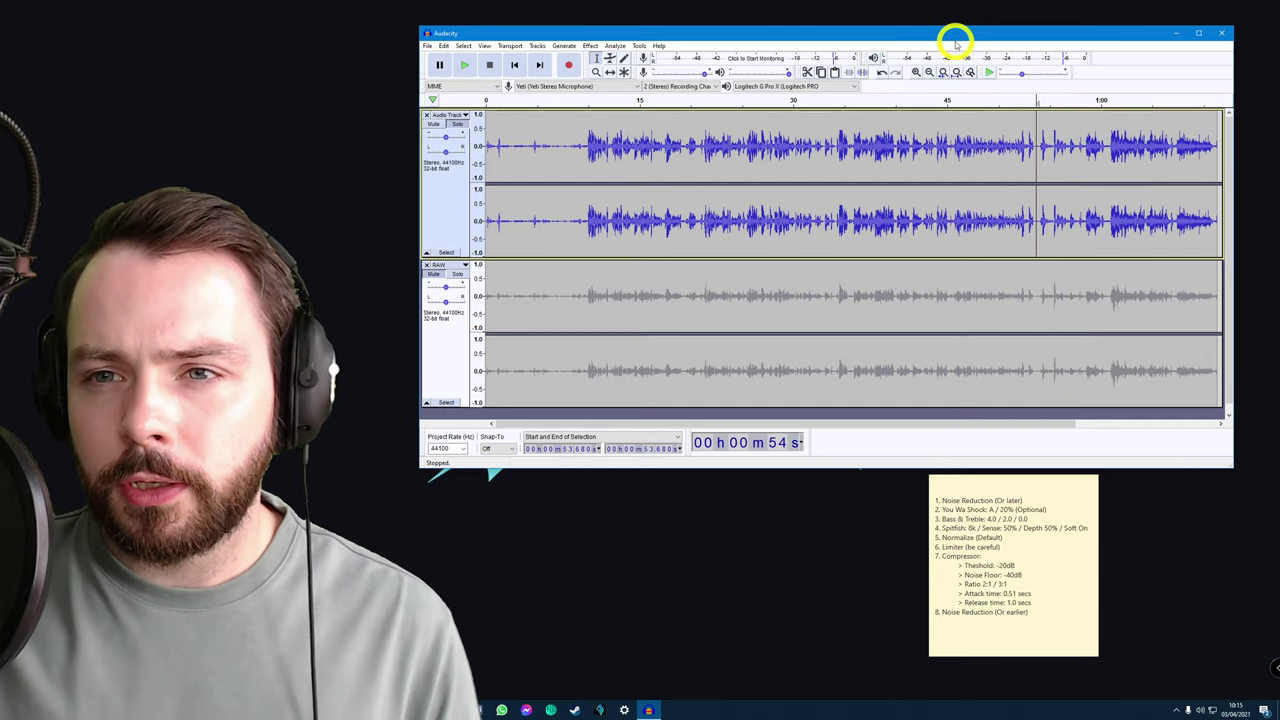
pyautogui.moveTo(954, 38); pyautogui.dragTo(948, 37)
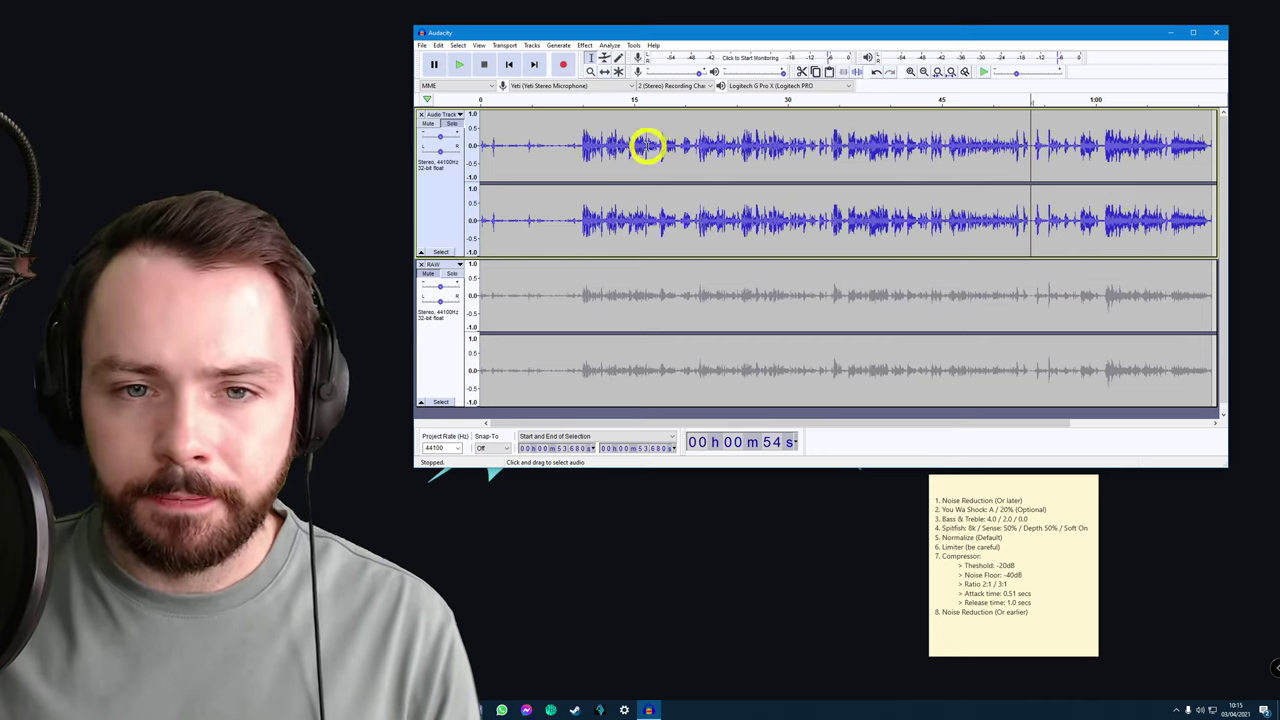
# - Compress the whole top clip: threshold -20 dB, noise floor -40 dB, ratio 3:1, attack 0.50 s, release 1.0 s
pyautogui.doubleClick(638, 177)
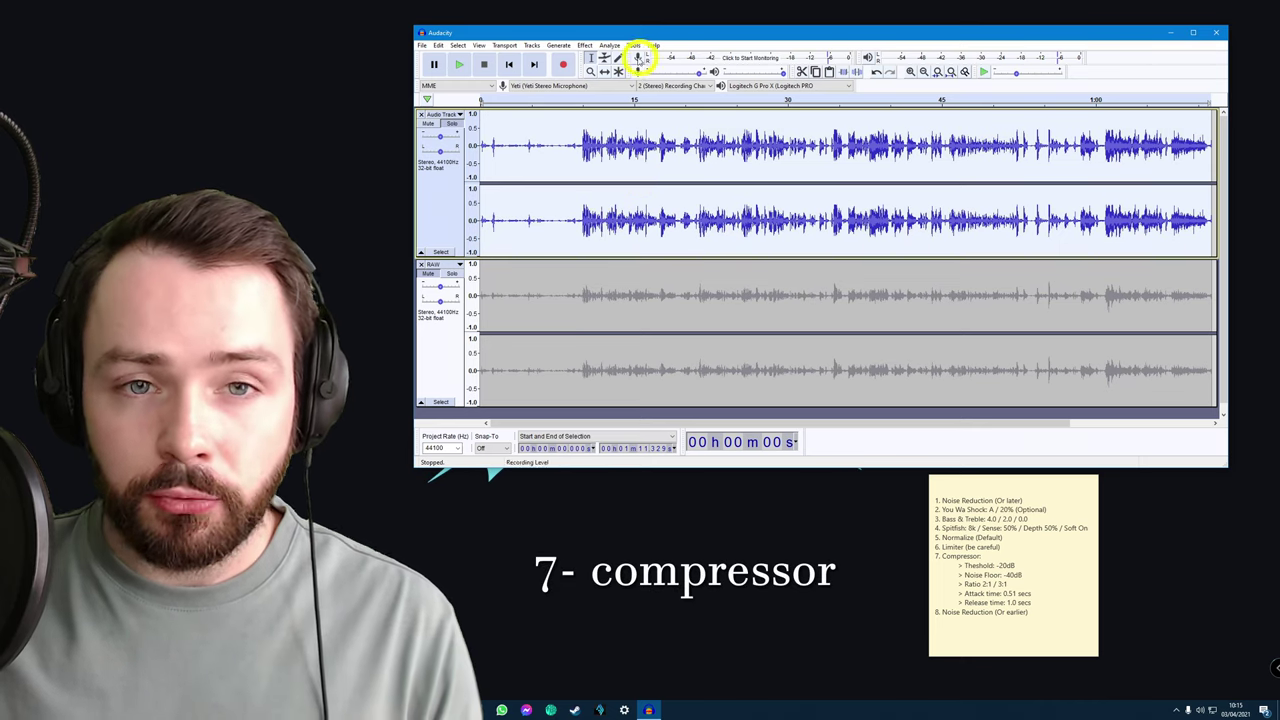
pyautogui.click(585, 46)
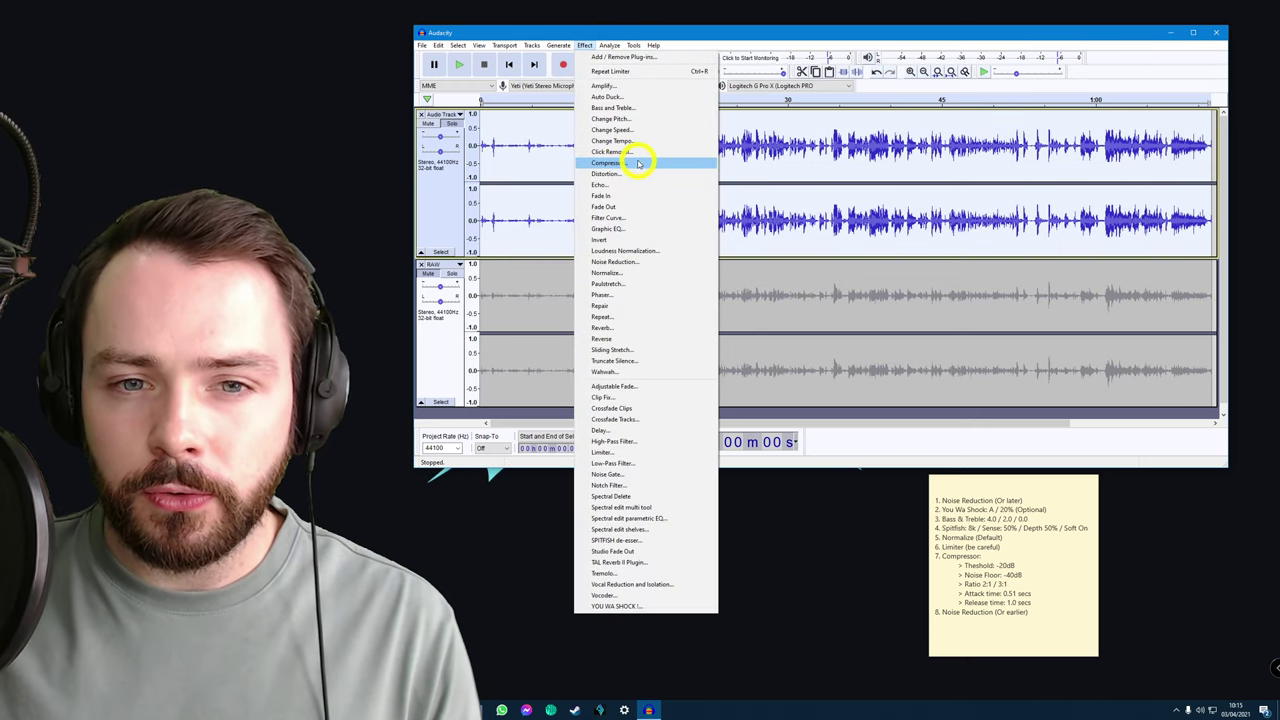
pyautogui.moveTo(598, 47)
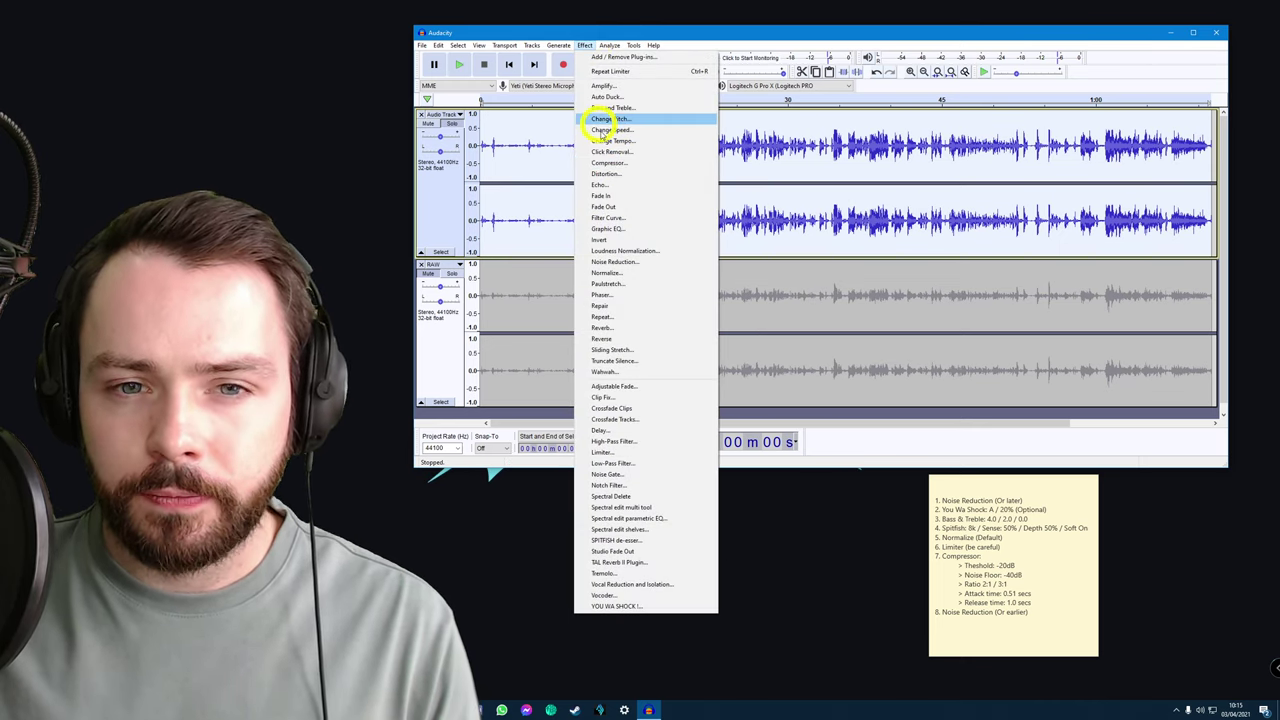
pyautogui.click(709, 163)
pyautogui.doubleClick(705, 165)
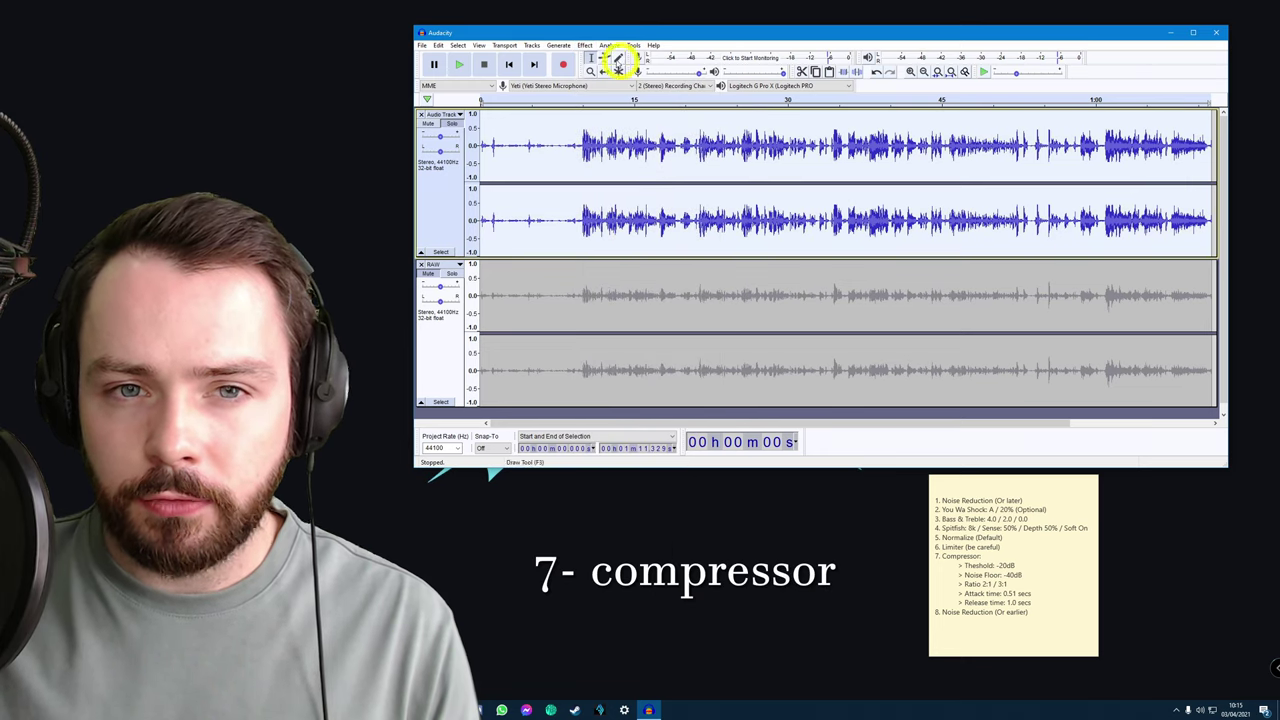
pyautogui.click(585, 46)
pyautogui.click(627, 165)
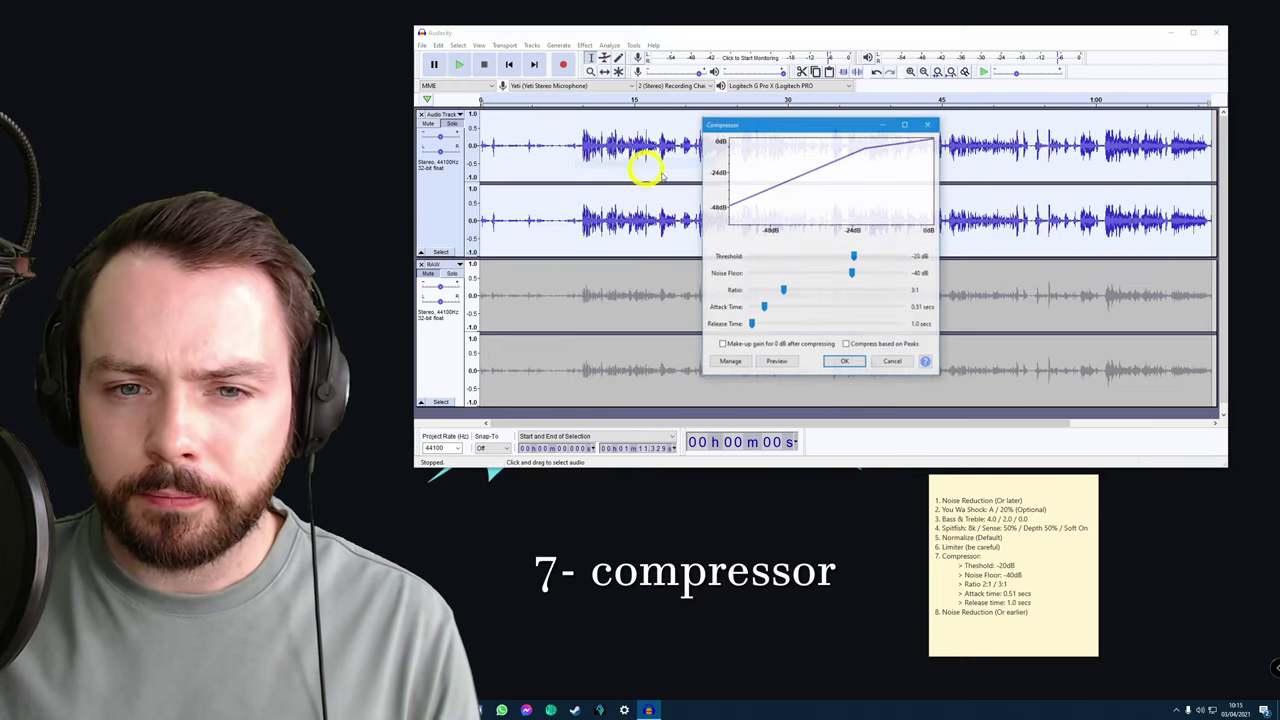
pyautogui.moveTo(814, 123)
pyautogui.mouseDown()
pyautogui.moveTo(794, 120)
pyautogui.moveTo(834, 121)
pyautogui.mouseUp()
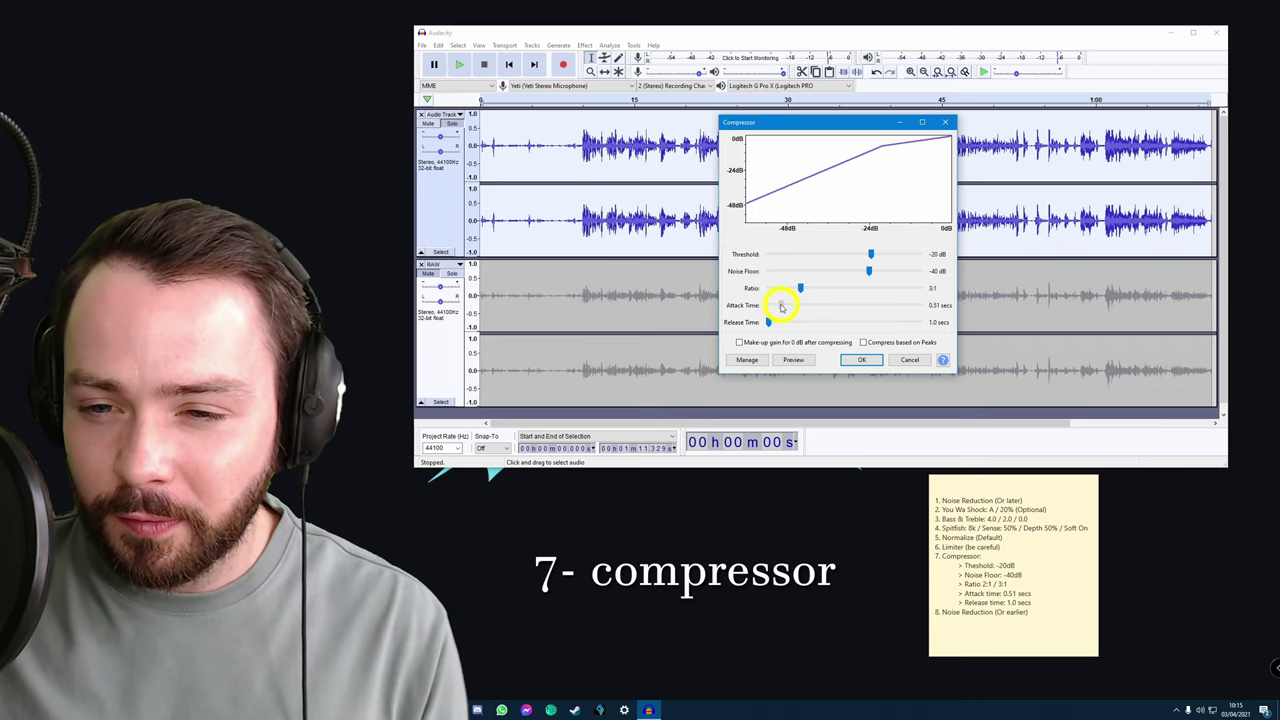
pyautogui.moveTo(782, 307); pyautogui.dragTo(780, 307)
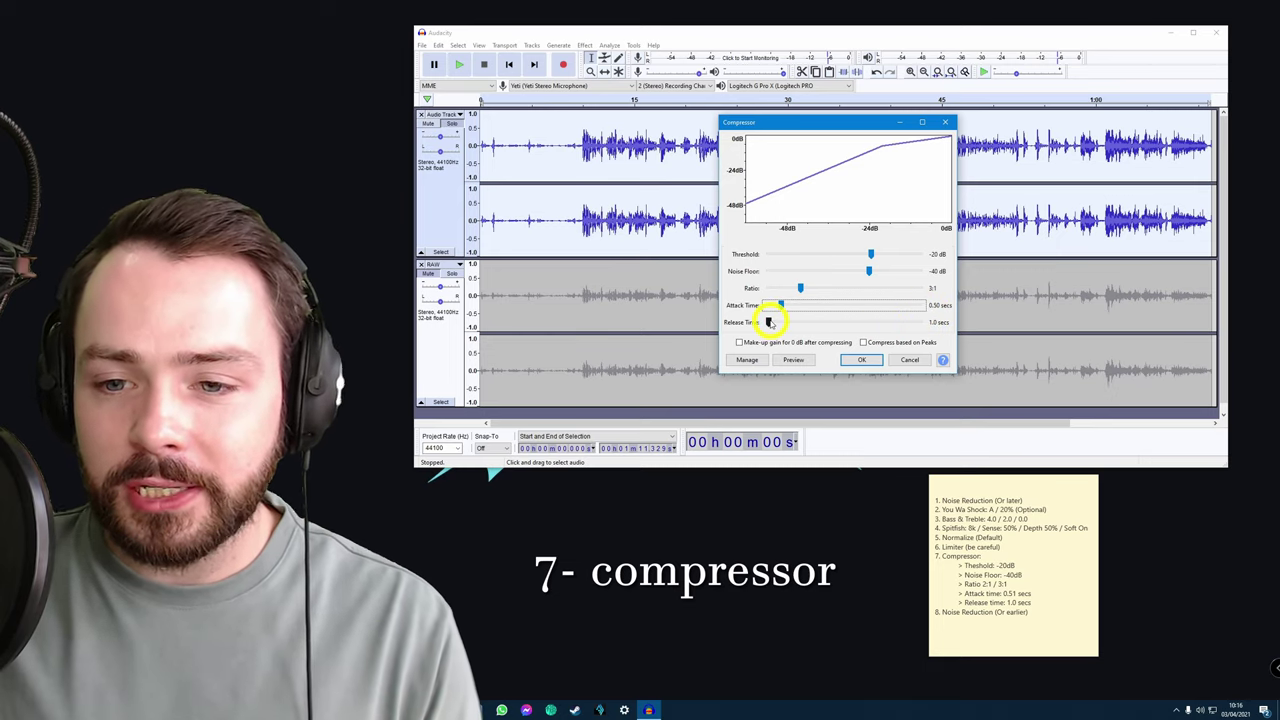
pyautogui.click(768, 322)
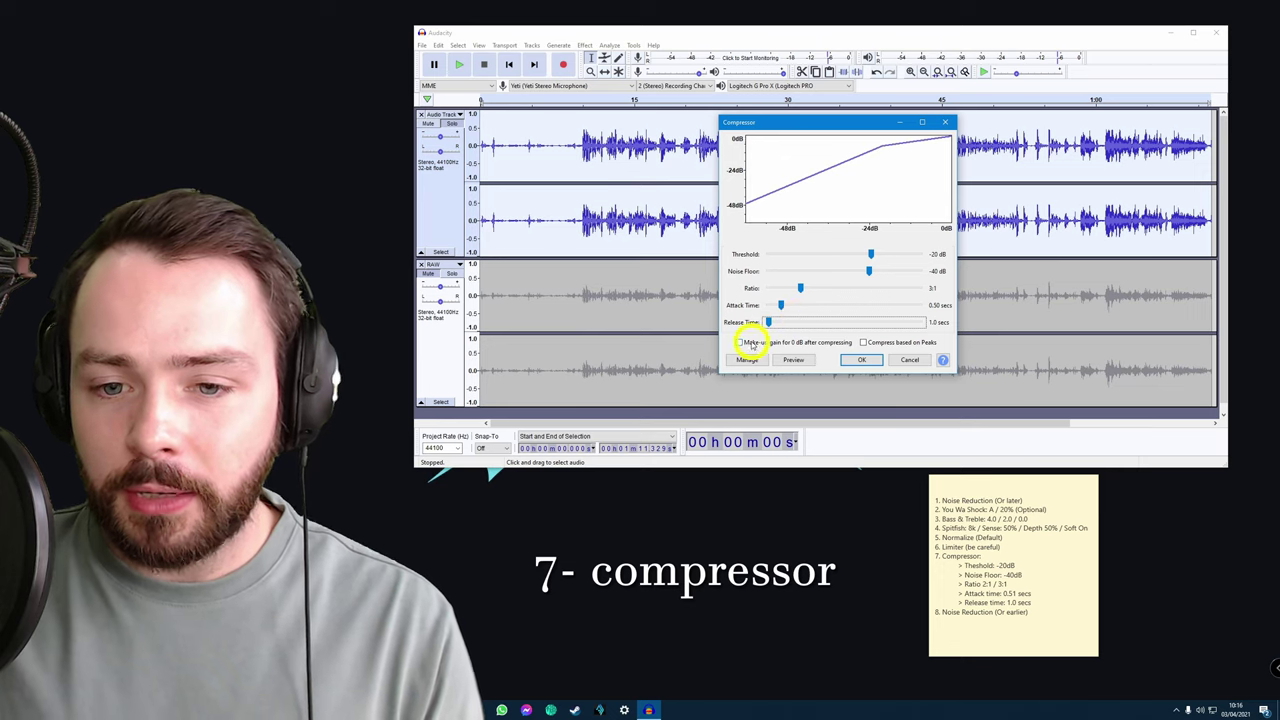
pyautogui.click(866, 360)
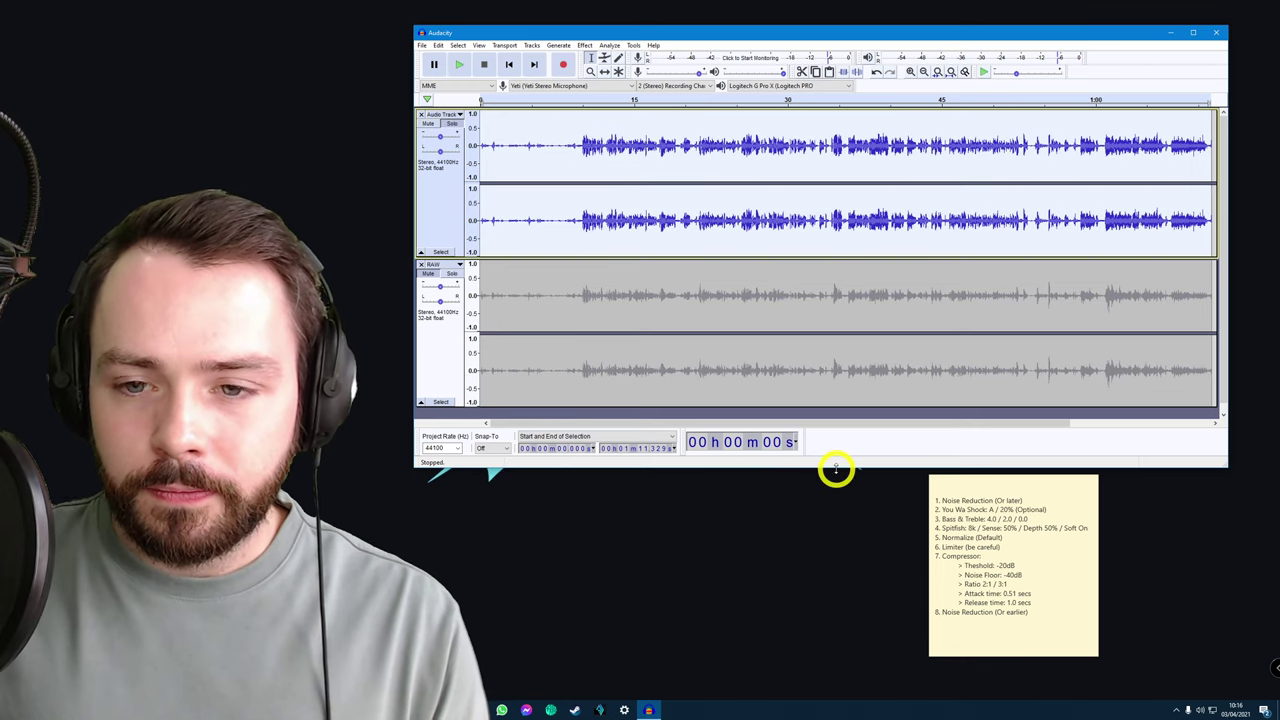
# - Make the Audacity window taller and nudge the sticky note aside
pyautogui.moveTo(836, 468); pyautogui.dragTo(849, 589)
pyautogui.click(1034, 600)
pyautogui.moveTo(1030, 488); pyautogui.dragTo(1038, 480)
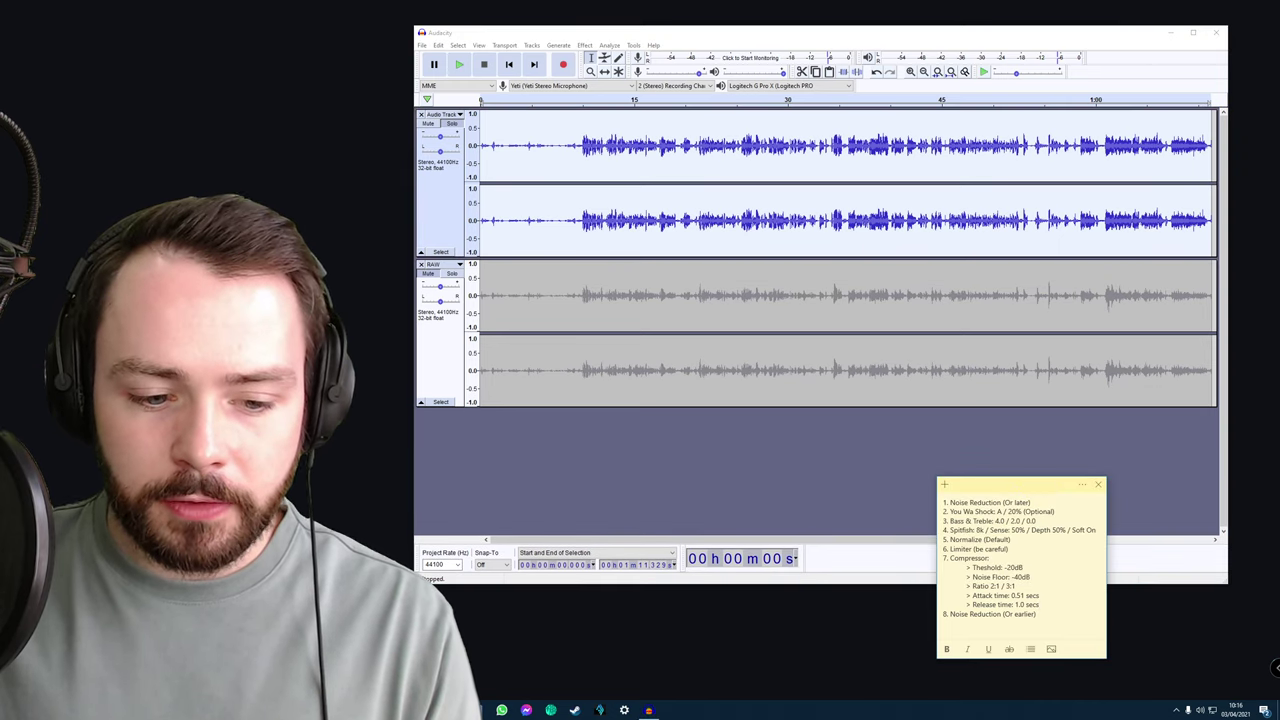
pyautogui.click(766, 438)
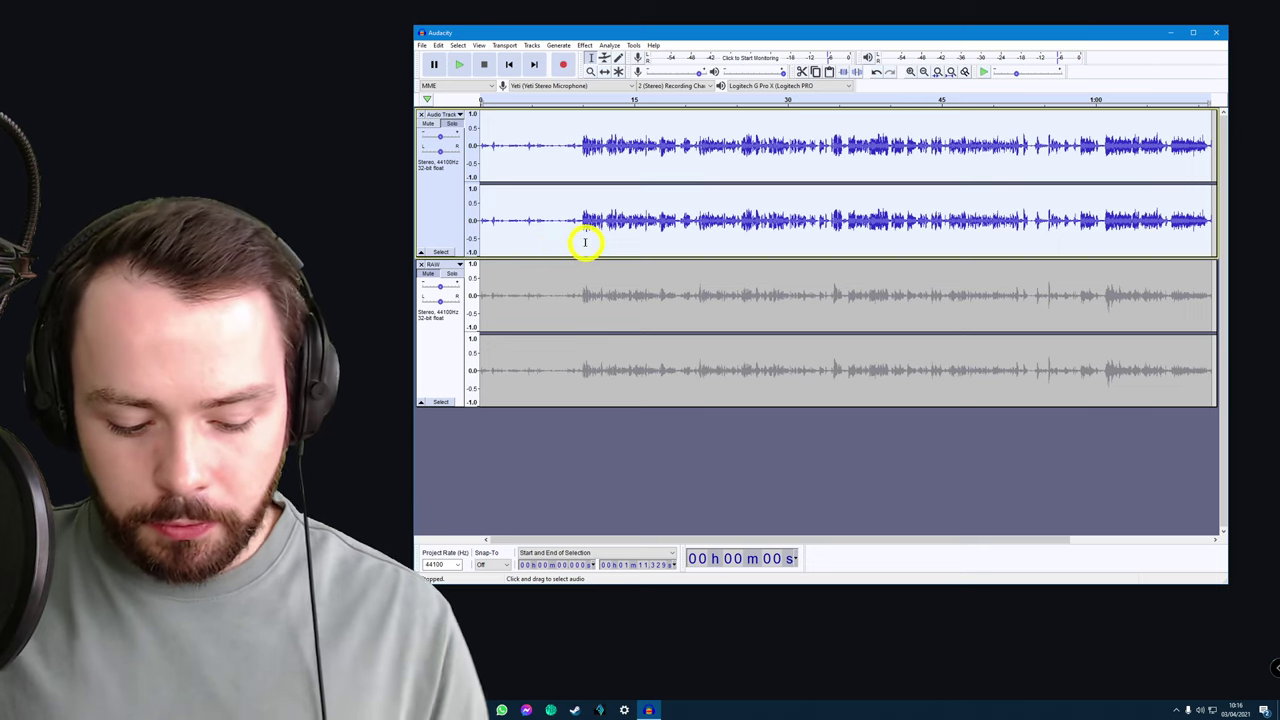
# - Duplicate the cleaned voice track, move it above RAW, and name it 'Extra NR'
pyautogui.hotkey('ctrl', 'd')
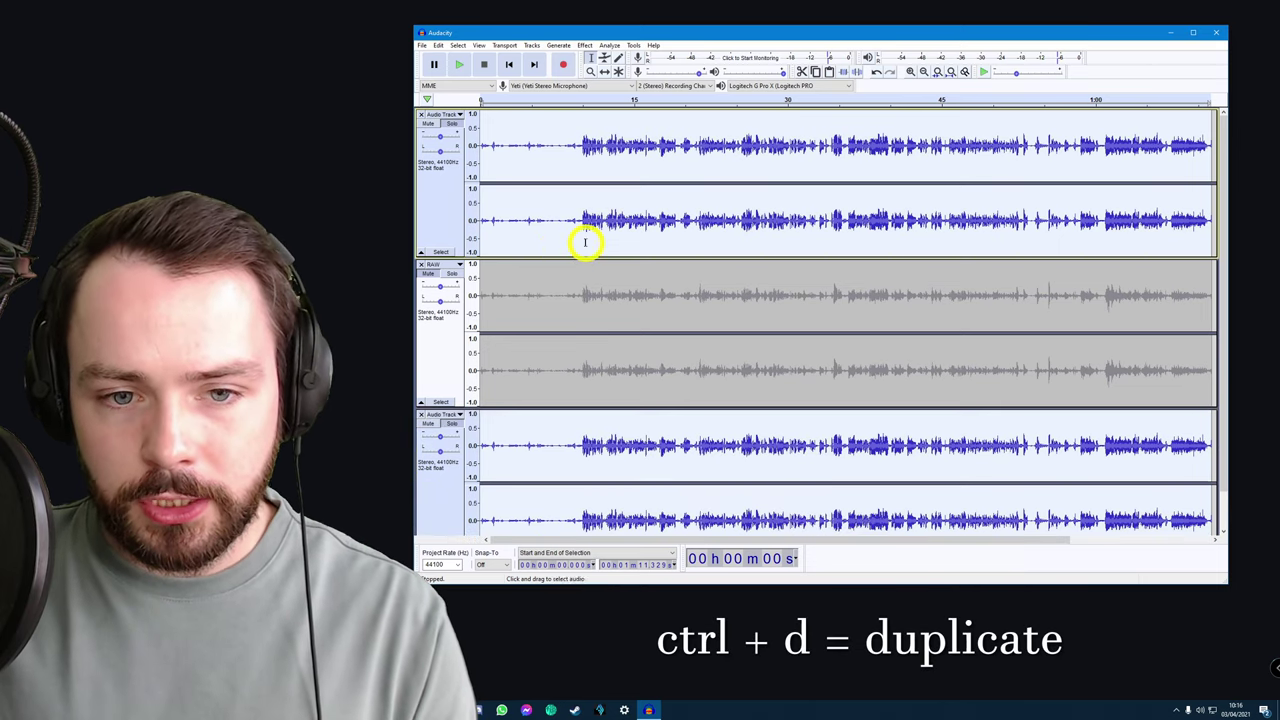
pyautogui.moveTo(446, 506); pyautogui.dragTo(452, 332)
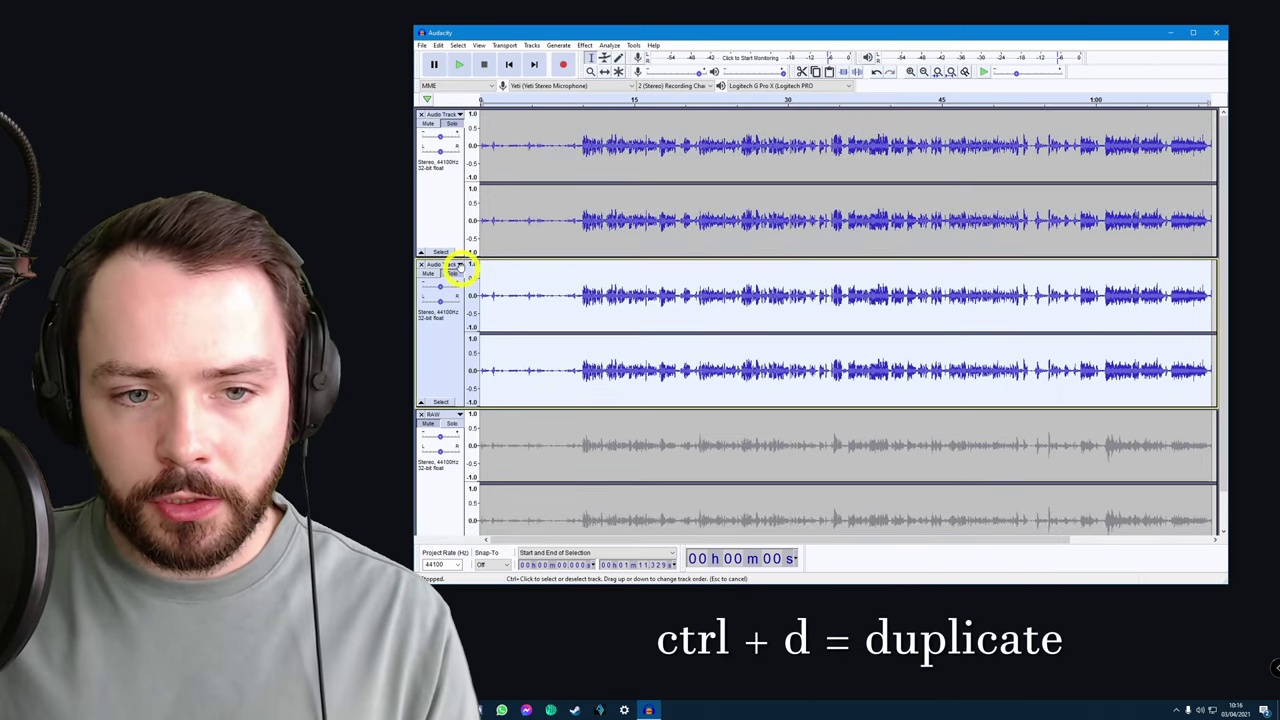
pyautogui.click(460, 265)
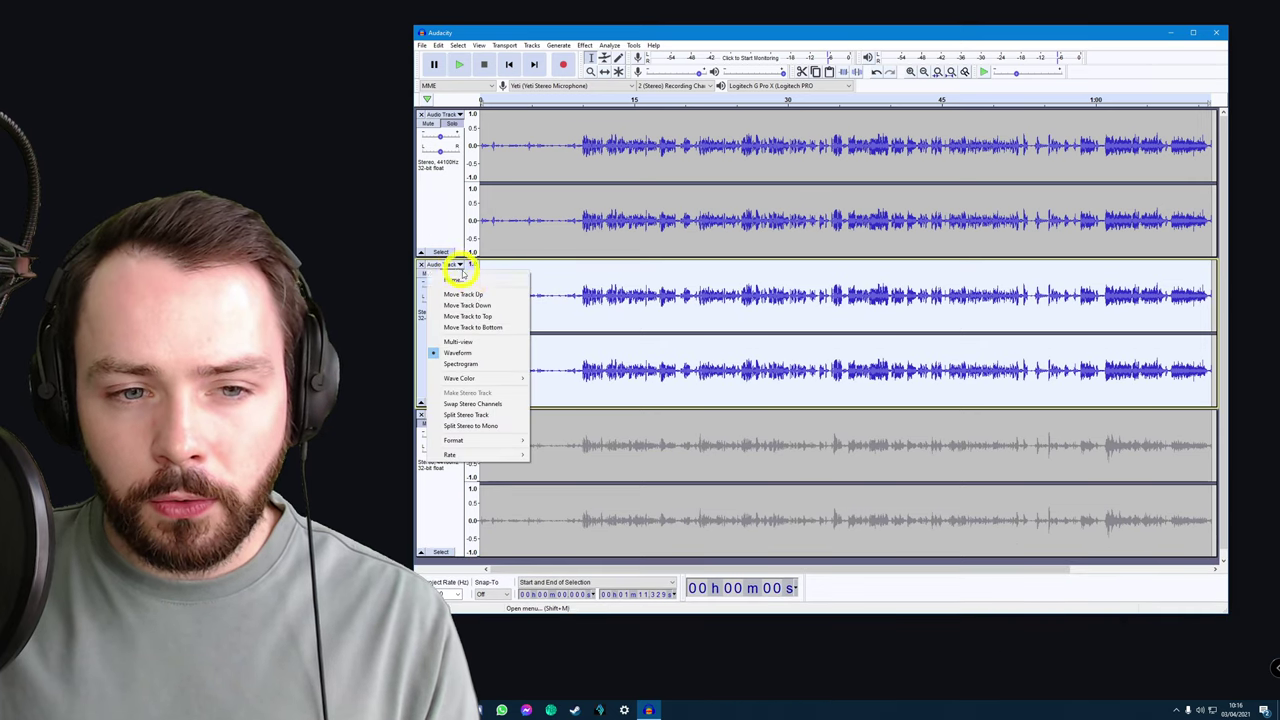
pyautogui.click(468, 280)
pyautogui.write('Extra NR')
pyautogui.press('Return')
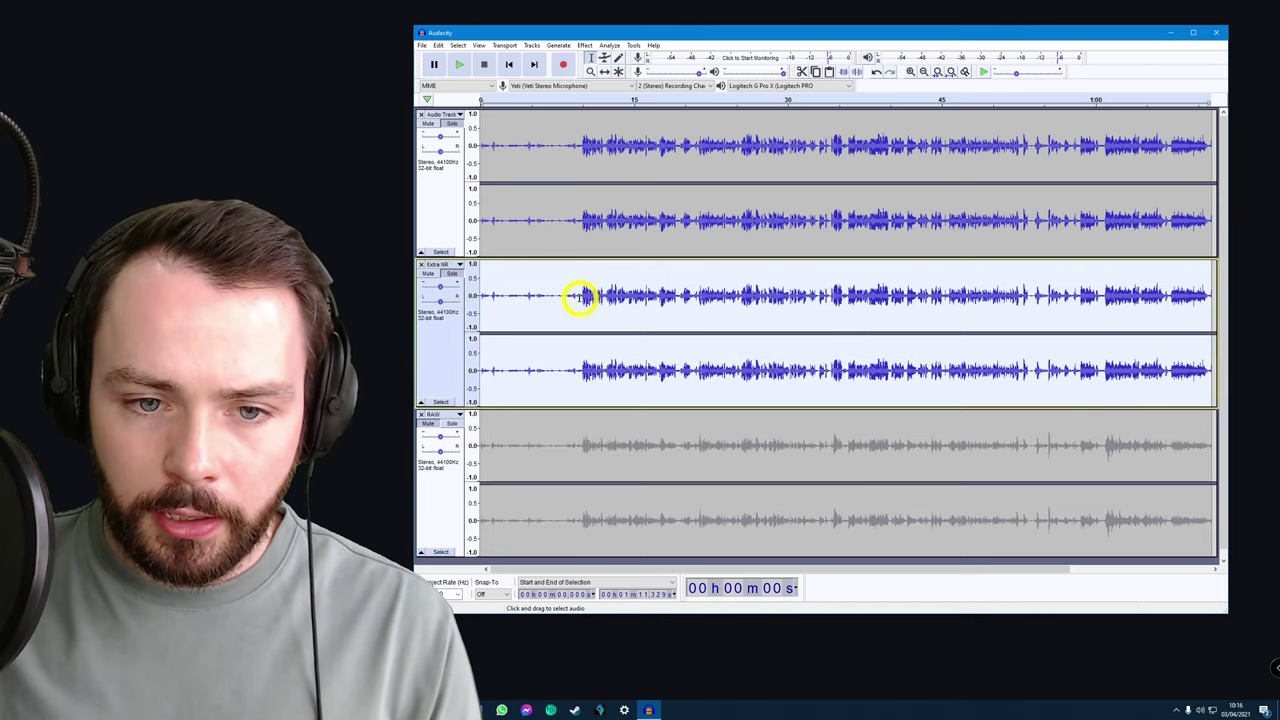
# - Capture a noise profile from Extra NR's quiet opening, then apply Noise Reduction to the whole clip
pyautogui.moveTo(578, 296); pyautogui.dragTo(487, 300)
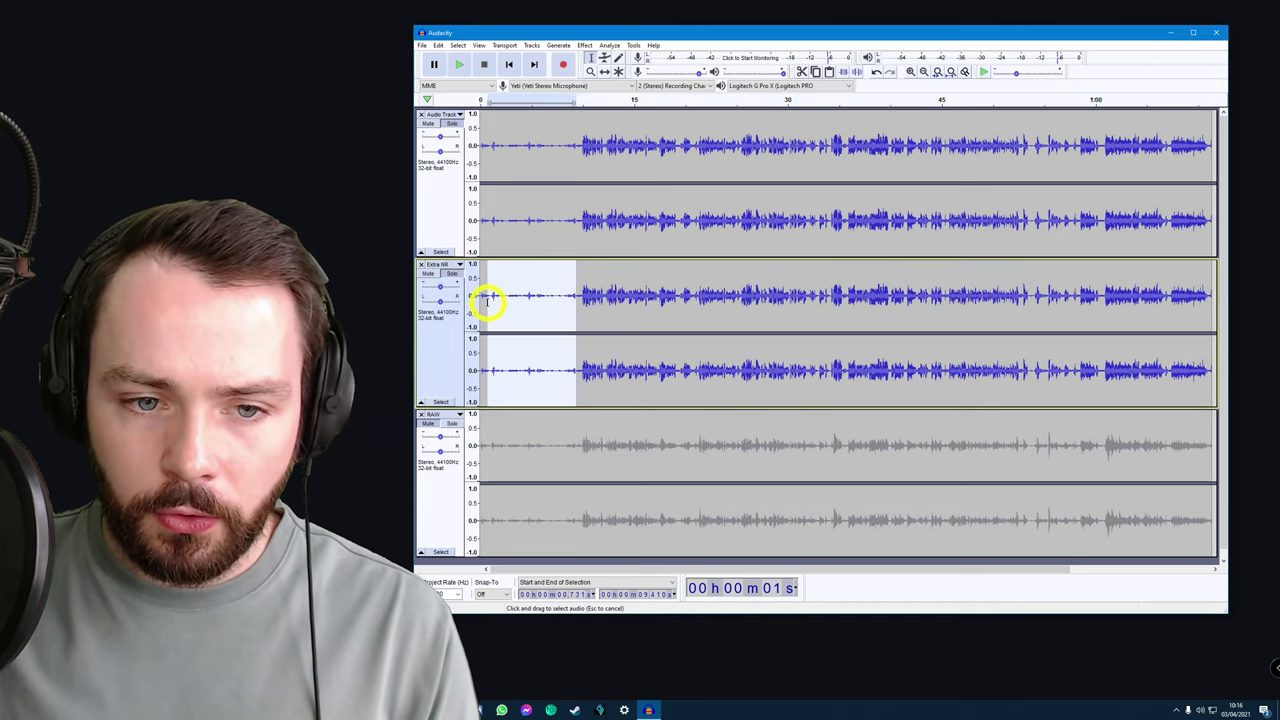
pyautogui.click(586, 46)
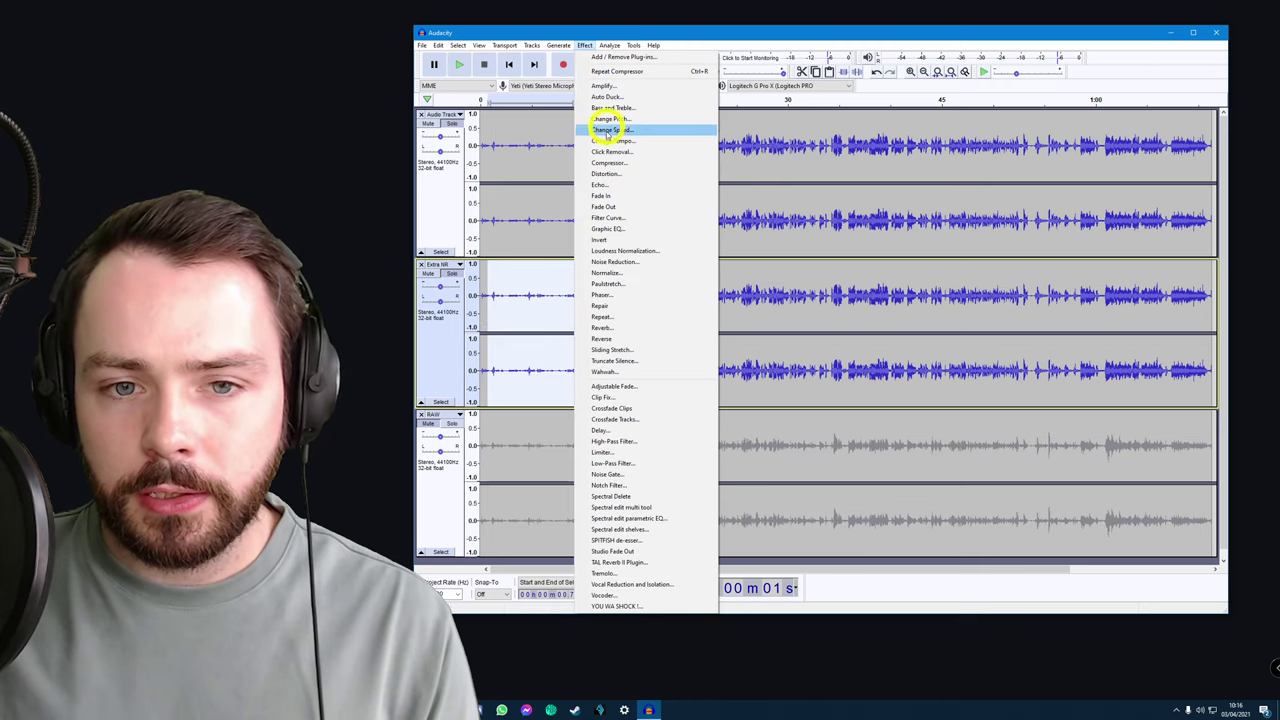
pyautogui.click(617, 262)
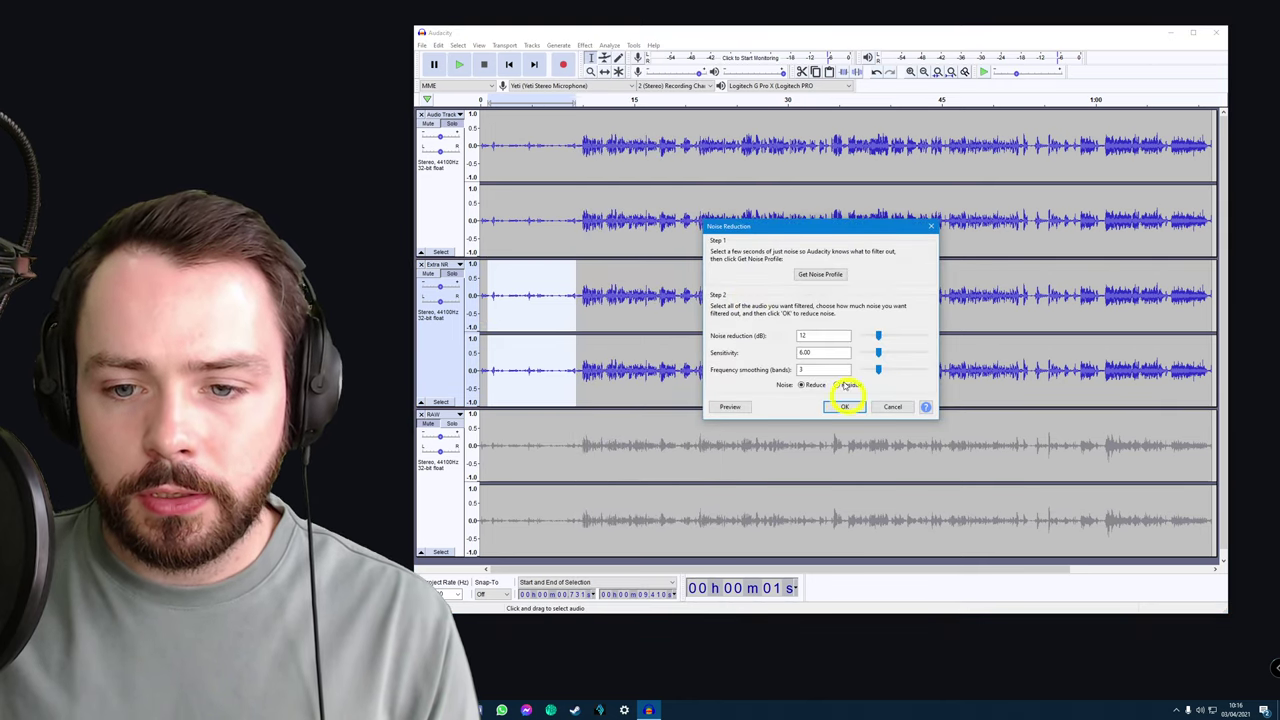
pyautogui.click(818, 275)
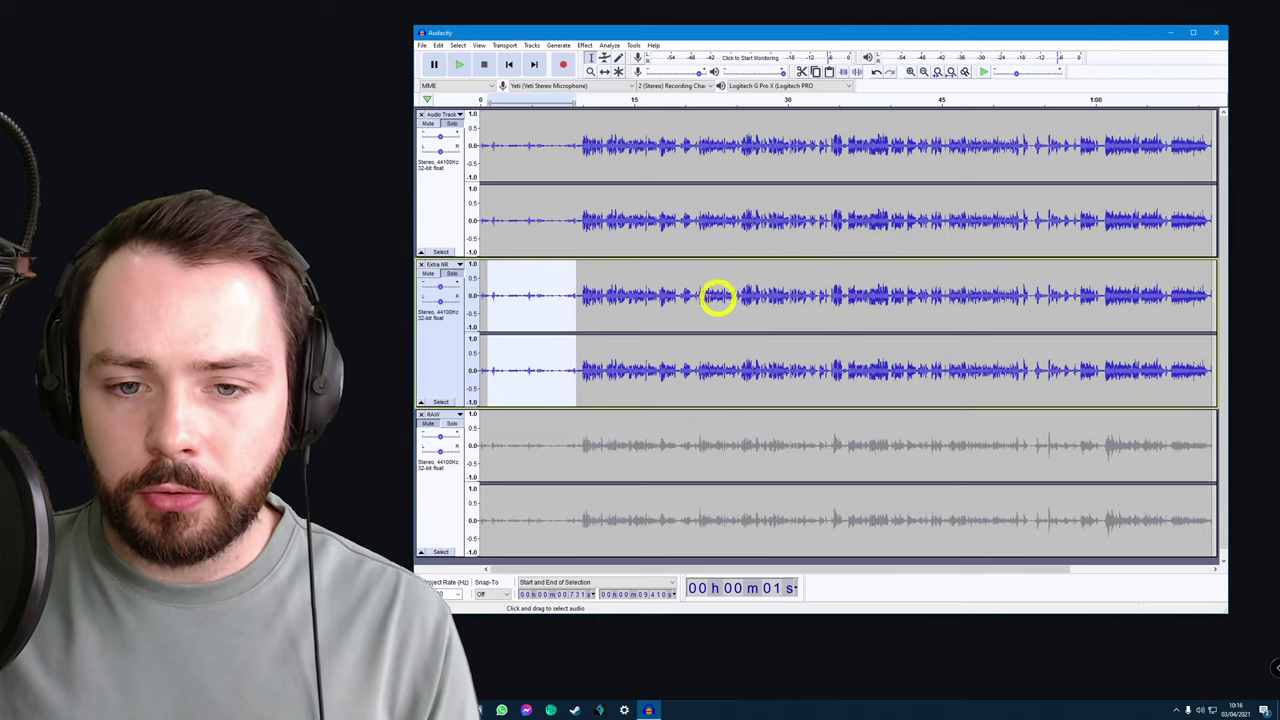
pyautogui.doubleClick(676, 315)
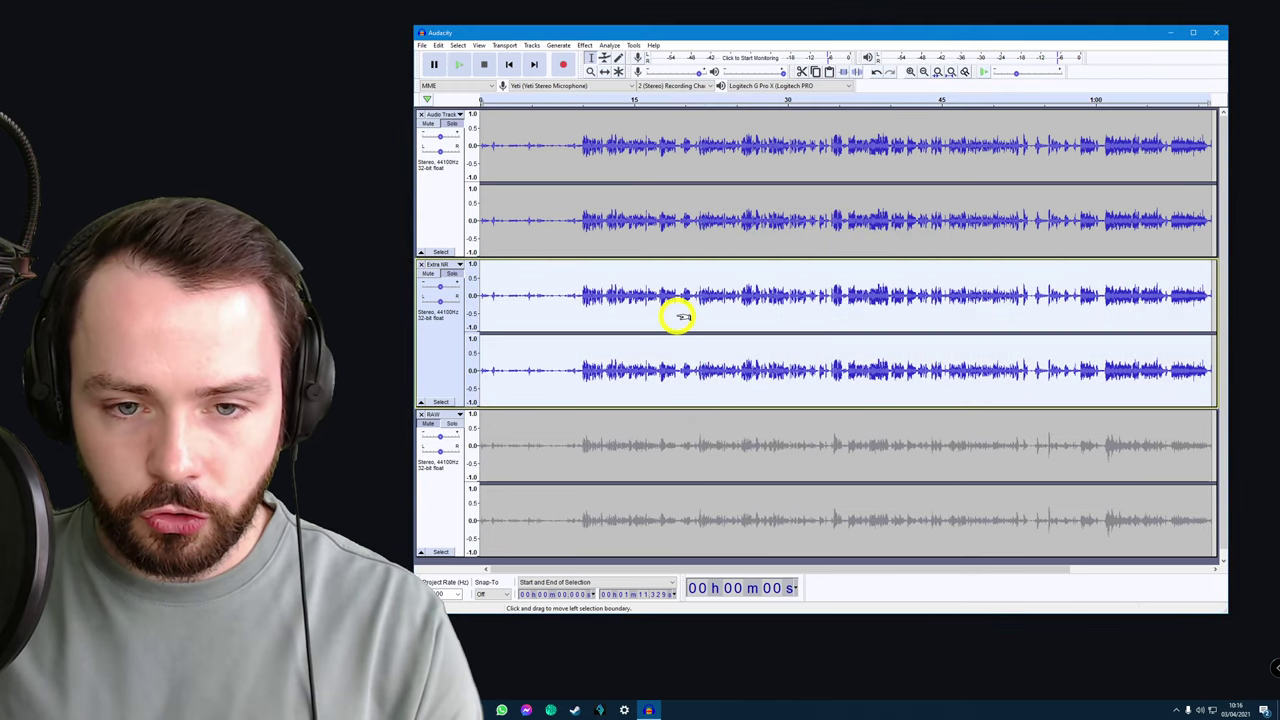
pyautogui.hotkey('ctrl', 'r')
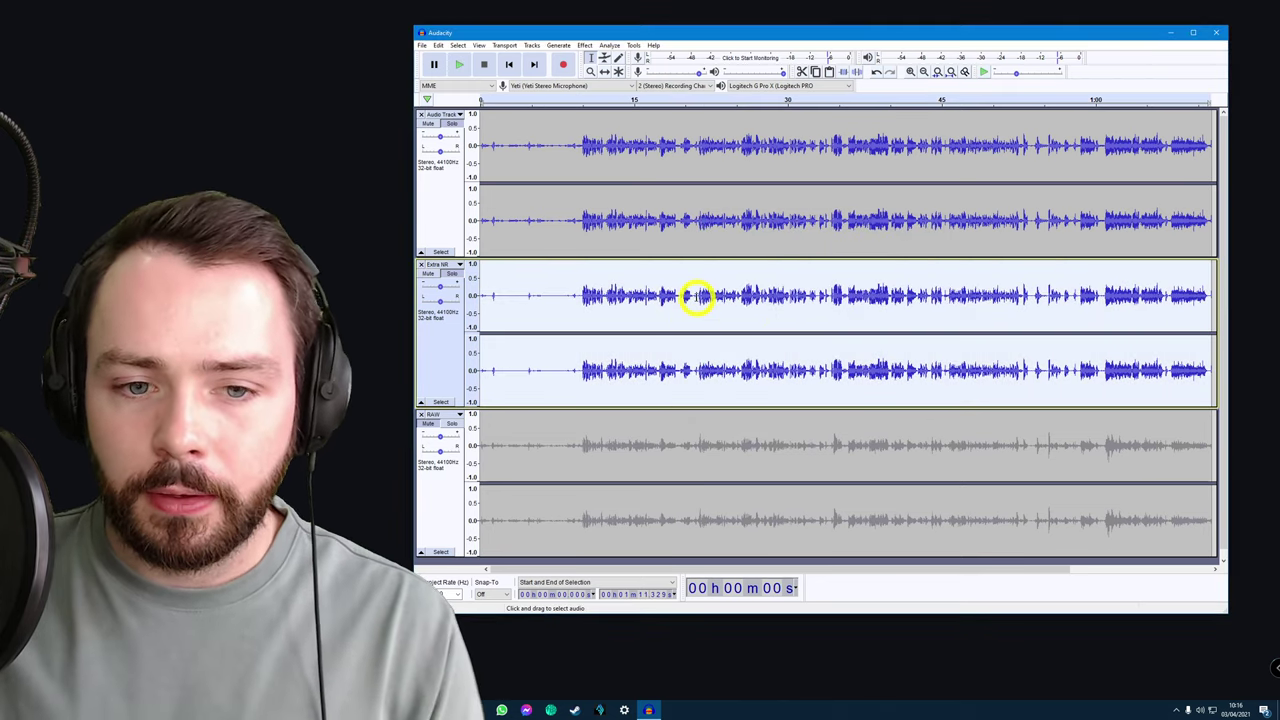
pyautogui.click(578, 298)
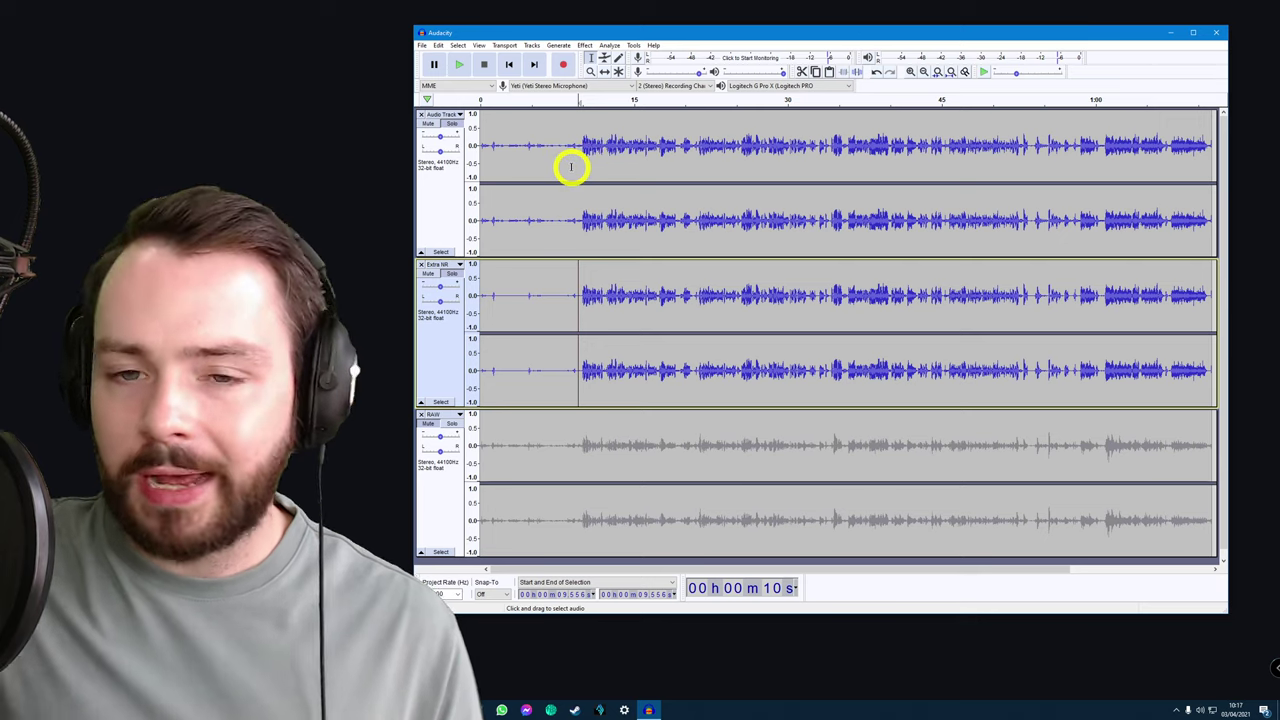
# - Compare Audio Track and Extra NR by soloing each and playing from about 7.85 s
pyautogui.click(453, 124)
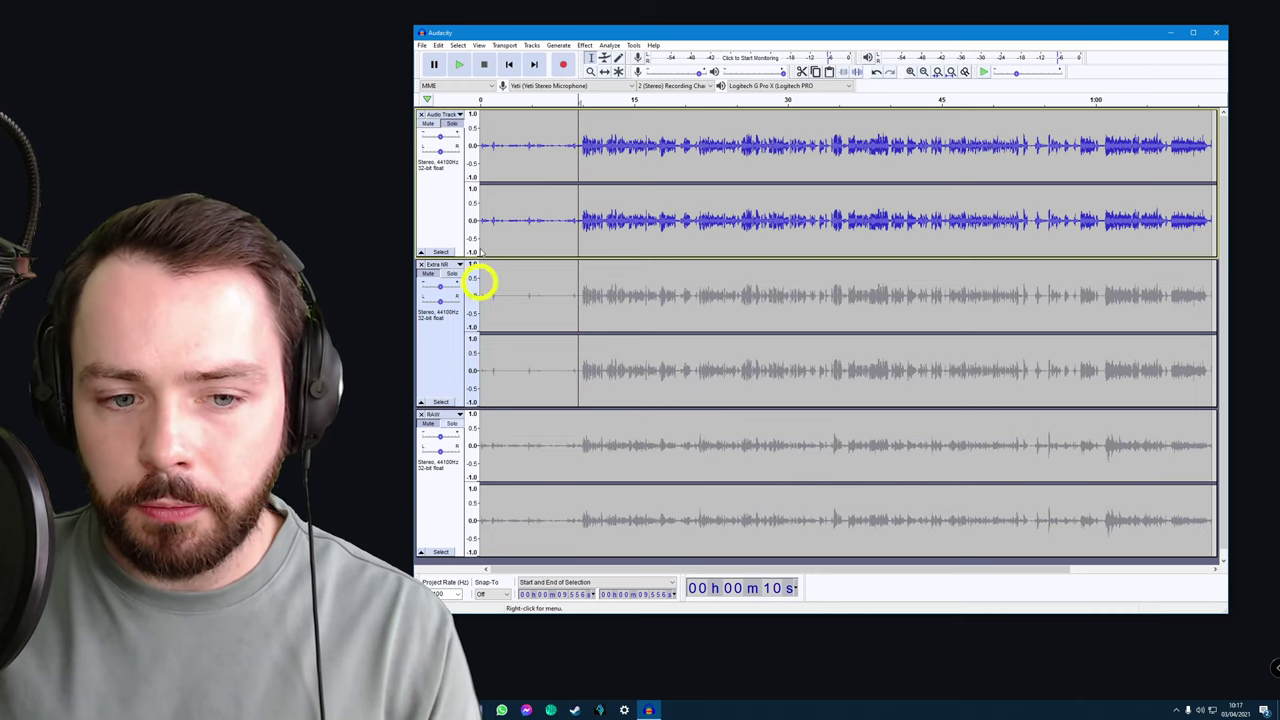
pyautogui.click(452, 124)
pyautogui.click(452, 124)
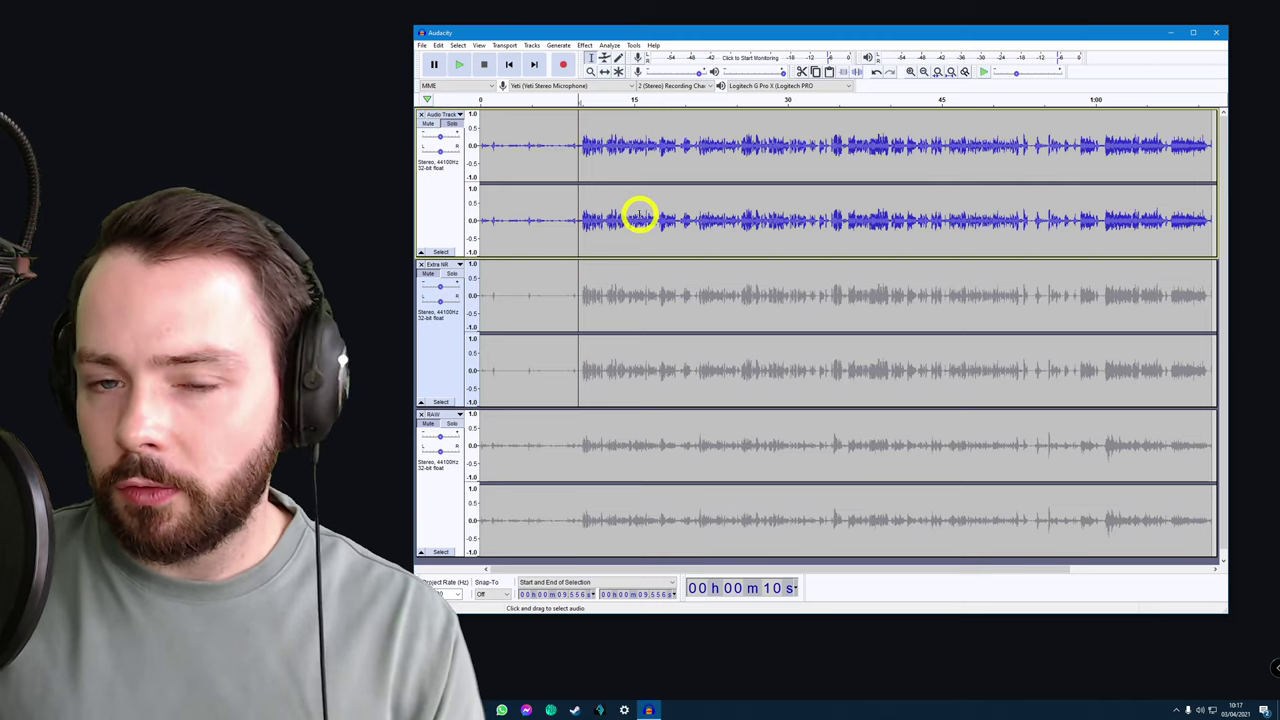
pyautogui.click(563, 165)
pyautogui.press('space')
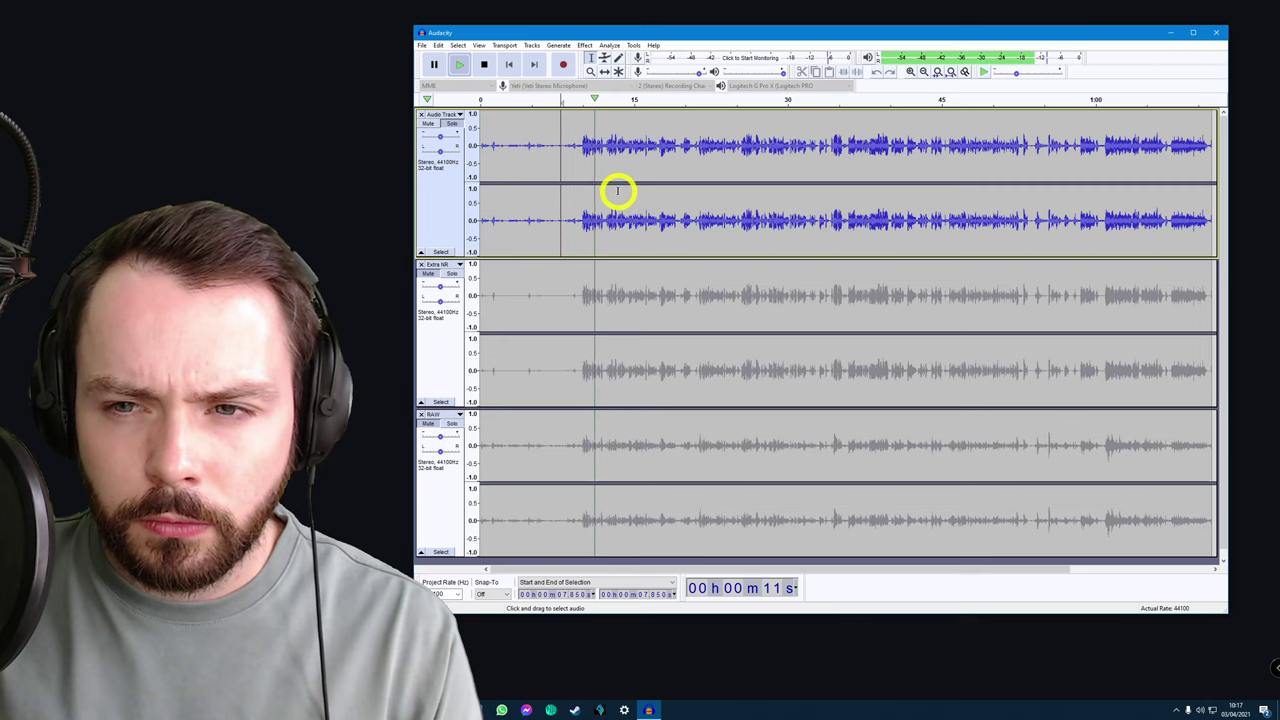
pyautogui.press('space')
pyautogui.click(450, 273)
pyautogui.press('space')
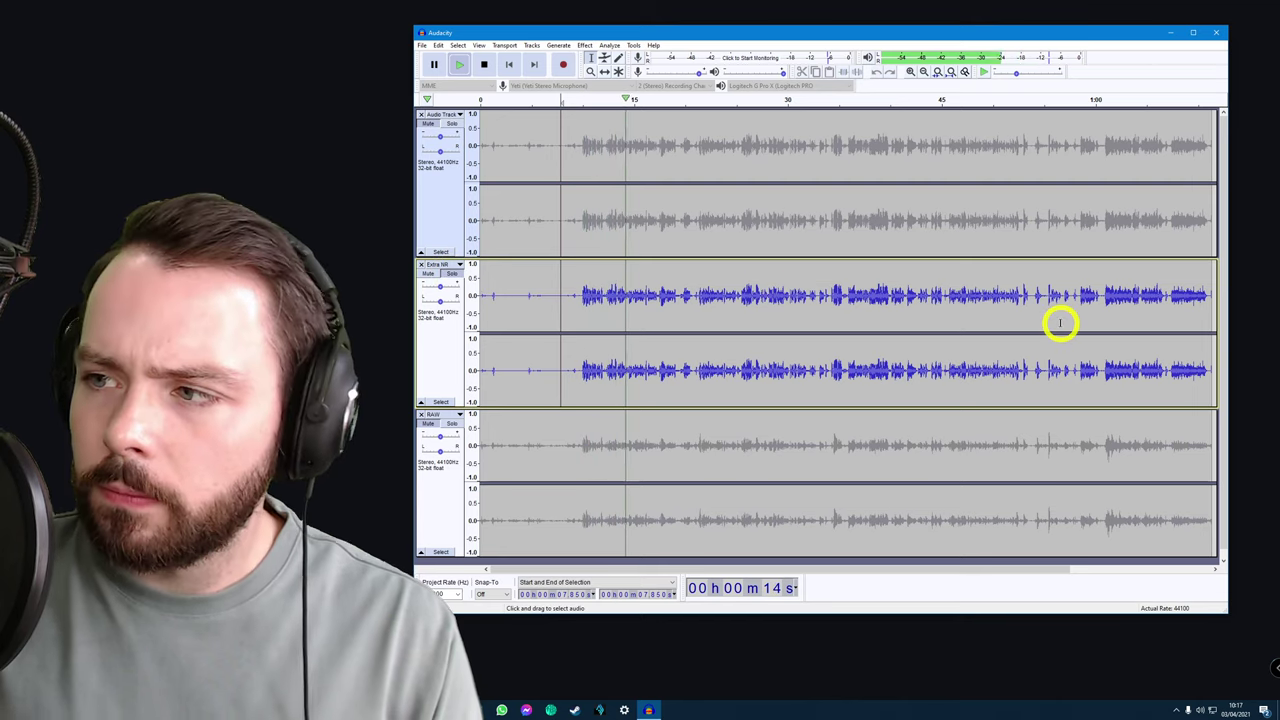
pyautogui.press('space')
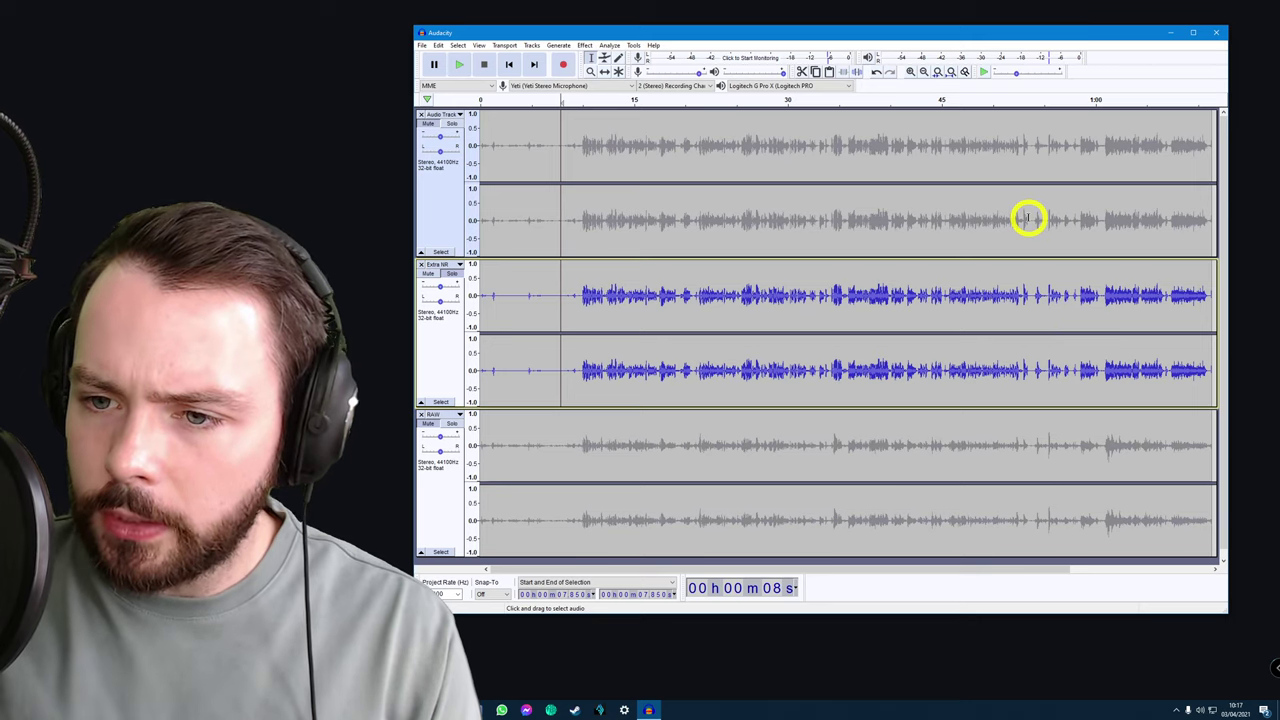
# - Compare them again from about 52.85 s, finishing with Extra NR soloed
pyautogui.click(1021, 157)
pyautogui.click(446, 124)
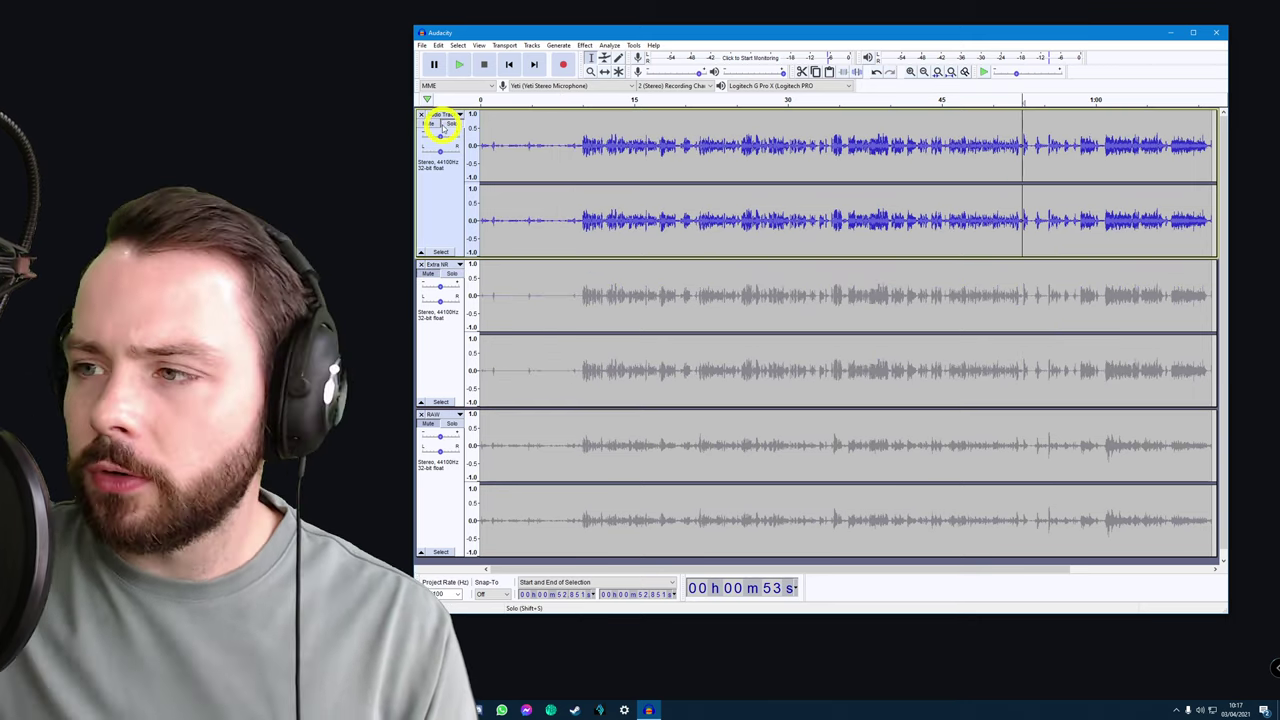
pyautogui.press('space')
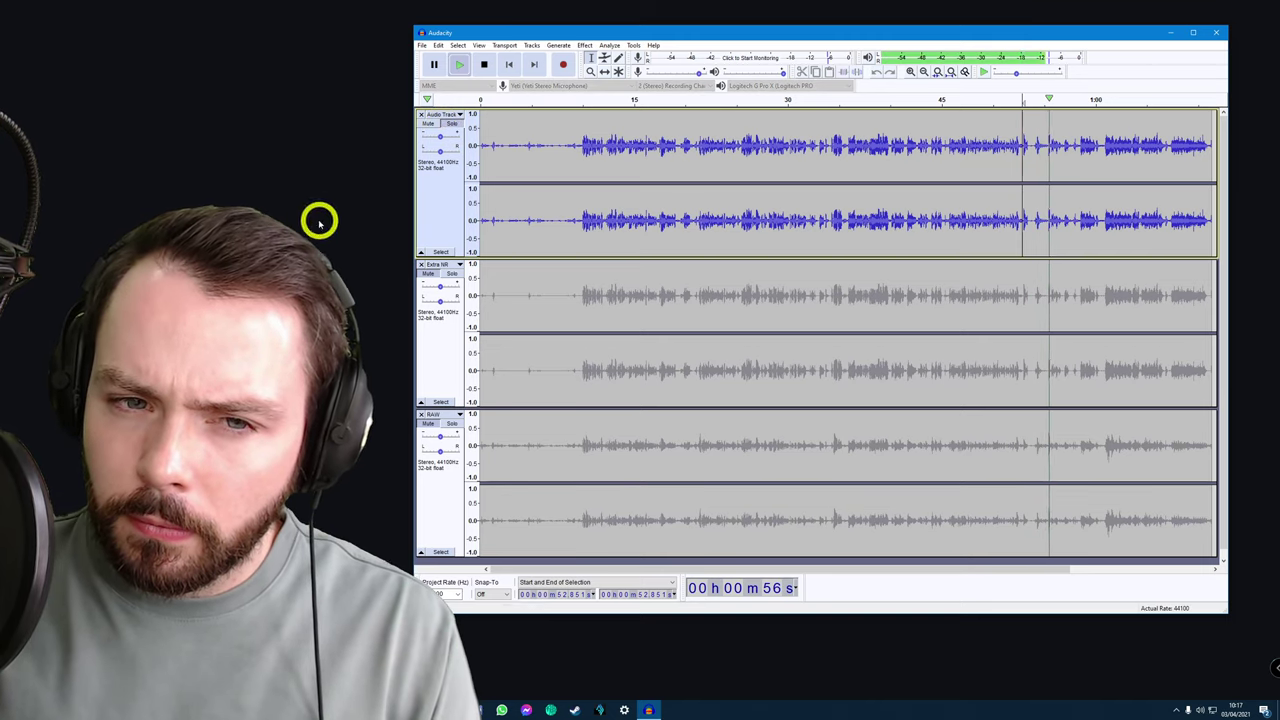
pyautogui.click(453, 275)
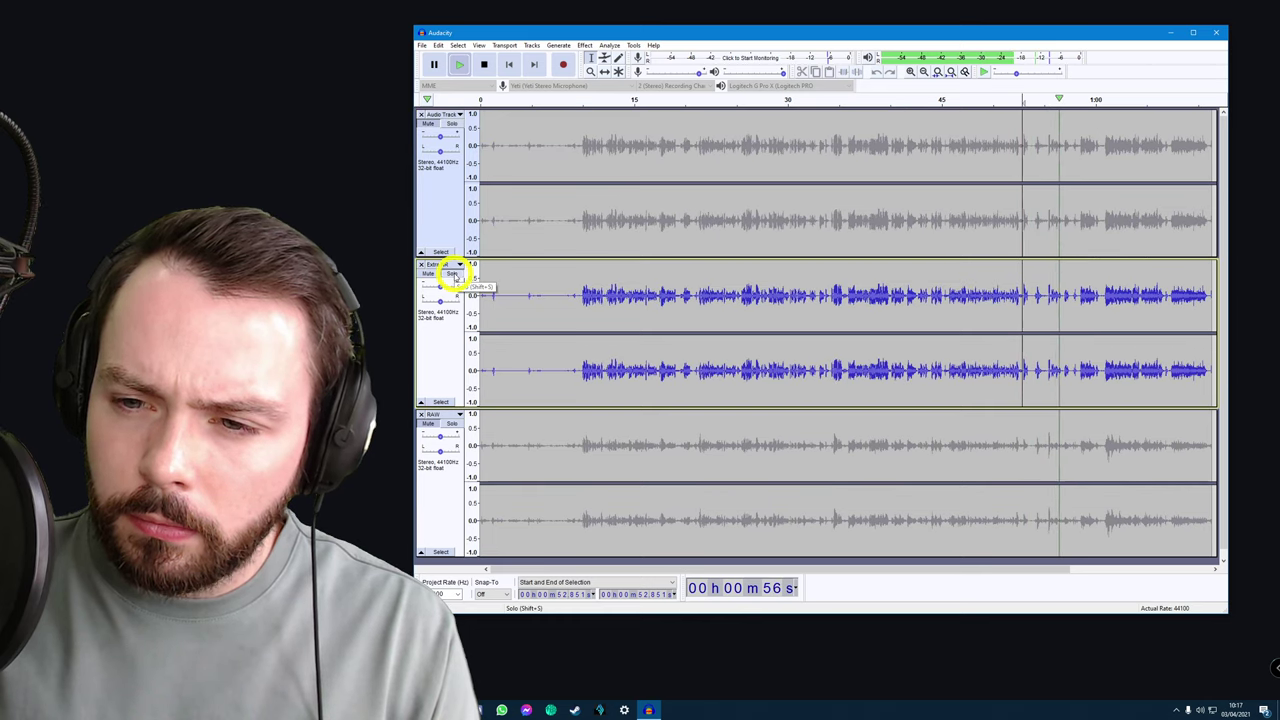
pyautogui.press('space')
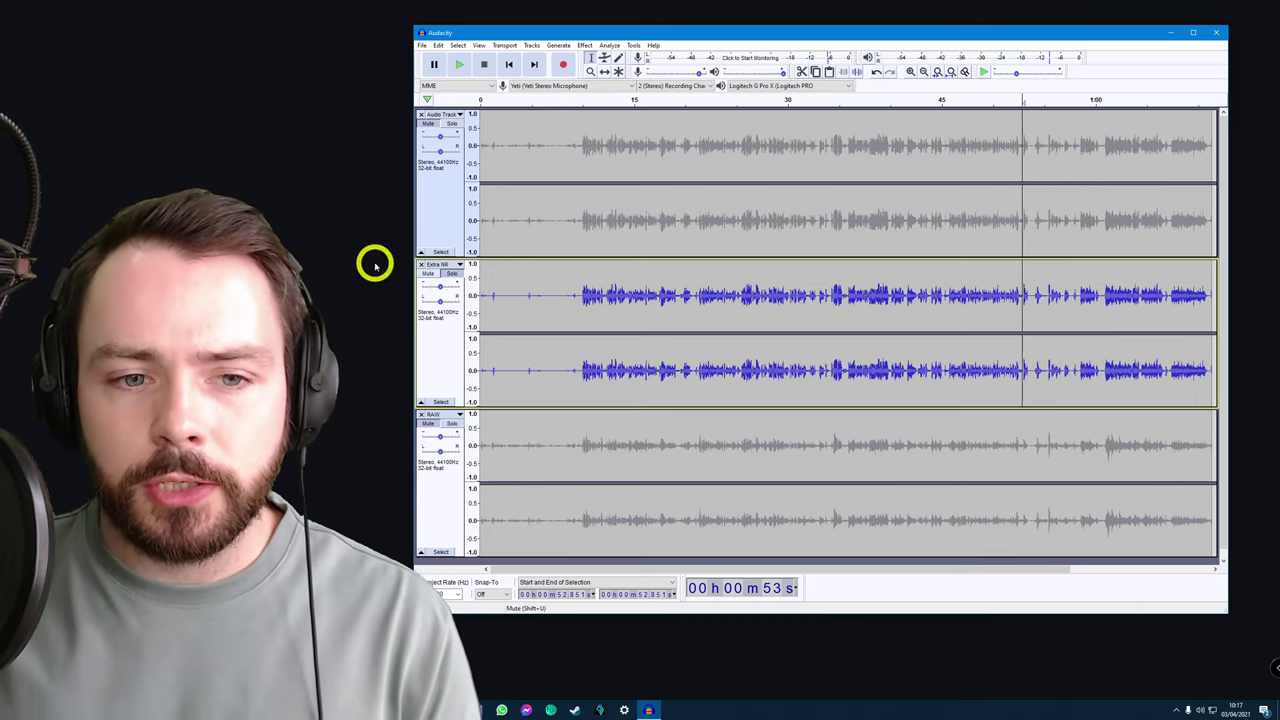
# - Rename the Extra NR track to 'FINAL' and move it to the top of the track list
pyautogui.click(460, 264)
pyautogui.click(455, 277)
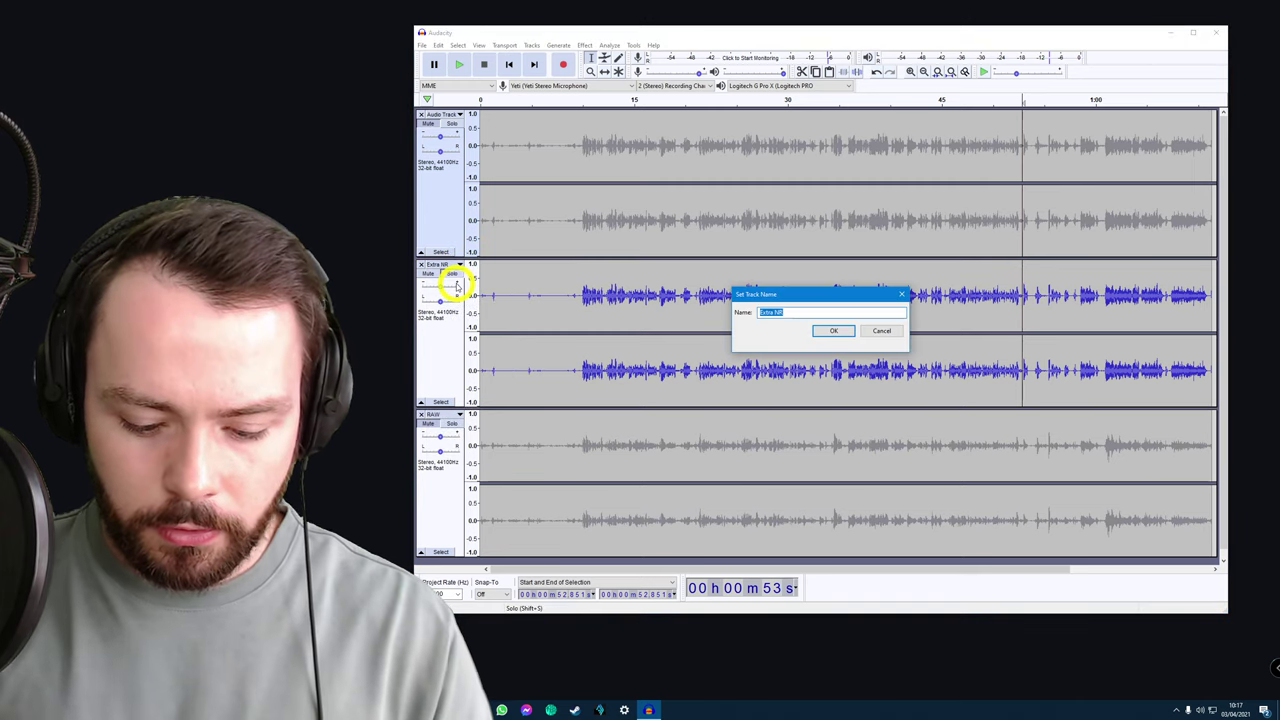
pyautogui.write('FINAL')
pyautogui.press('Return')
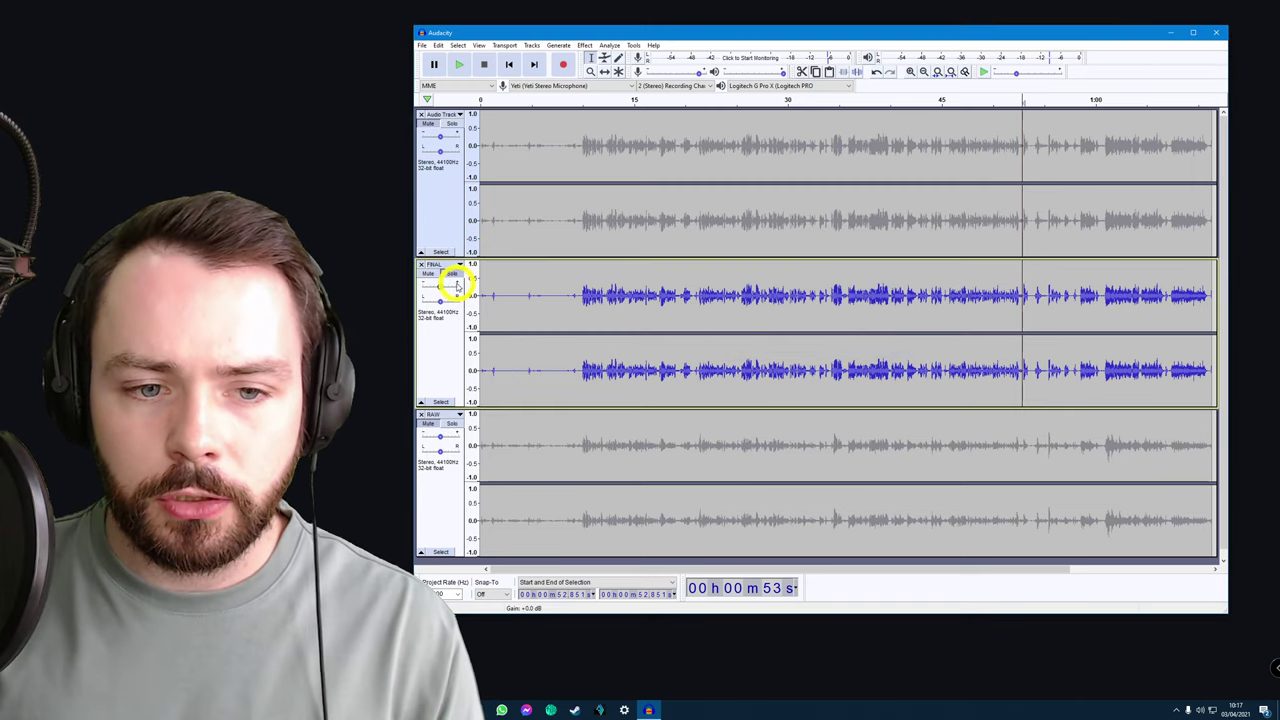
pyautogui.moveTo(437, 334); pyautogui.dragTo(458, 133)
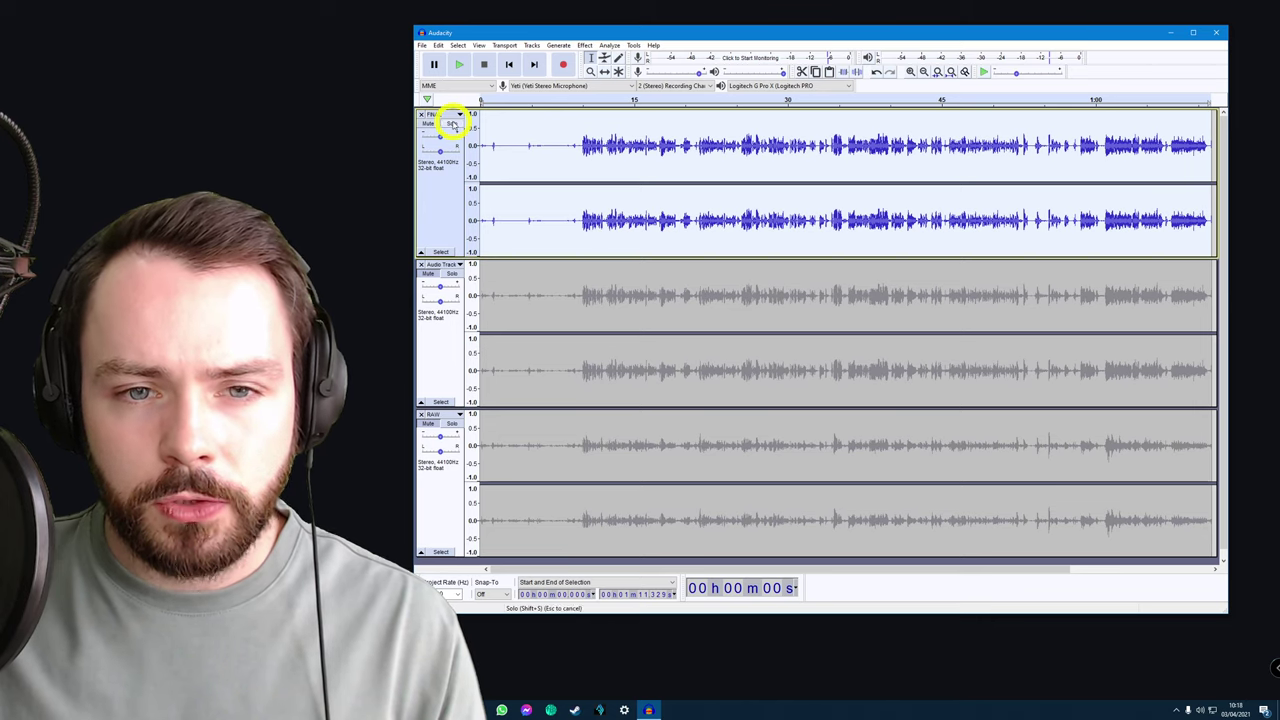
pyautogui.moveTo(776, 37); pyautogui.dragTo(765, 40)
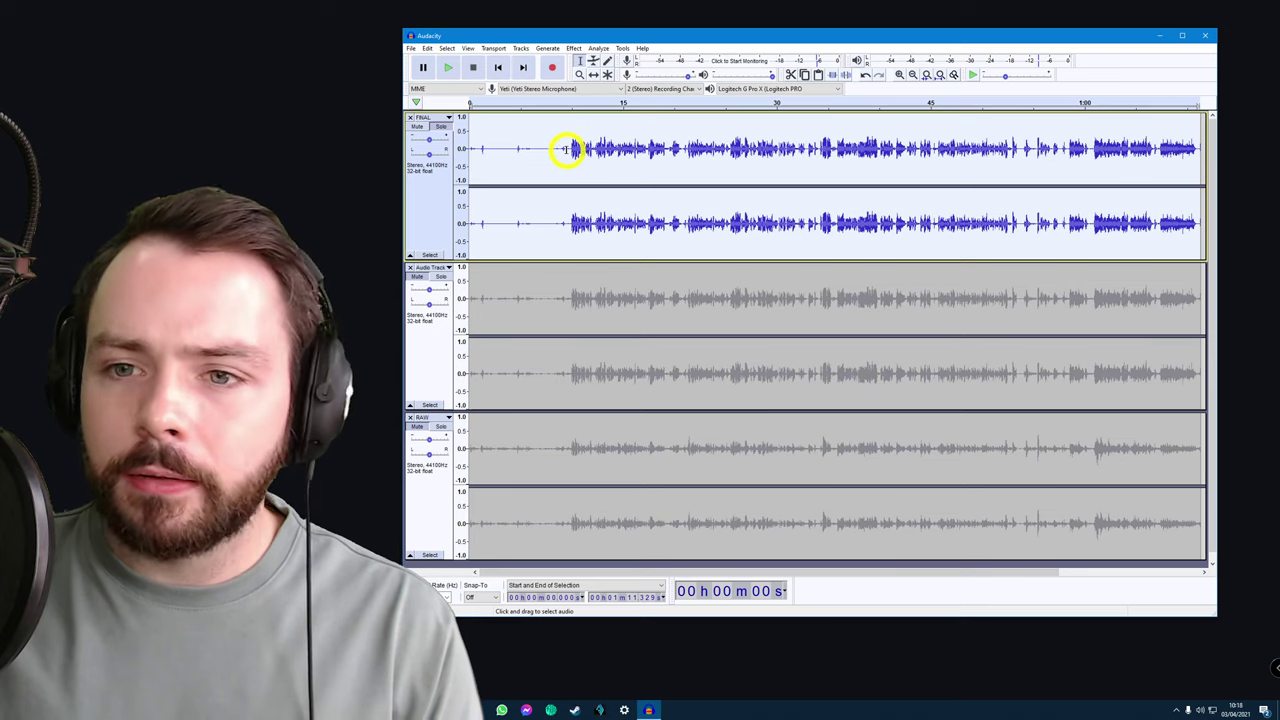
# - Solo the RAW backup and play it from about 6.48 s
pyautogui.click(600, 180)
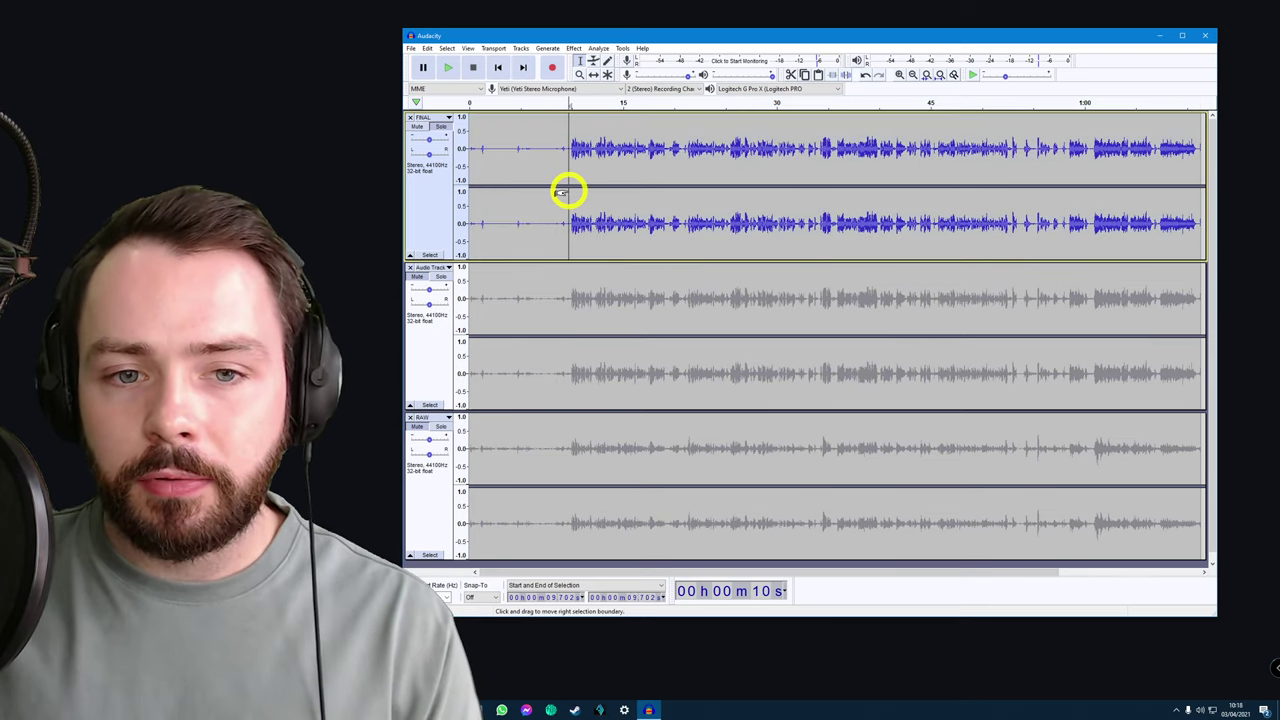
pyautogui.click(441, 427)
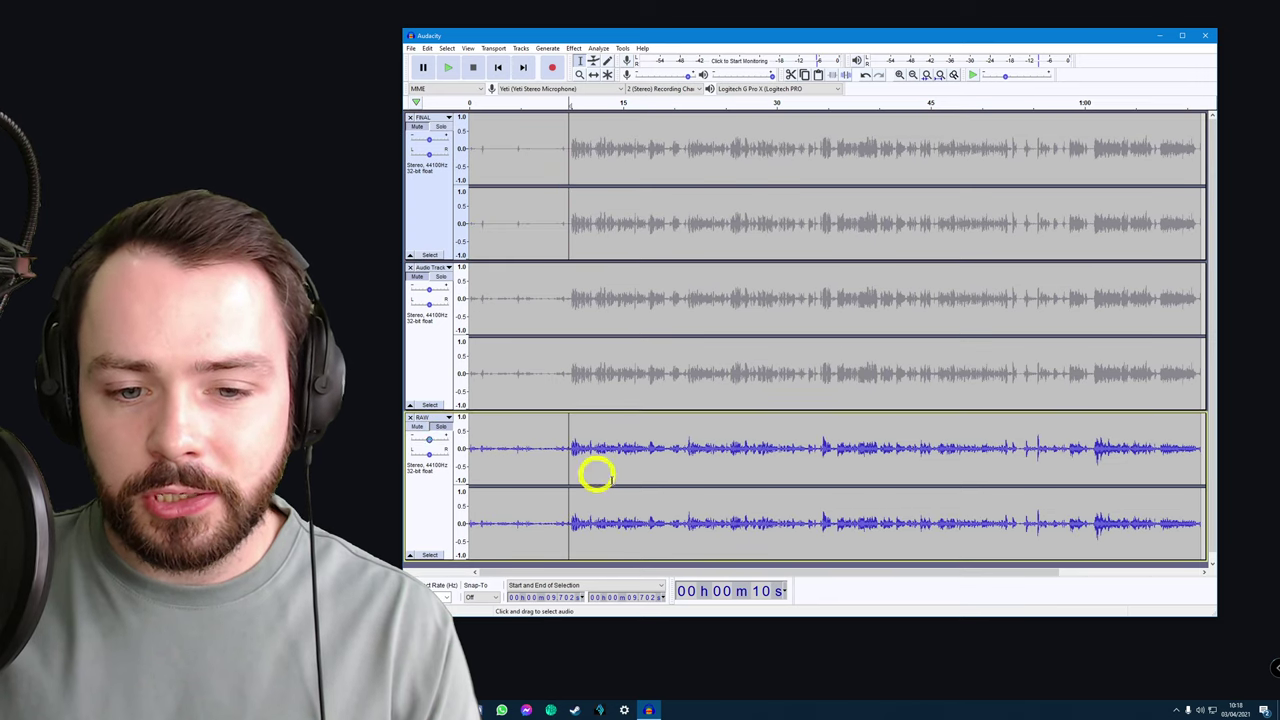
pyautogui.click(535, 453)
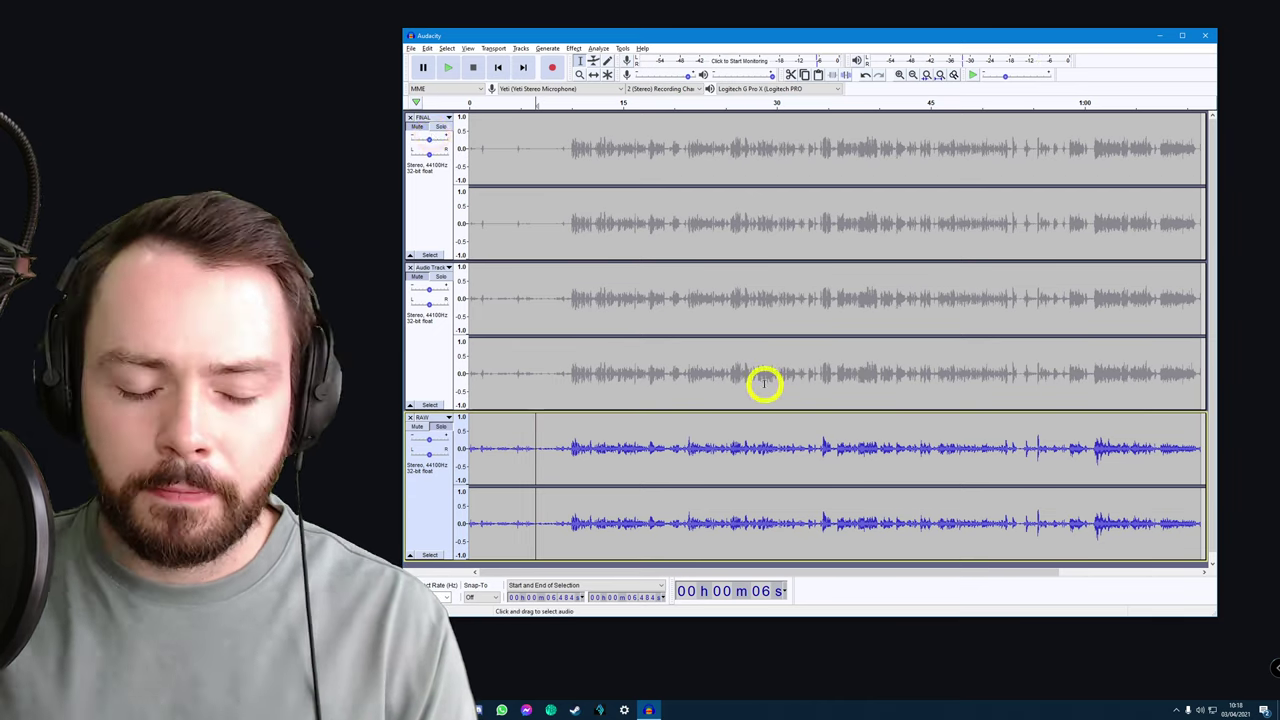
pyautogui.press('space')
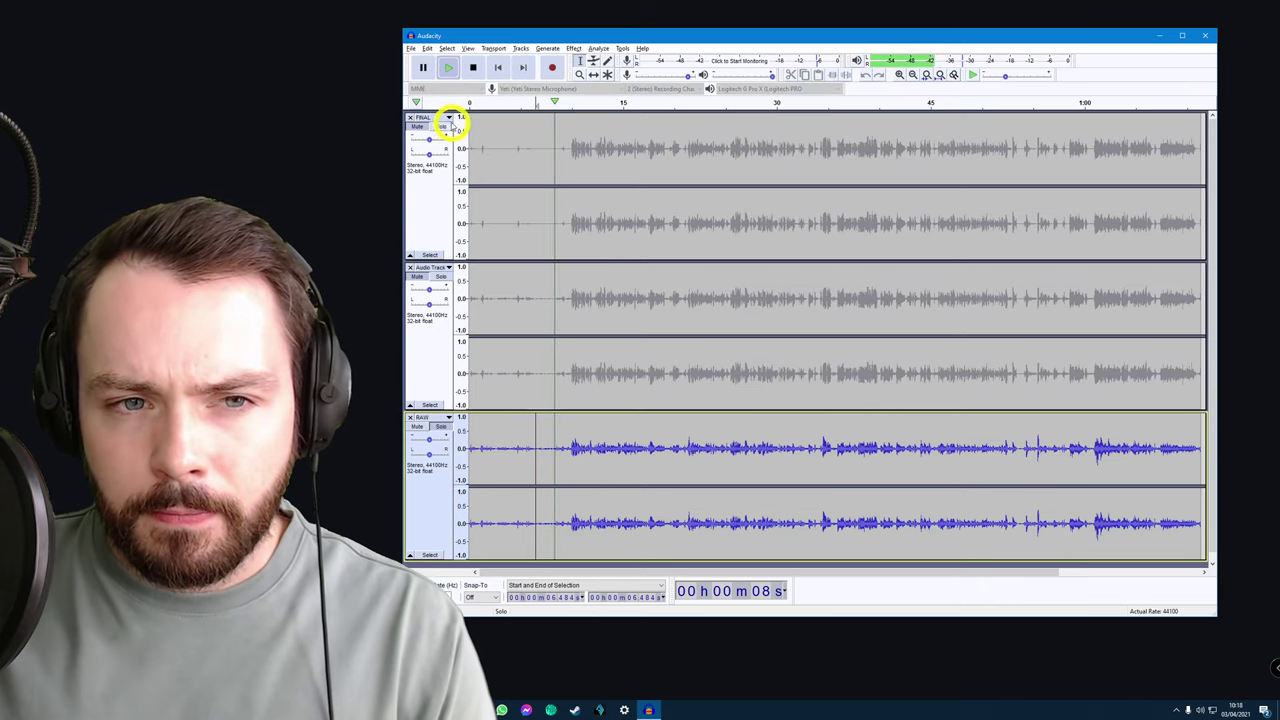
# - Alternate solo between FINAL and RAW during playback, then stop with FINAL soloed
pyautogui.click(441, 126)
pyautogui.click(441, 428)
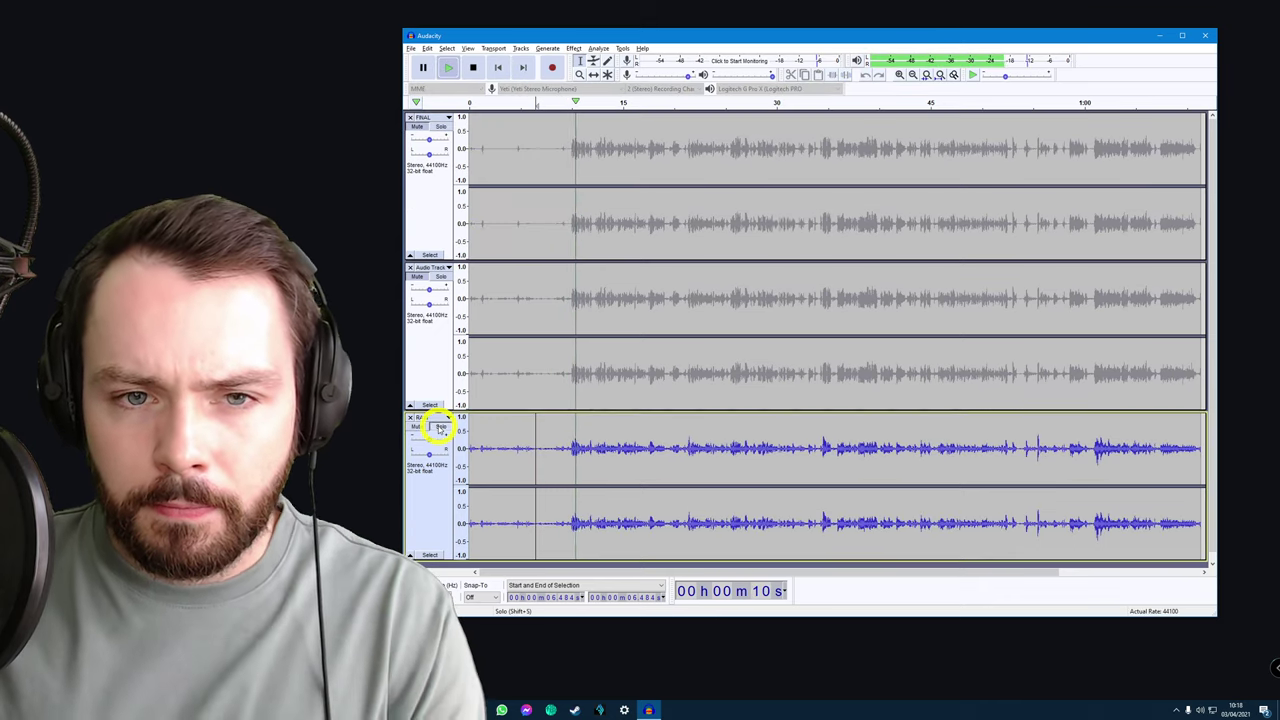
pyautogui.click(441, 127)
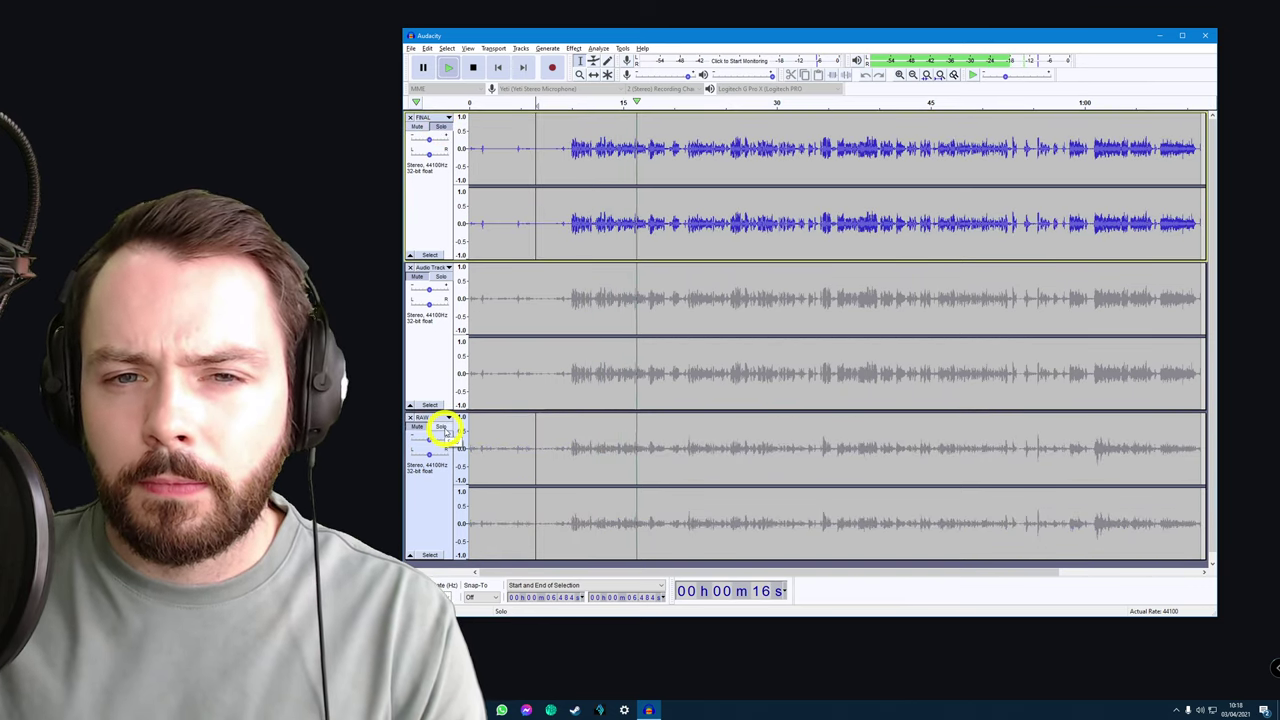
pyautogui.click(441, 428)
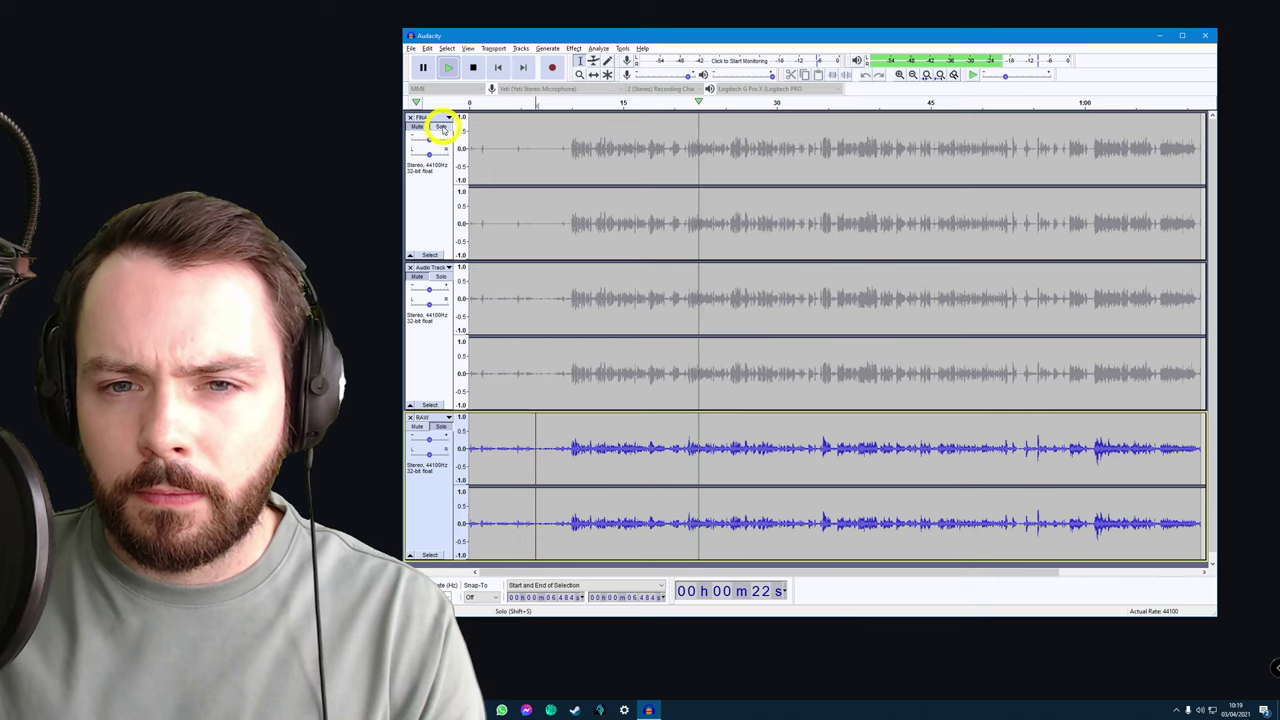
pyautogui.click(441, 127)
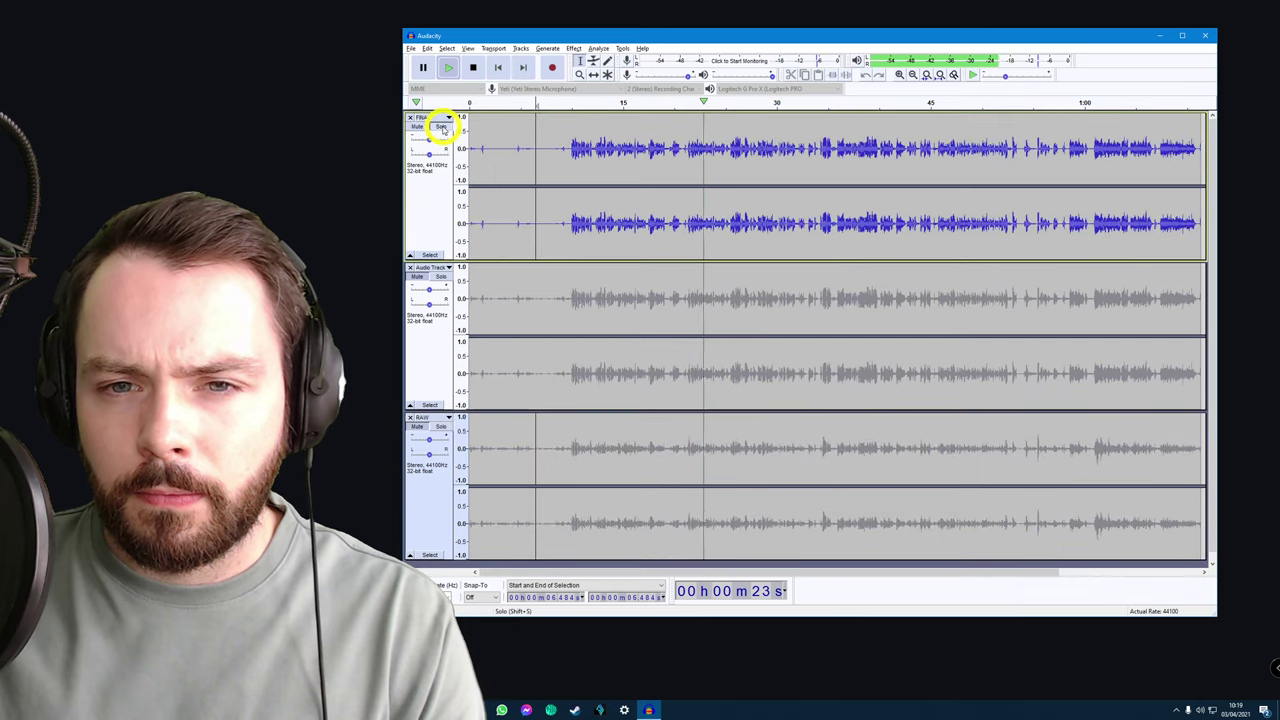
pyautogui.click(441, 427)
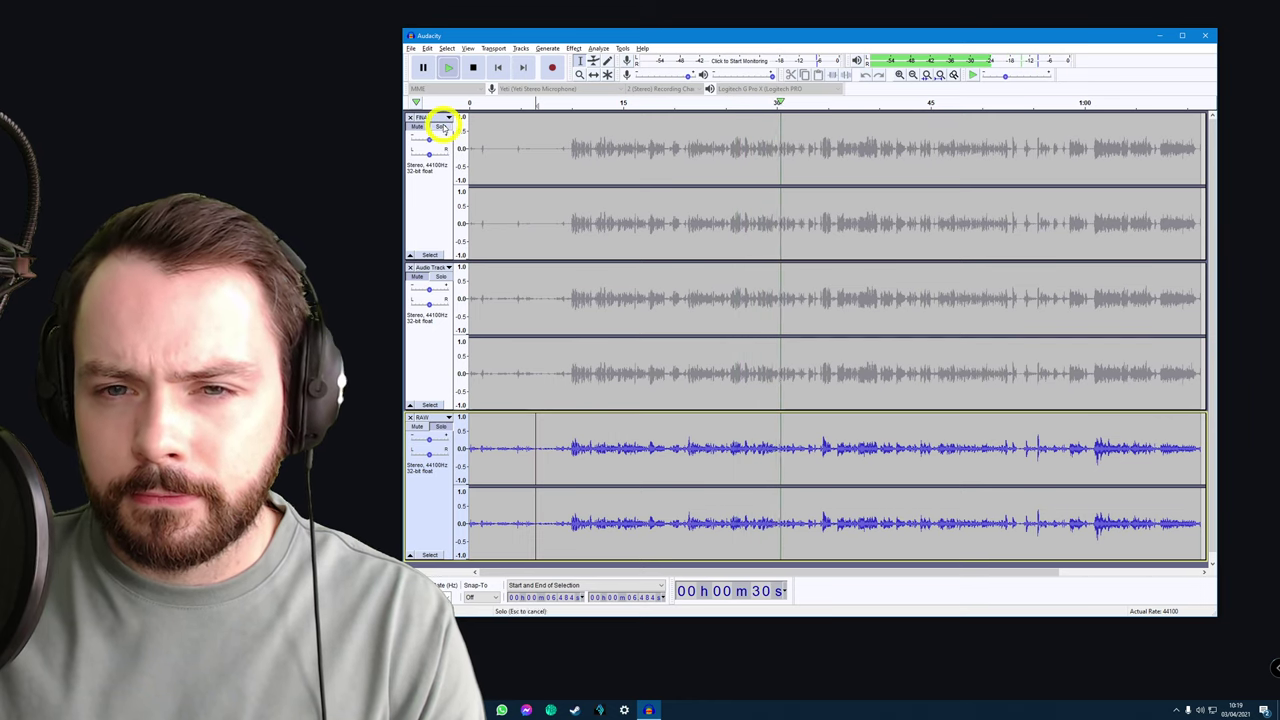
pyautogui.click(441, 127)
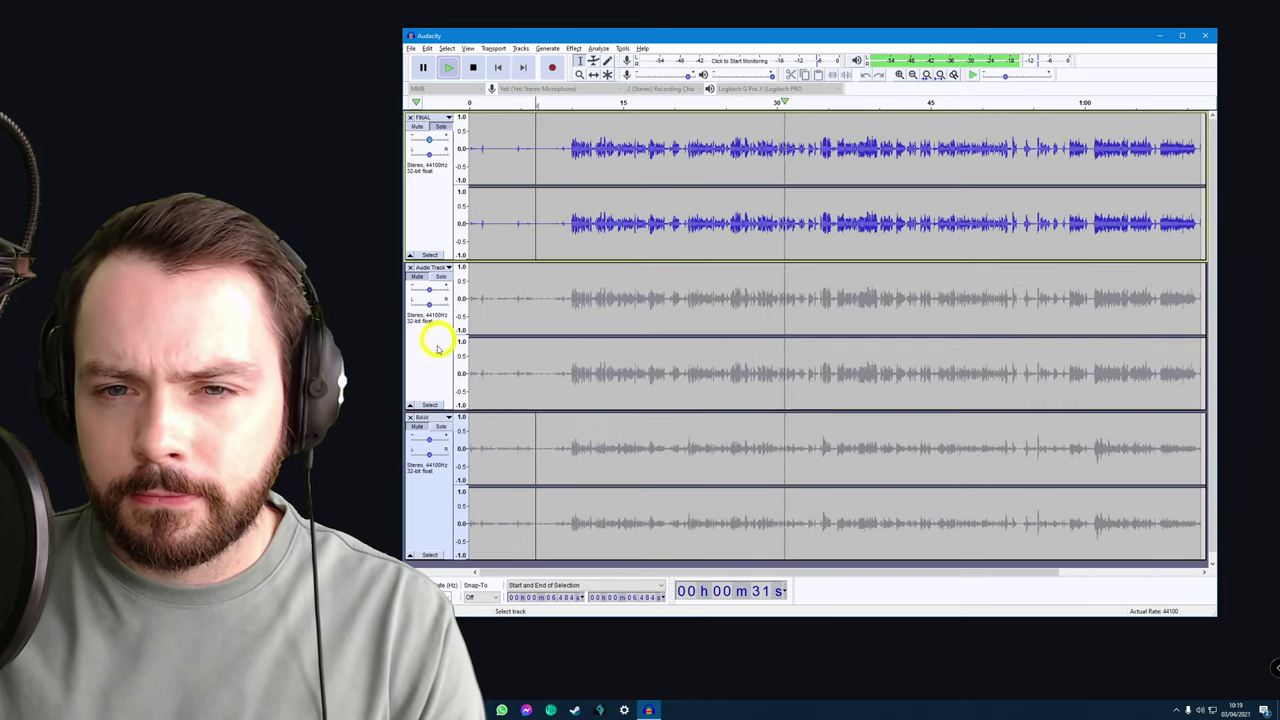
pyautogui.click(441, 428)
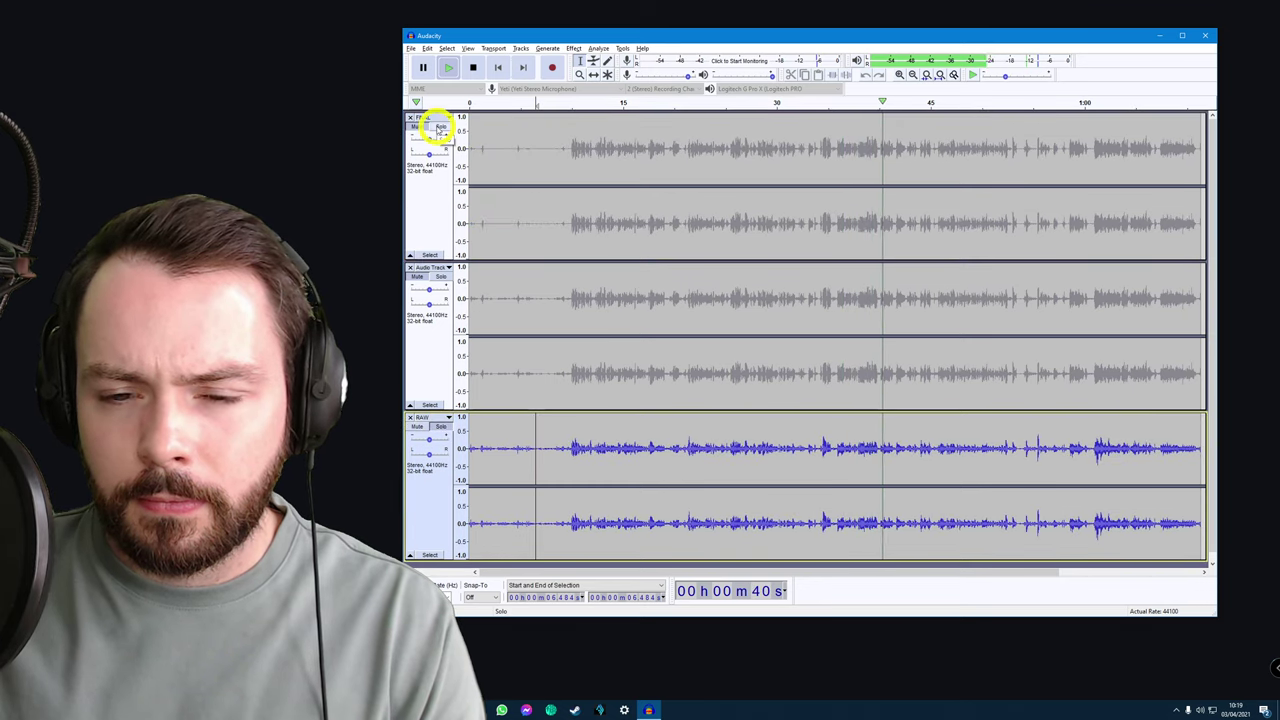
pyautogui.click(441, 128)
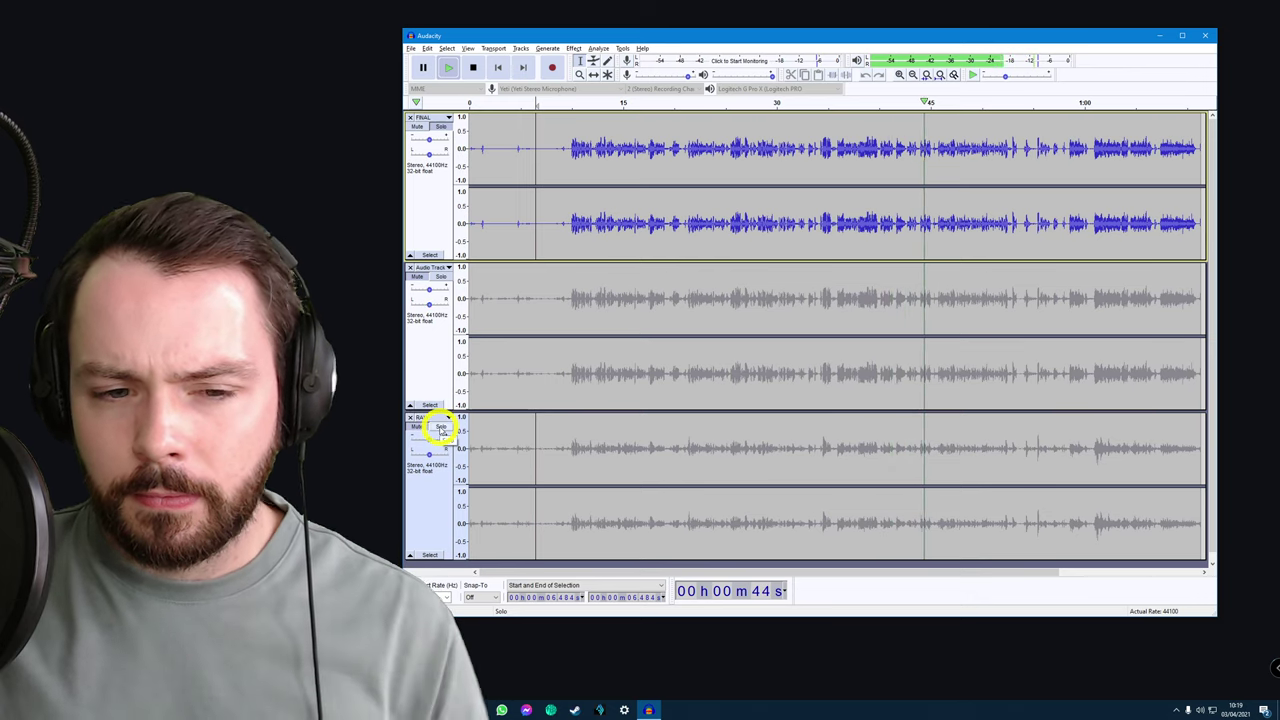
pyautogui.click(441, 428)
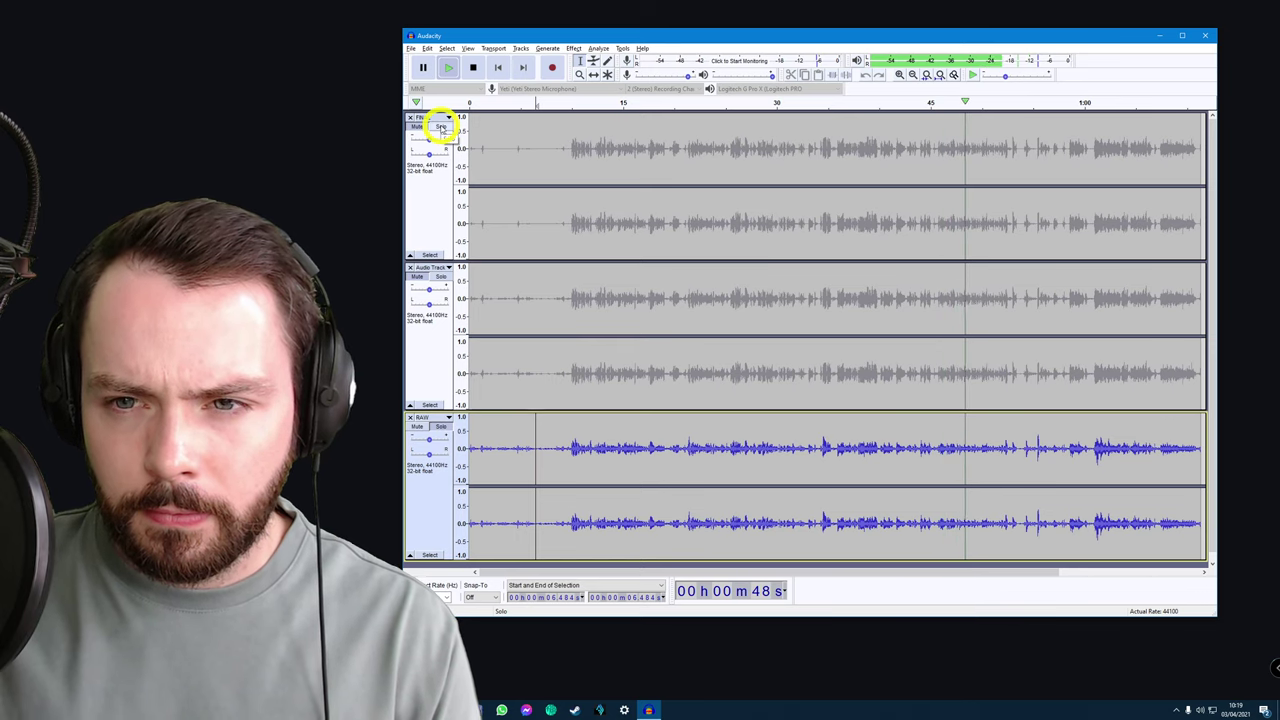
pyautogui.click(441, 127)
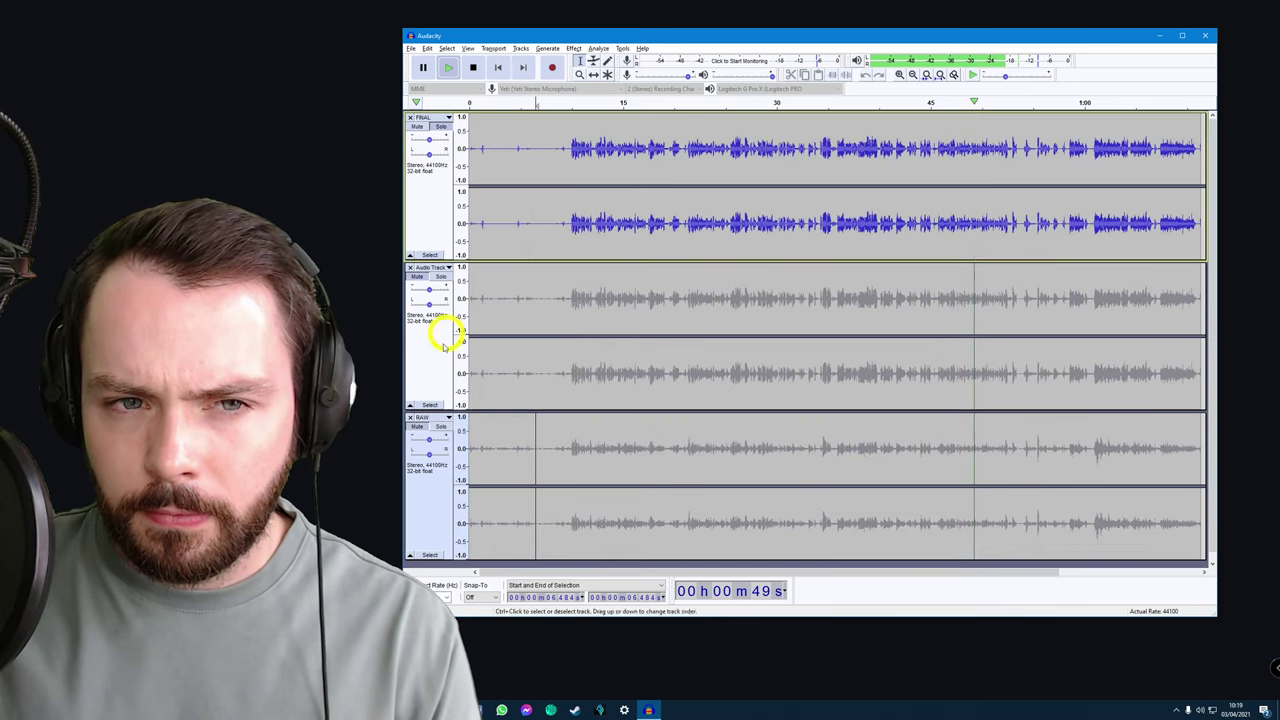
pyautogui.click(441, 427)
pyautogui.click(441, 127)
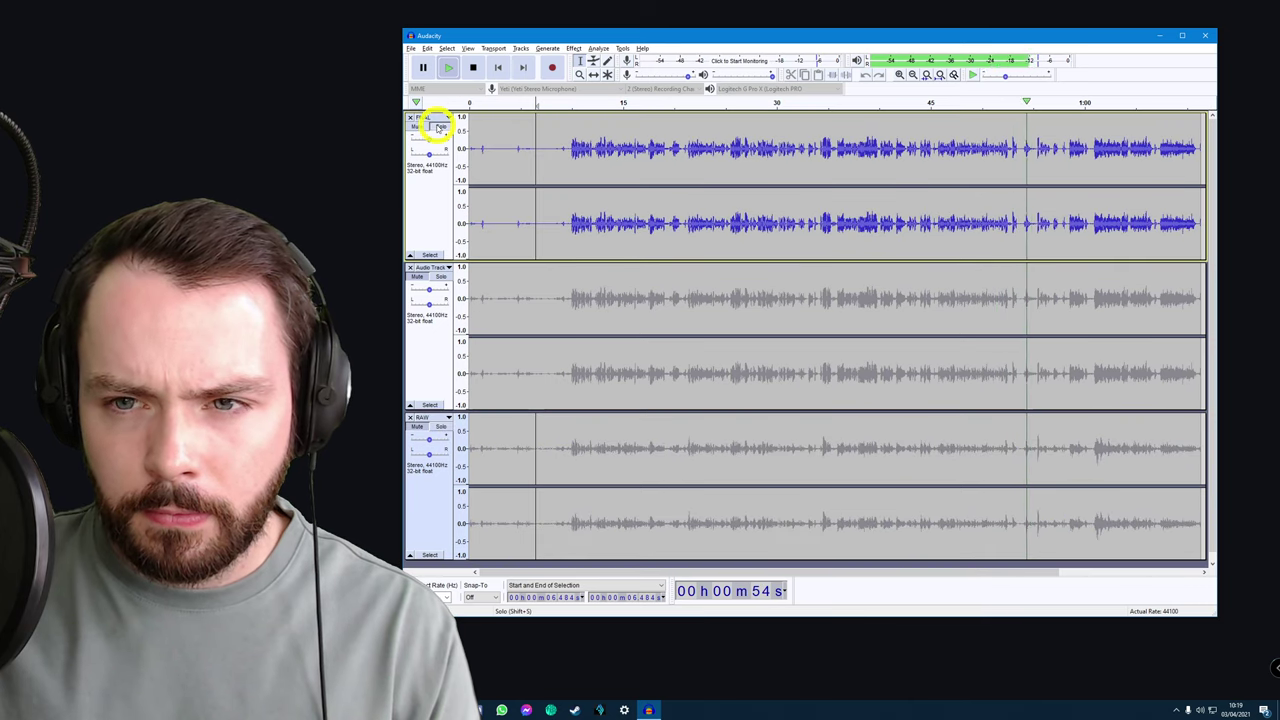
pyautogui.click(441, 427)
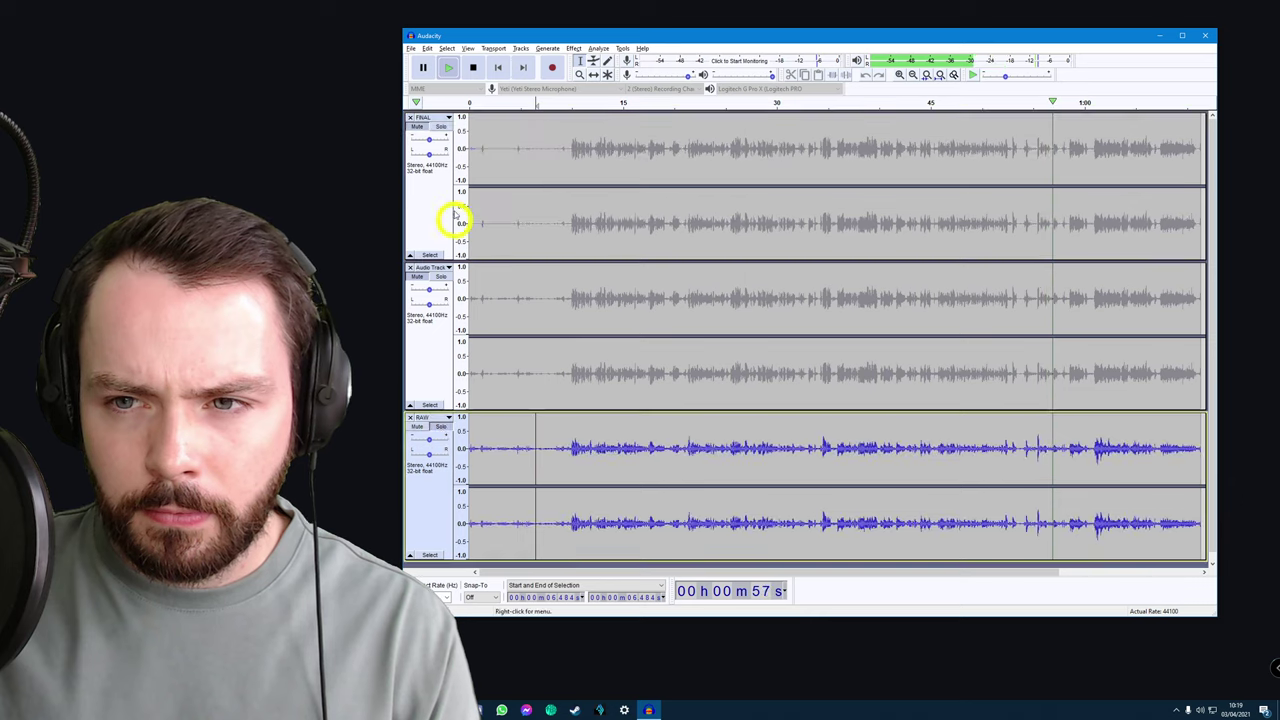
pyautogui.click(441, 127)
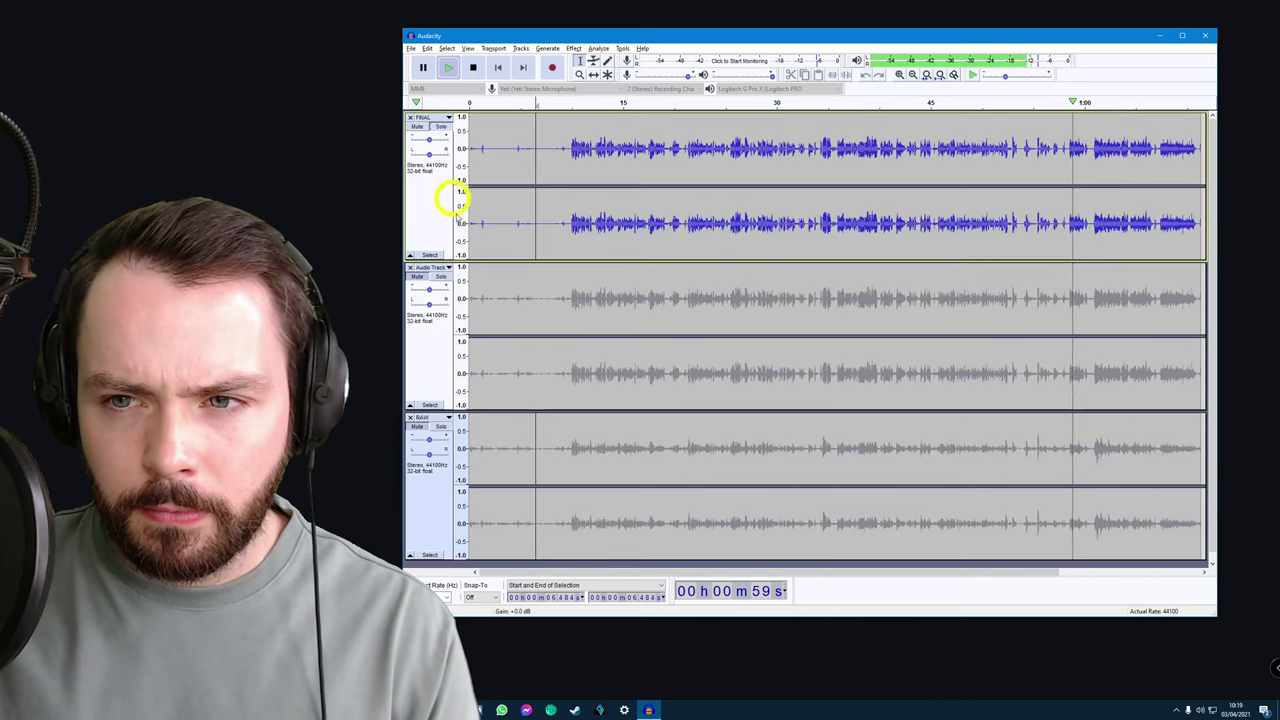
pyautogui.click(443, 427)
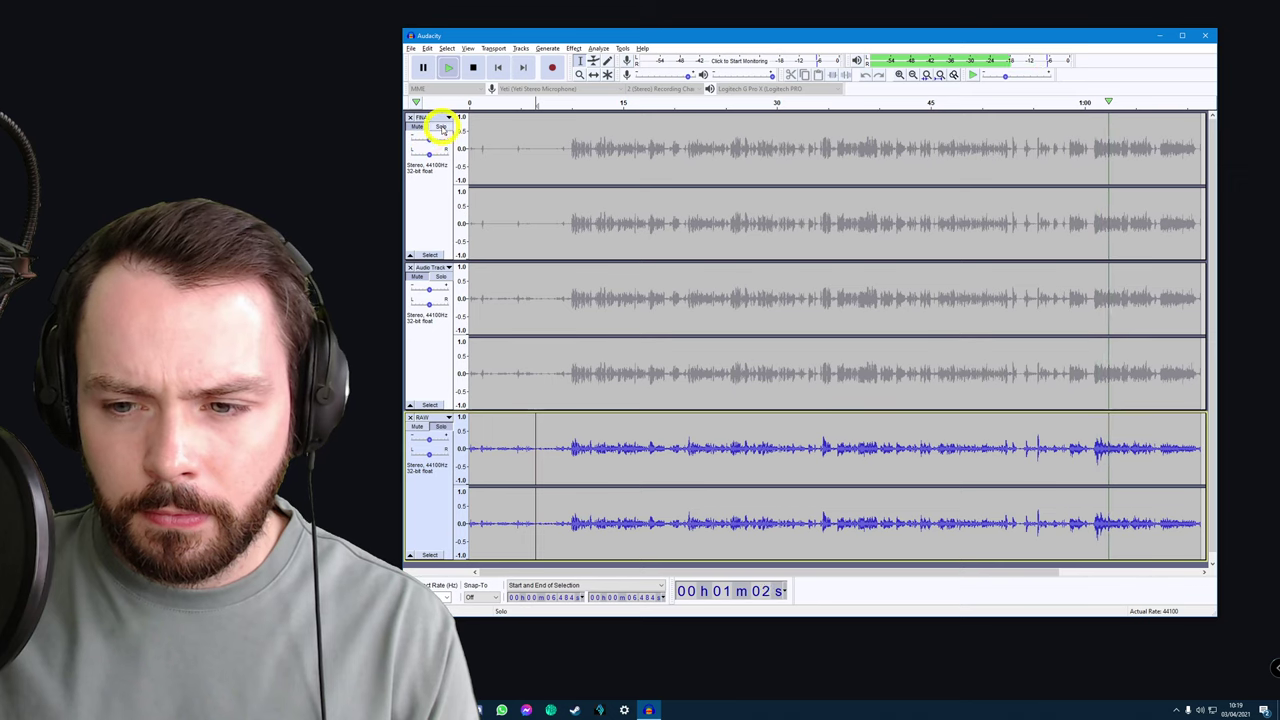
pyautogui.click(441, 127)
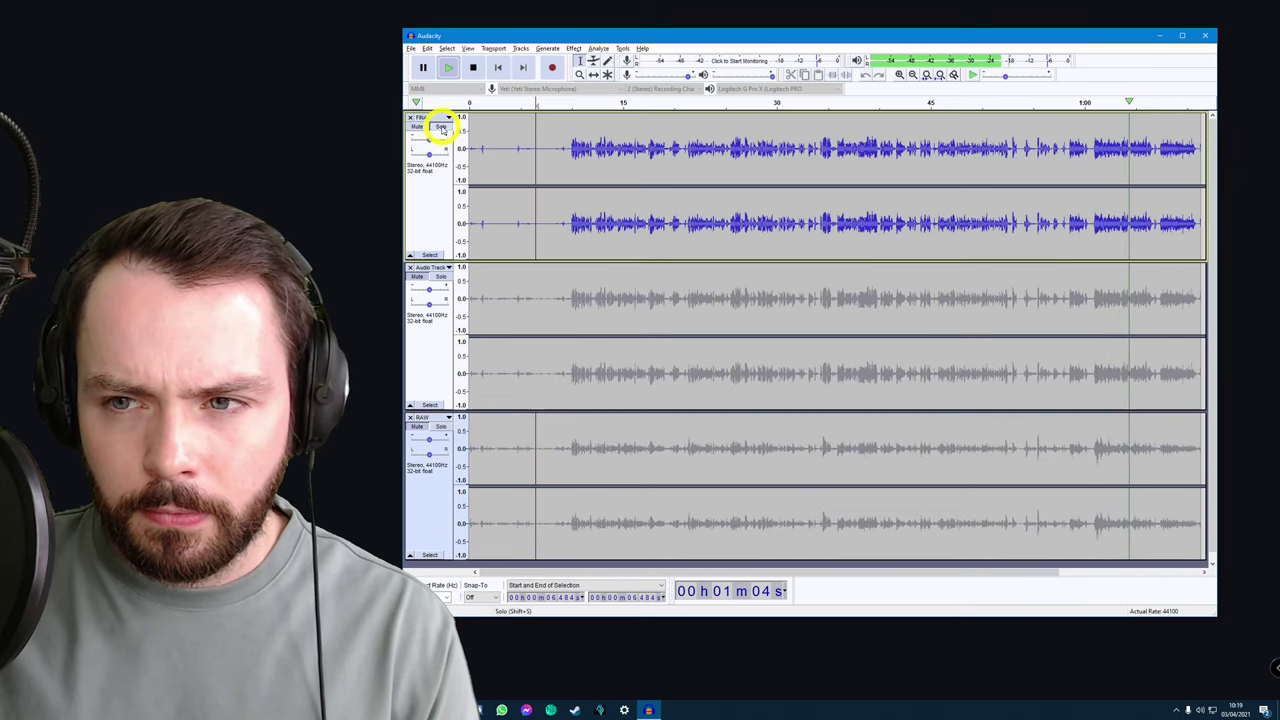
pyautogui.click(441, 427)
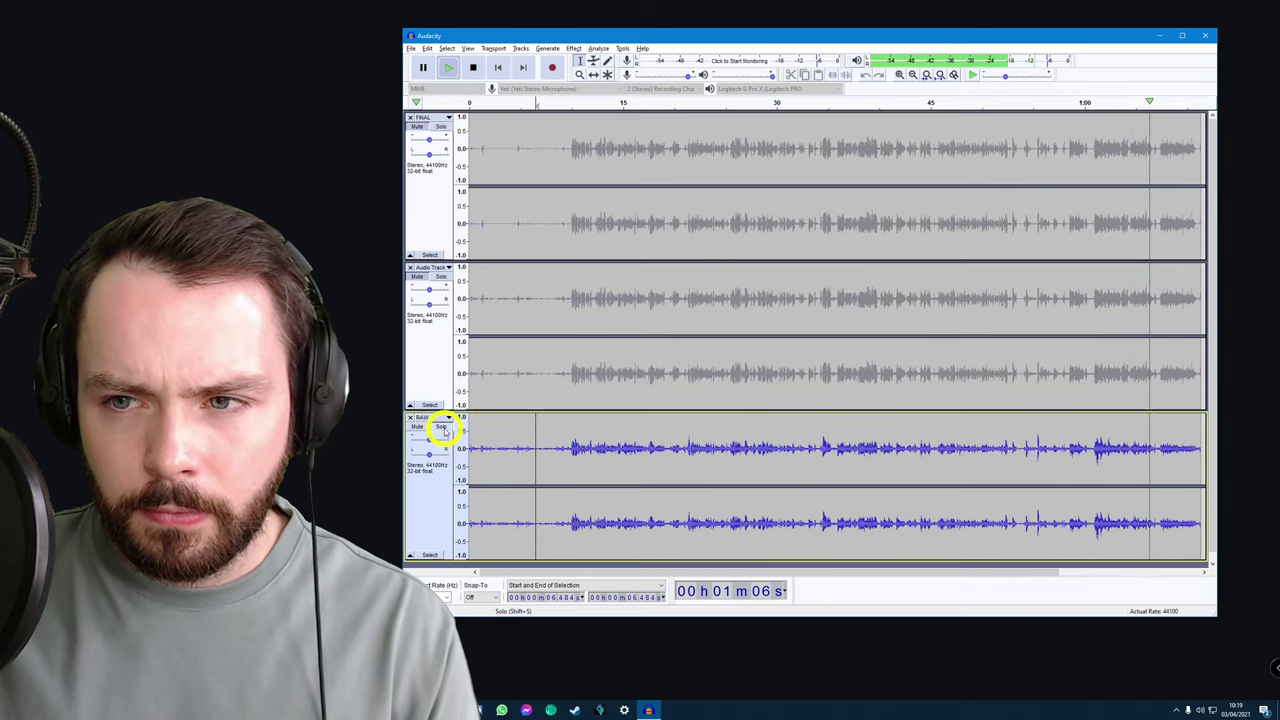
pyautogui.click(441, 127)
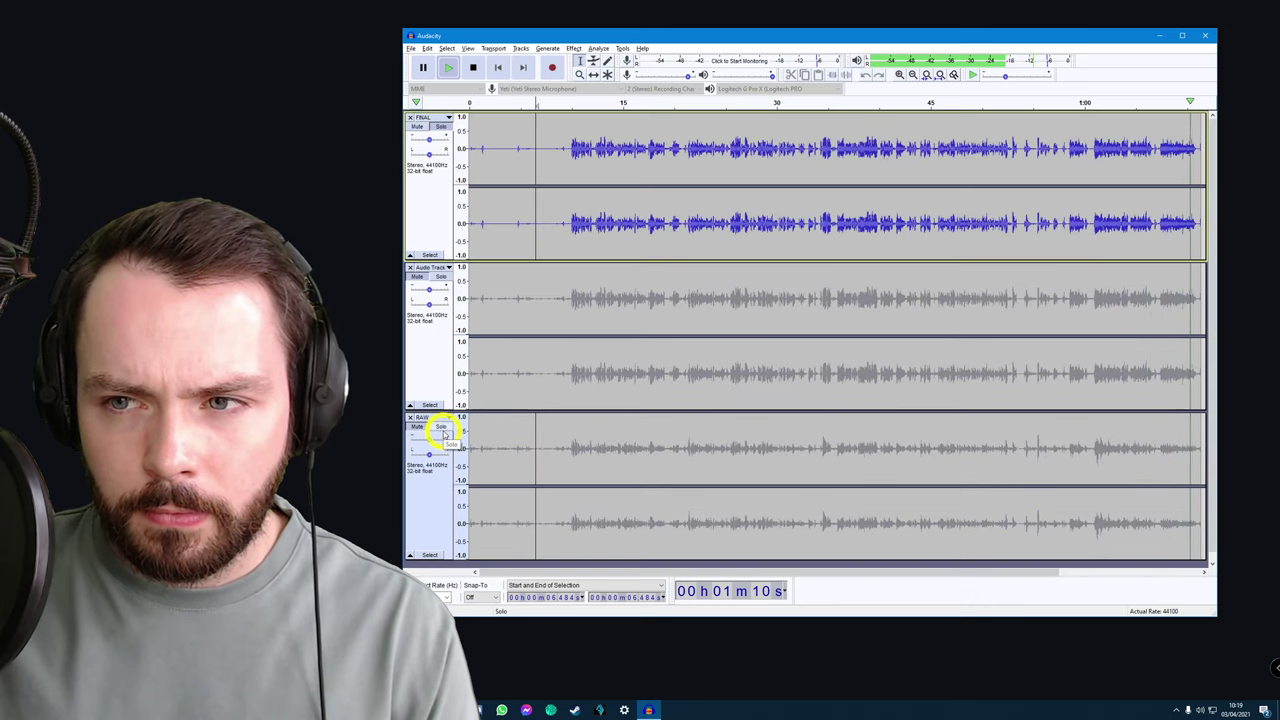
pyautogui.press('space')
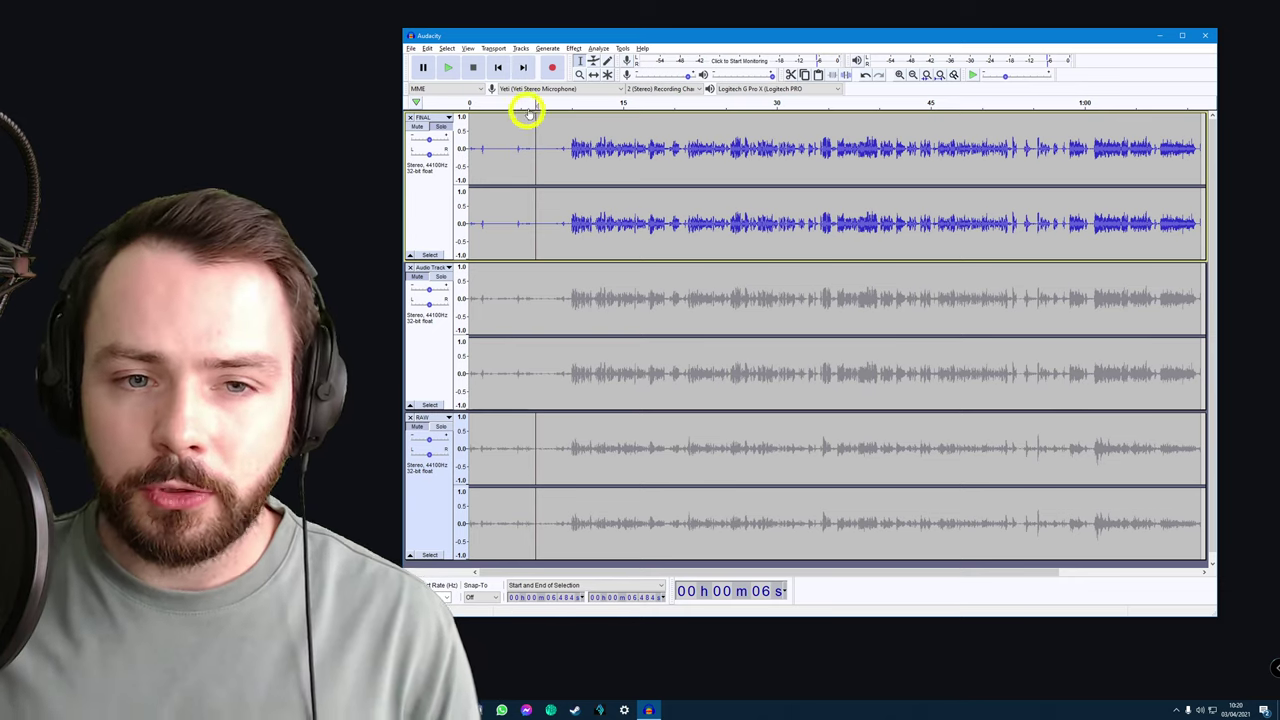
# - Export an MP3 named 'Audacity Workflow Test Audio' at Insane 320 kbps, clearing the metadata tags
pyautogui.click(411, 49)
pyautogui.moveTo(432, 122)
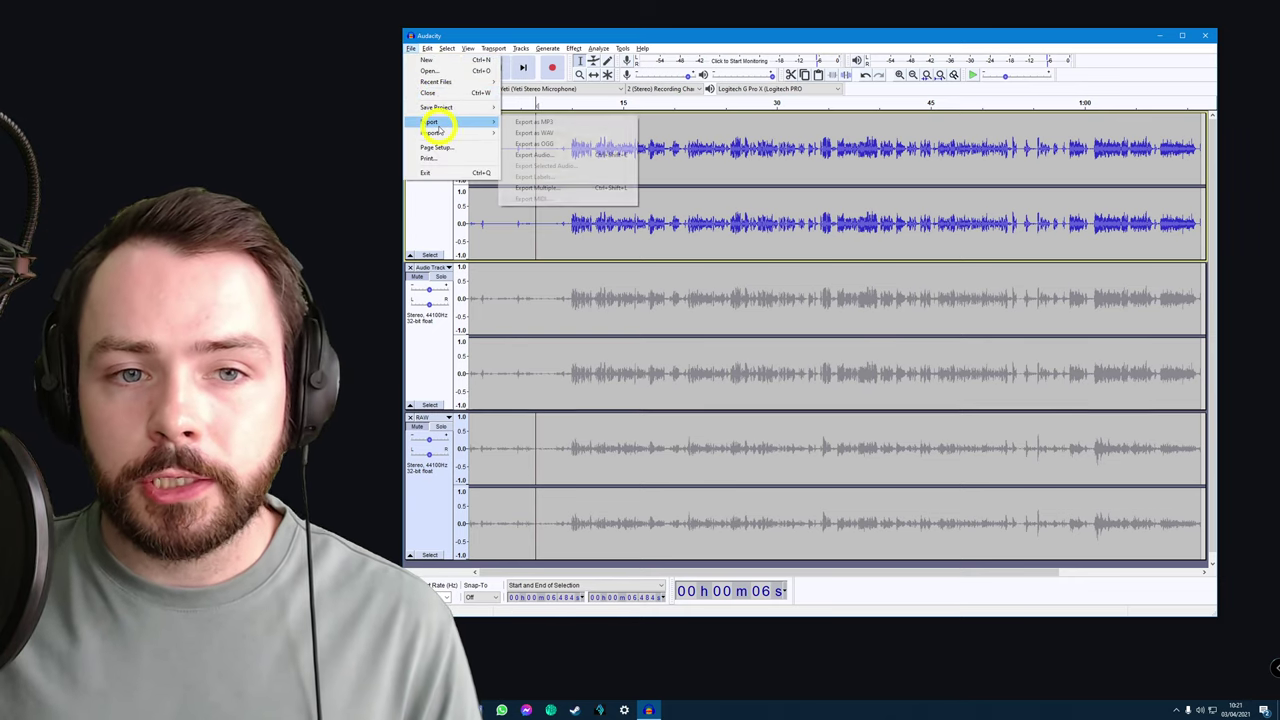
pyautogui.click(557, 125)
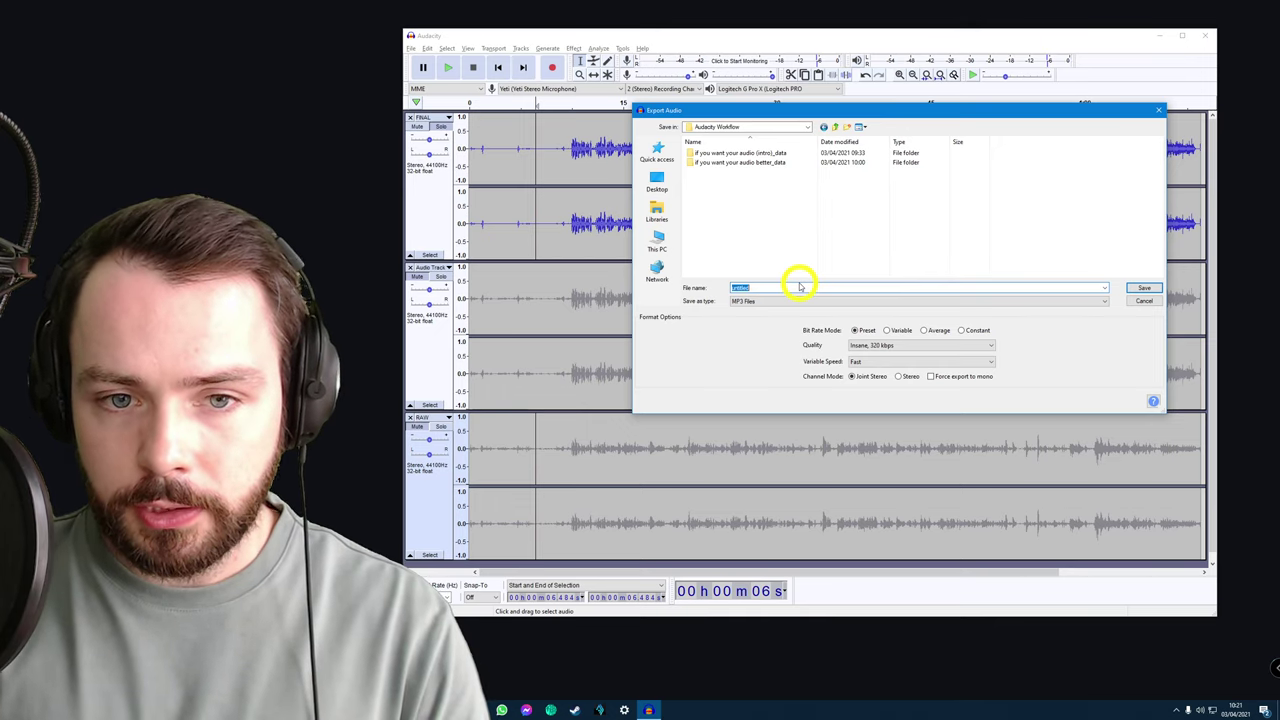
pyautogui.write('Y')
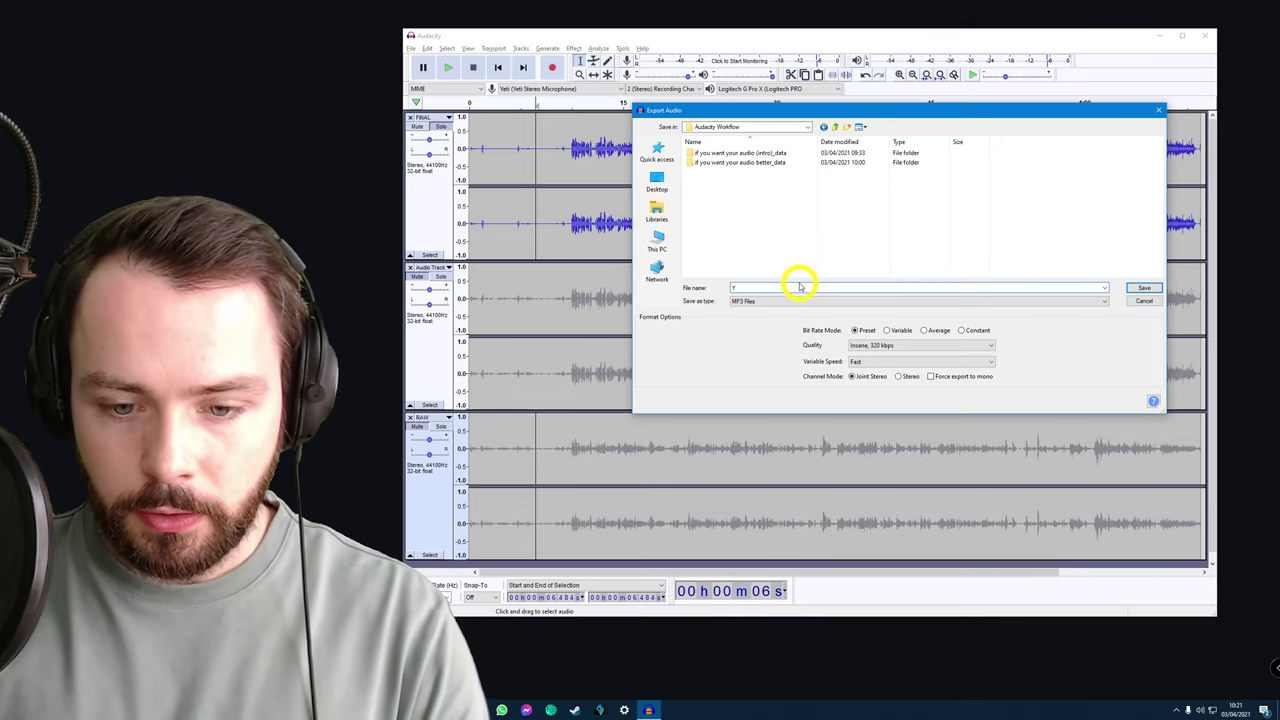
pyautogui.write('udacity Workflo')
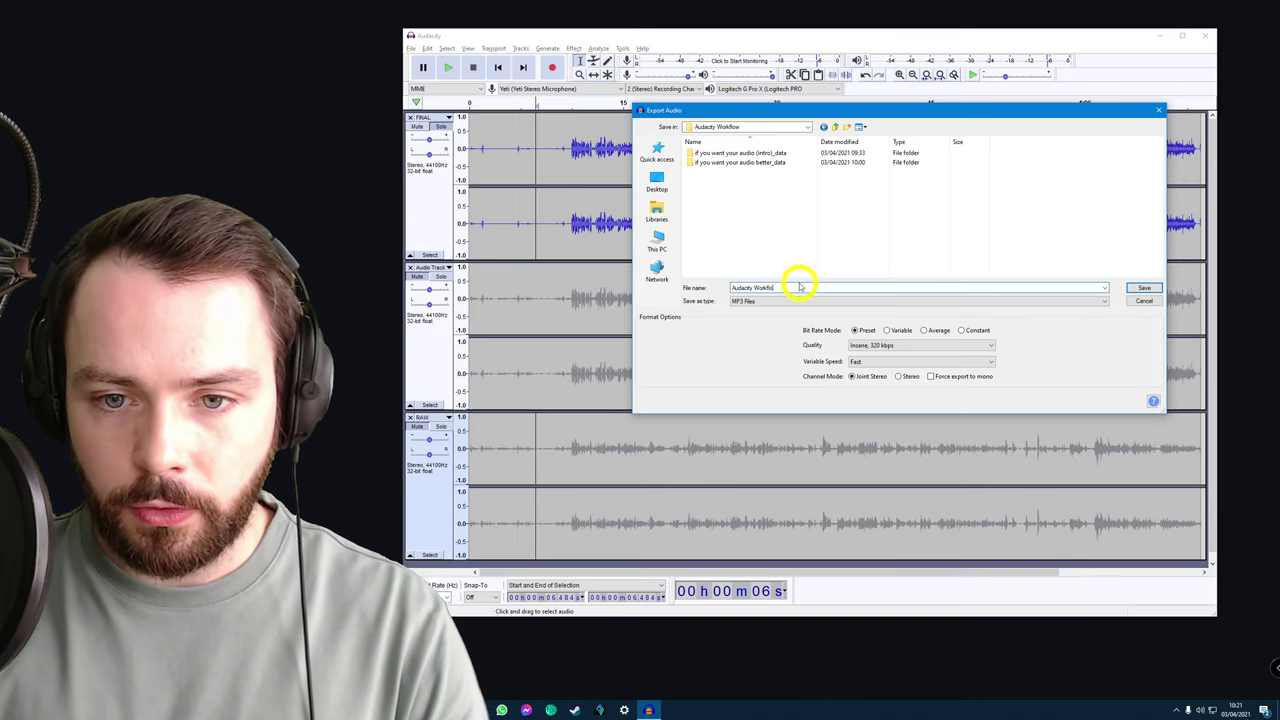
pyautogui.write('w Test Audio')
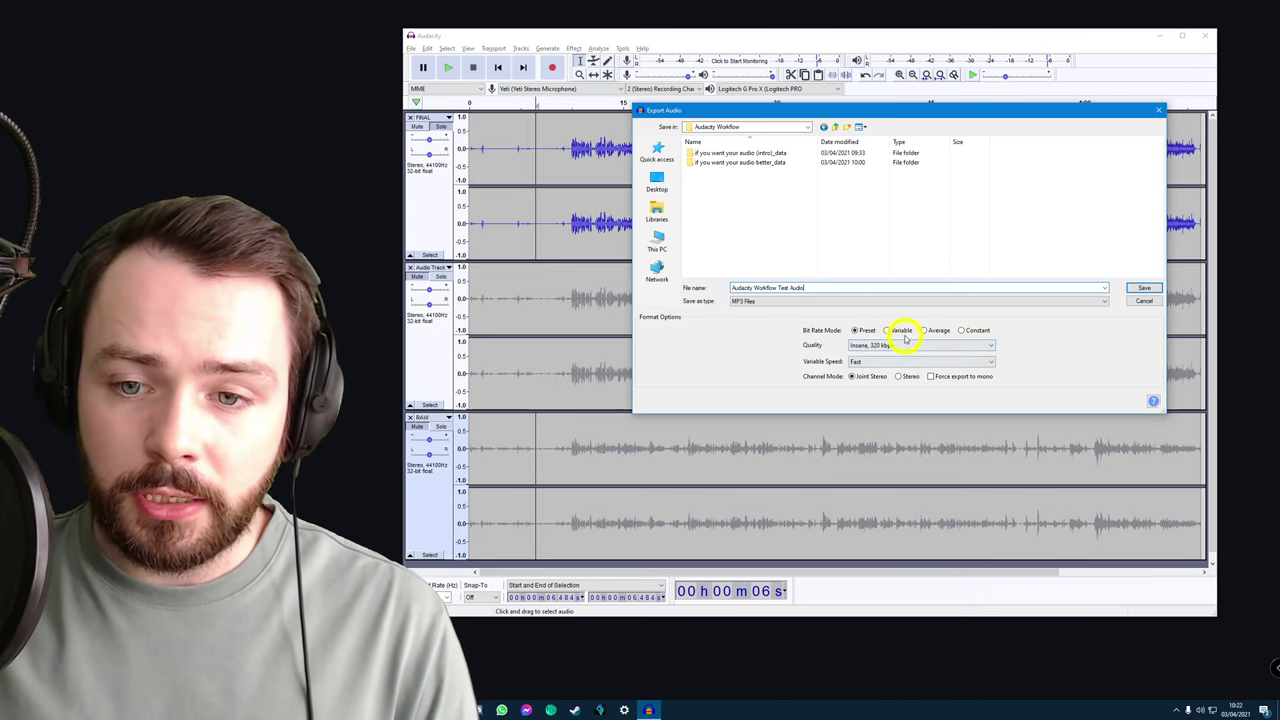
pyautogui.click(889, 346)
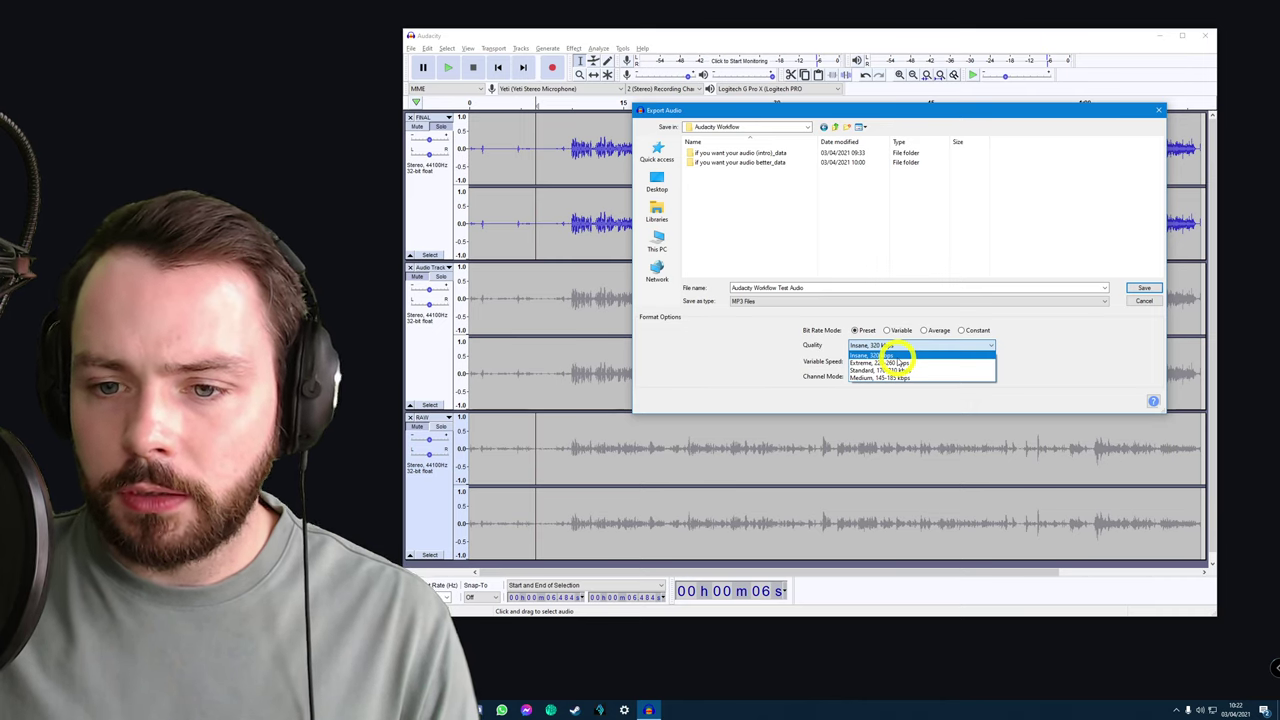
pyautogui.click(897, 355)
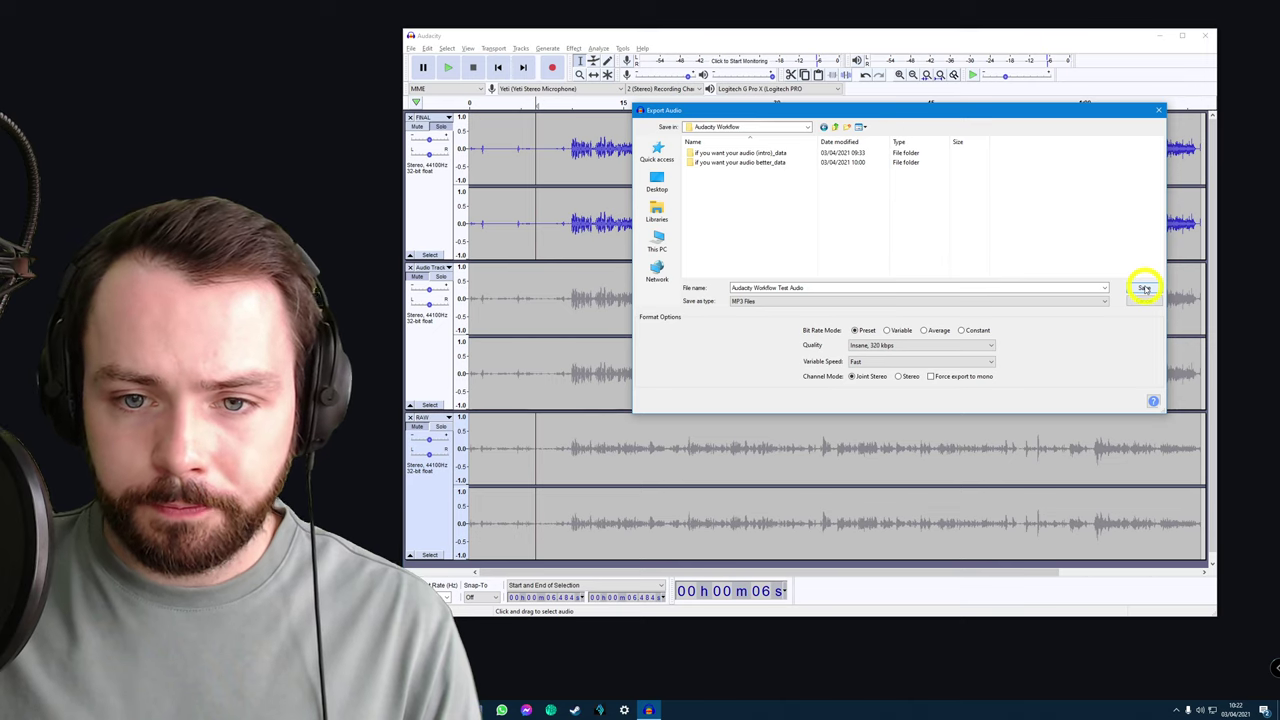
pyautogui.click(1144, 288)
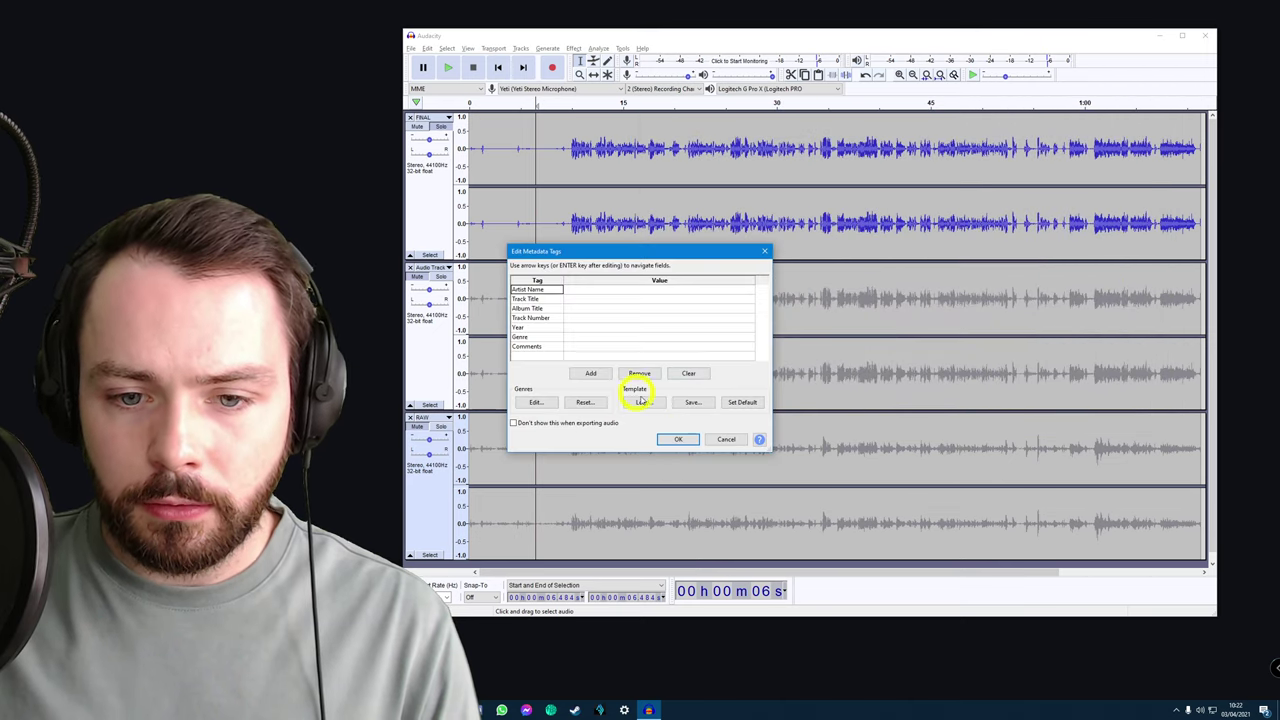
pyautogui.click(689, 374)
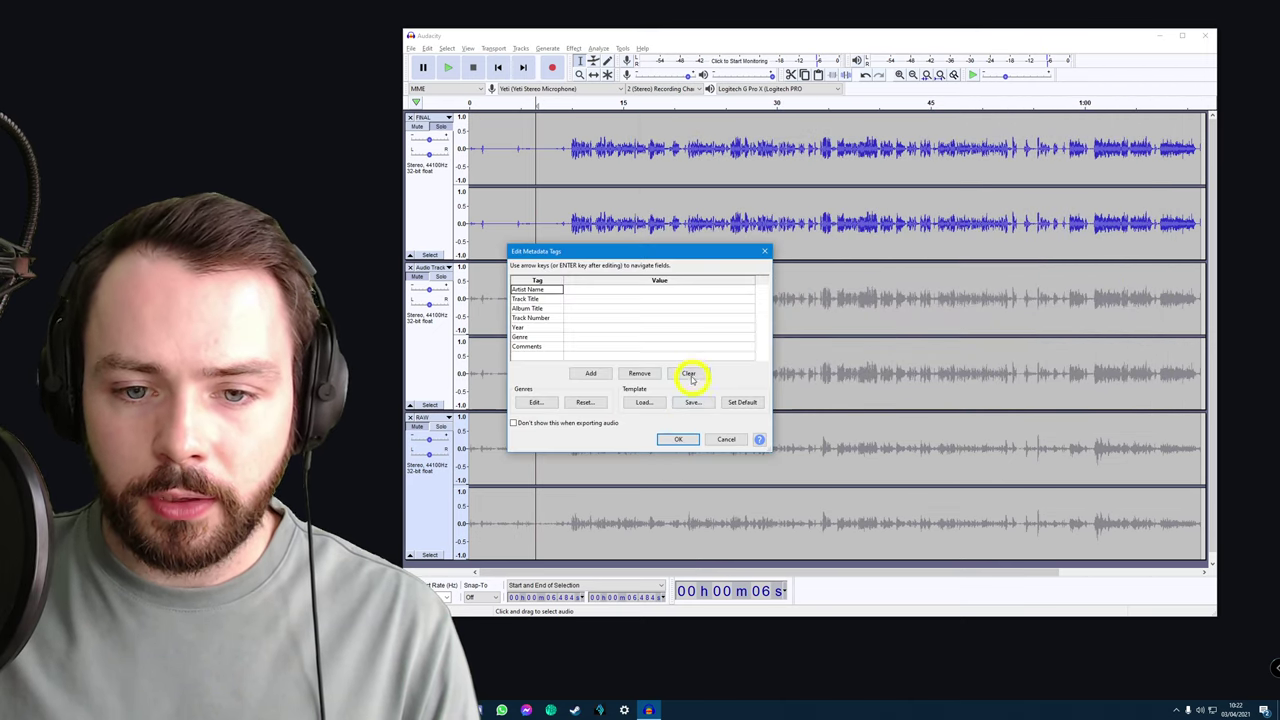
pyautogui.click(687, 440)
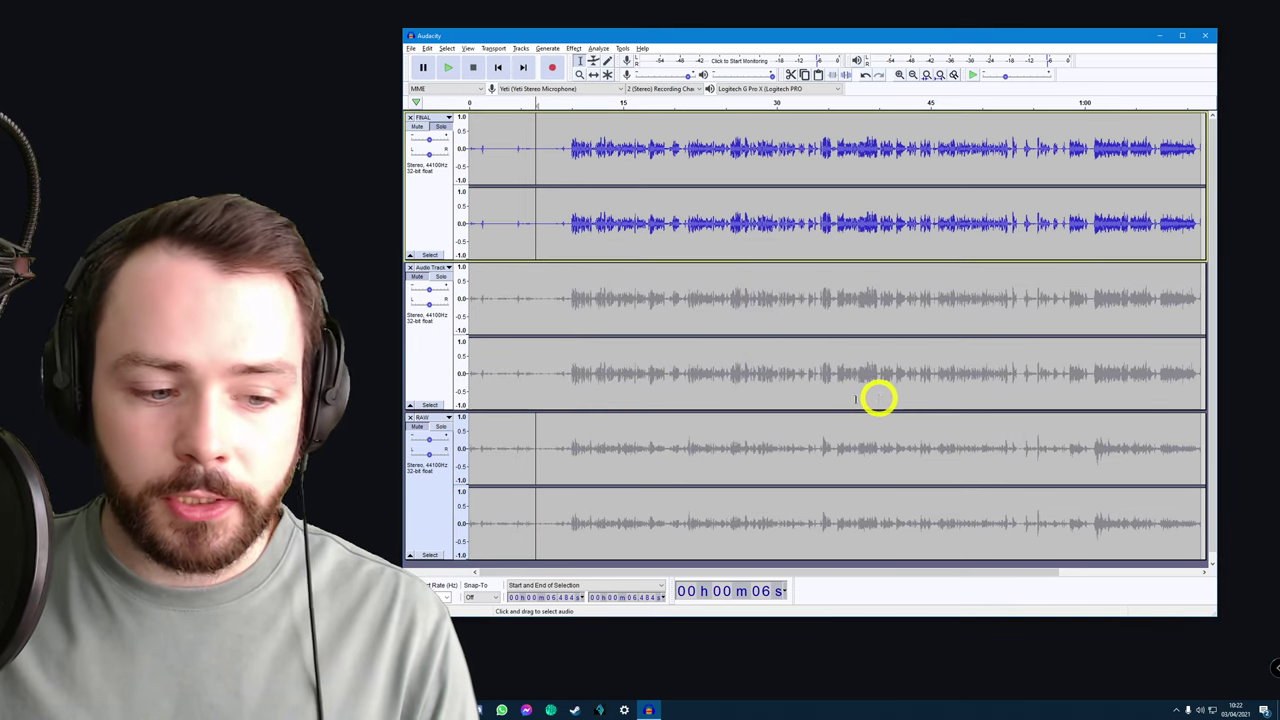
# - Switch to File Explorer showing the Audacity Workflow folder with the exported MP3
pyautogui.hotkey('alt', 'Tab')
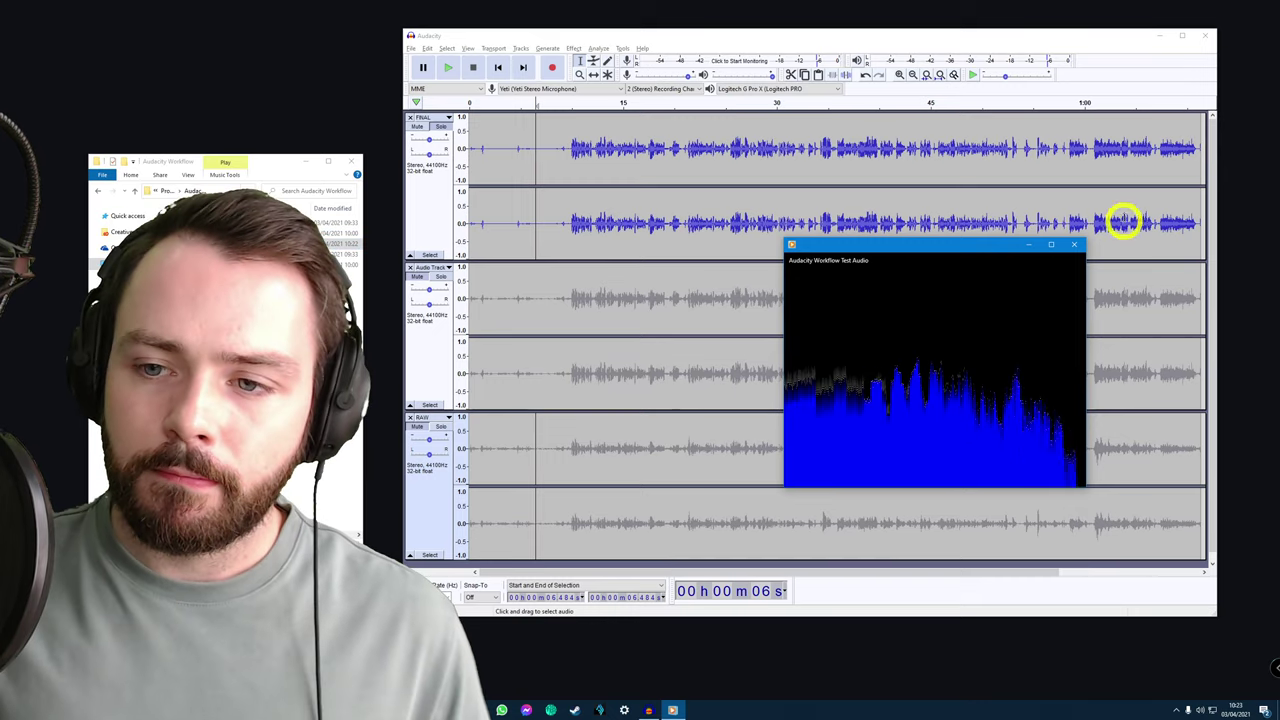
pyautogui.click(1074, 245)
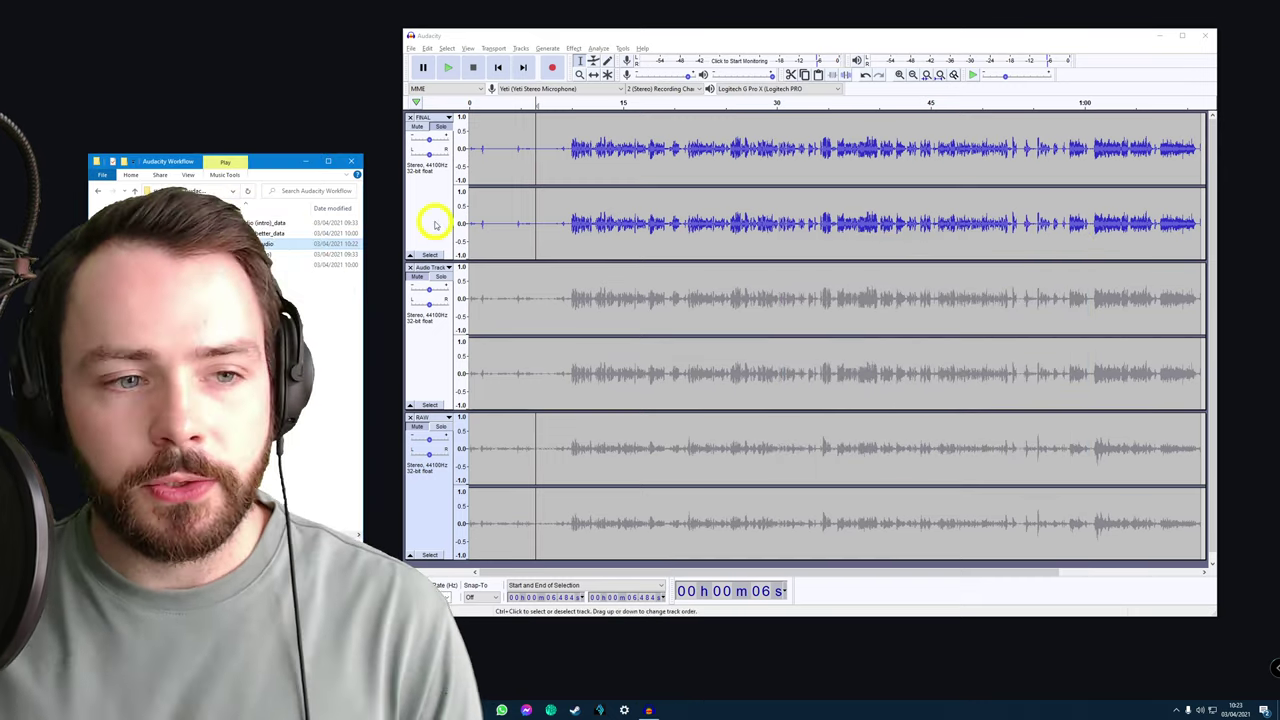